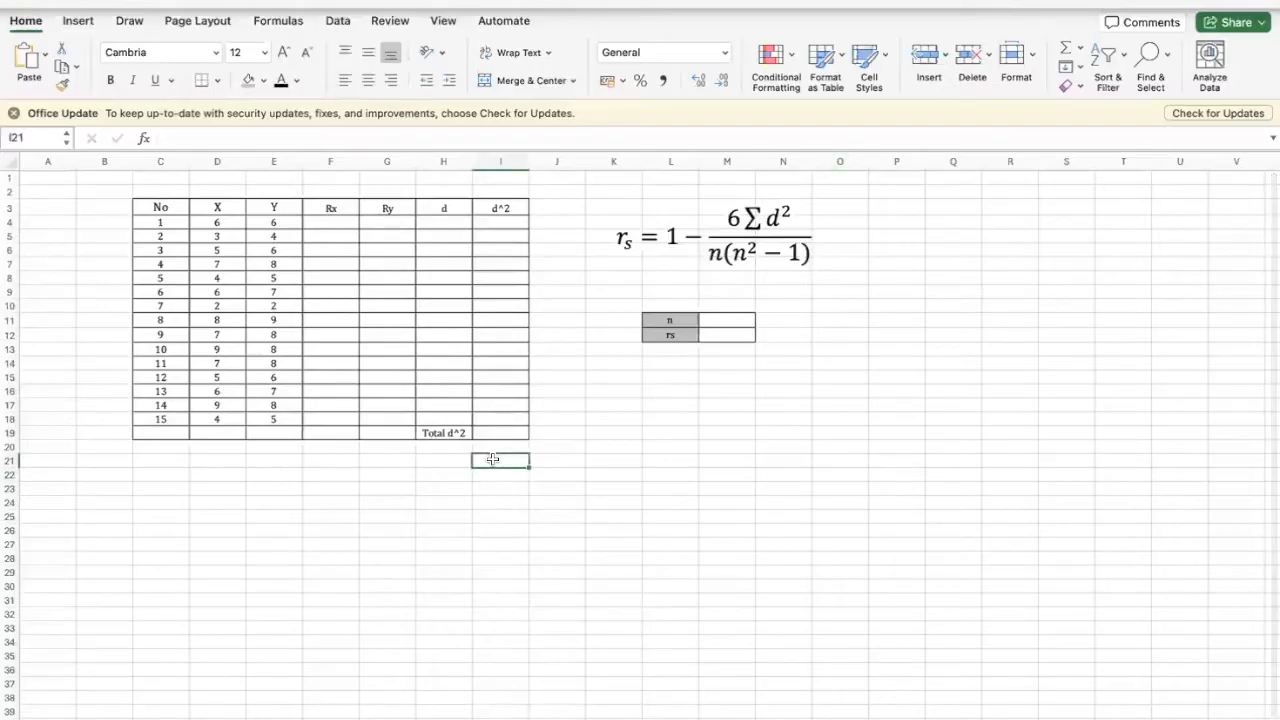
scroll(381, 405, "up", 1)
scroll(381, 405, "up", 2)
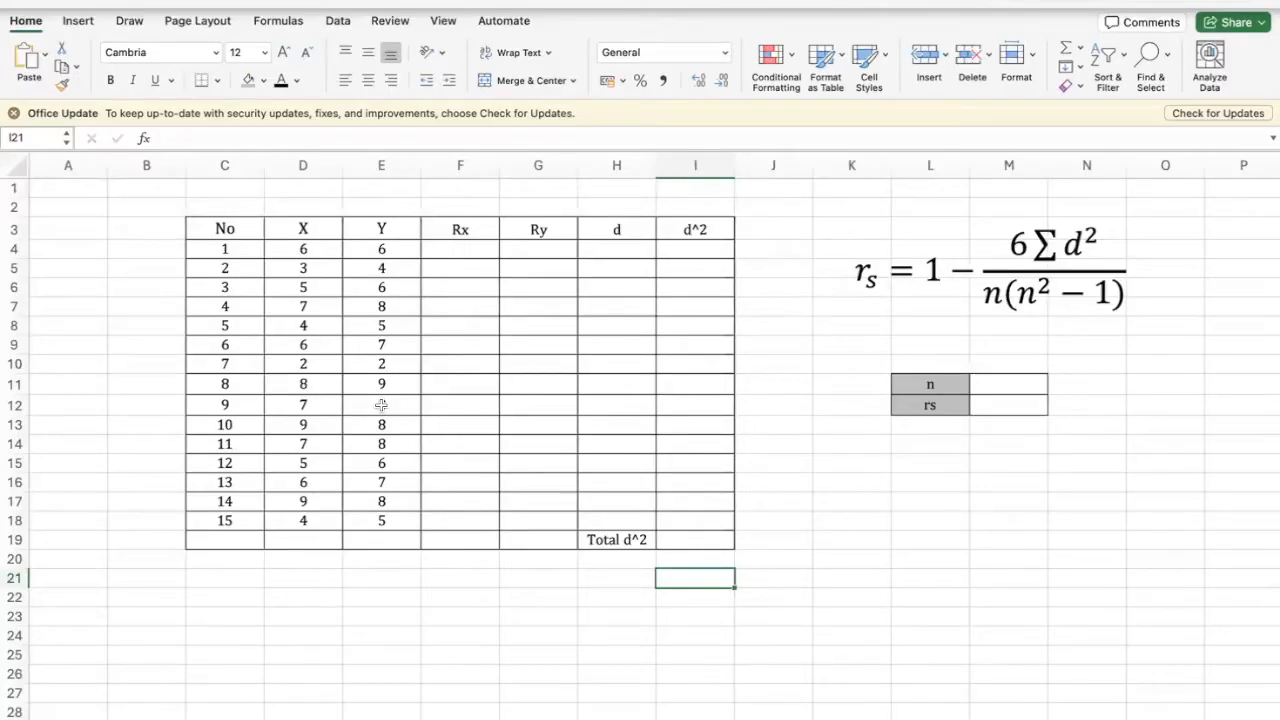
left_click(227, 293)
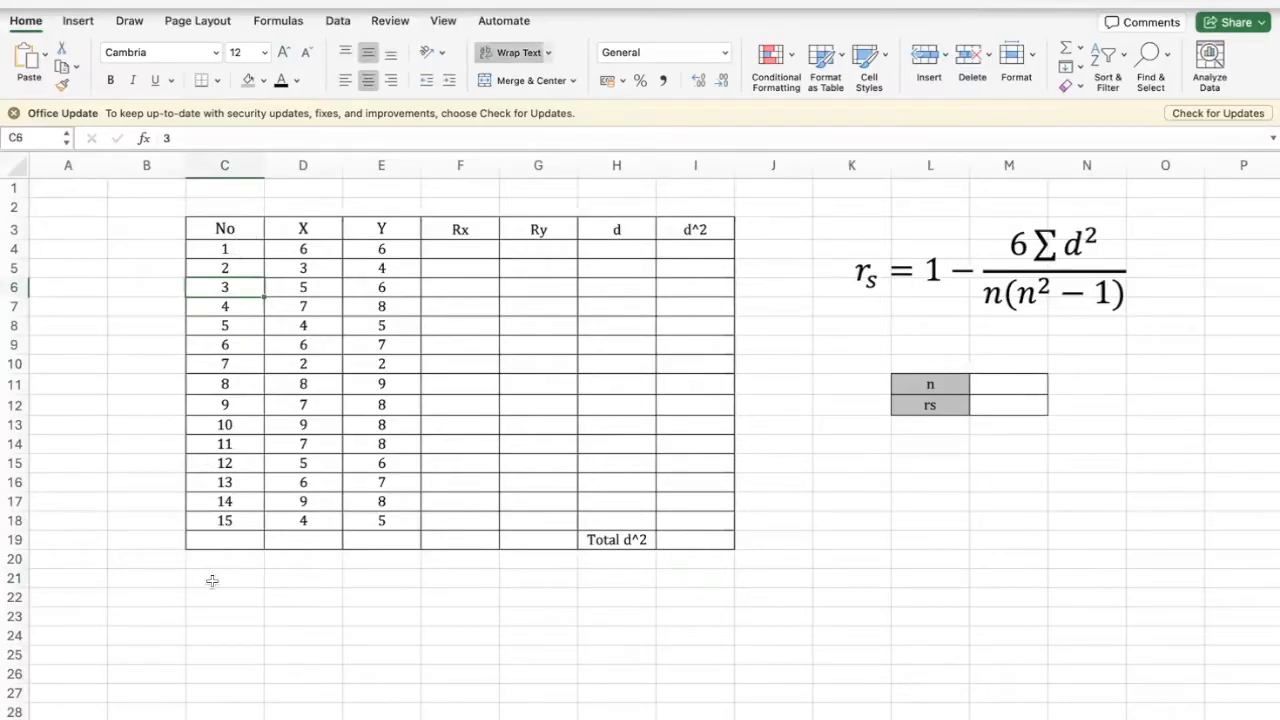
left_click(306, 236)
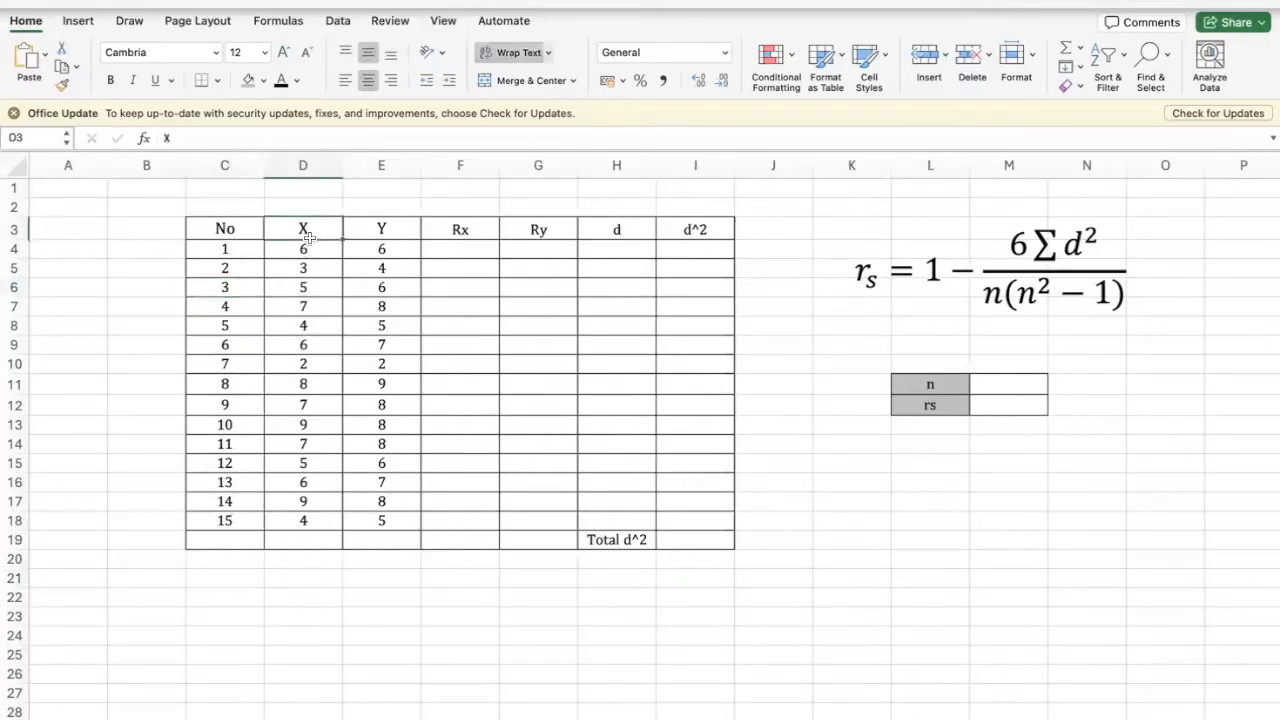
left_click(366, 234)
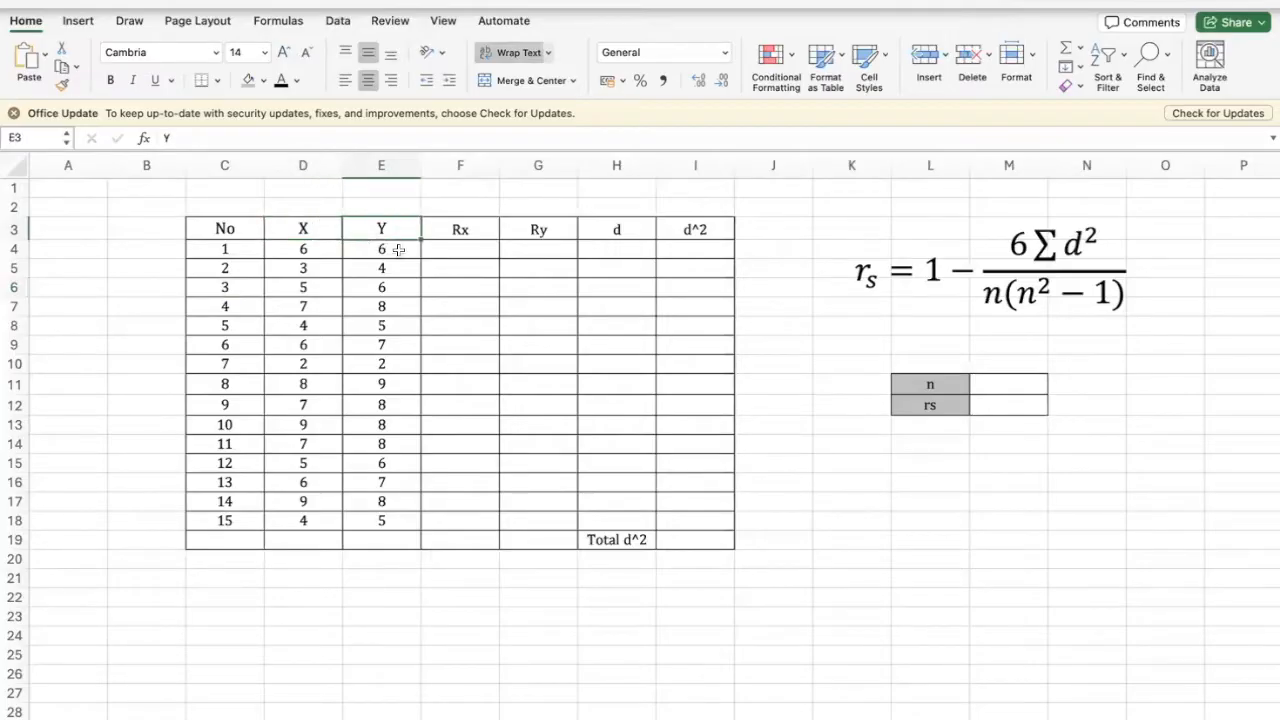
- Start a RANK.AVG formula in the first Rx cell, F4, with D4 as the number to rank
left_click(467, 250)
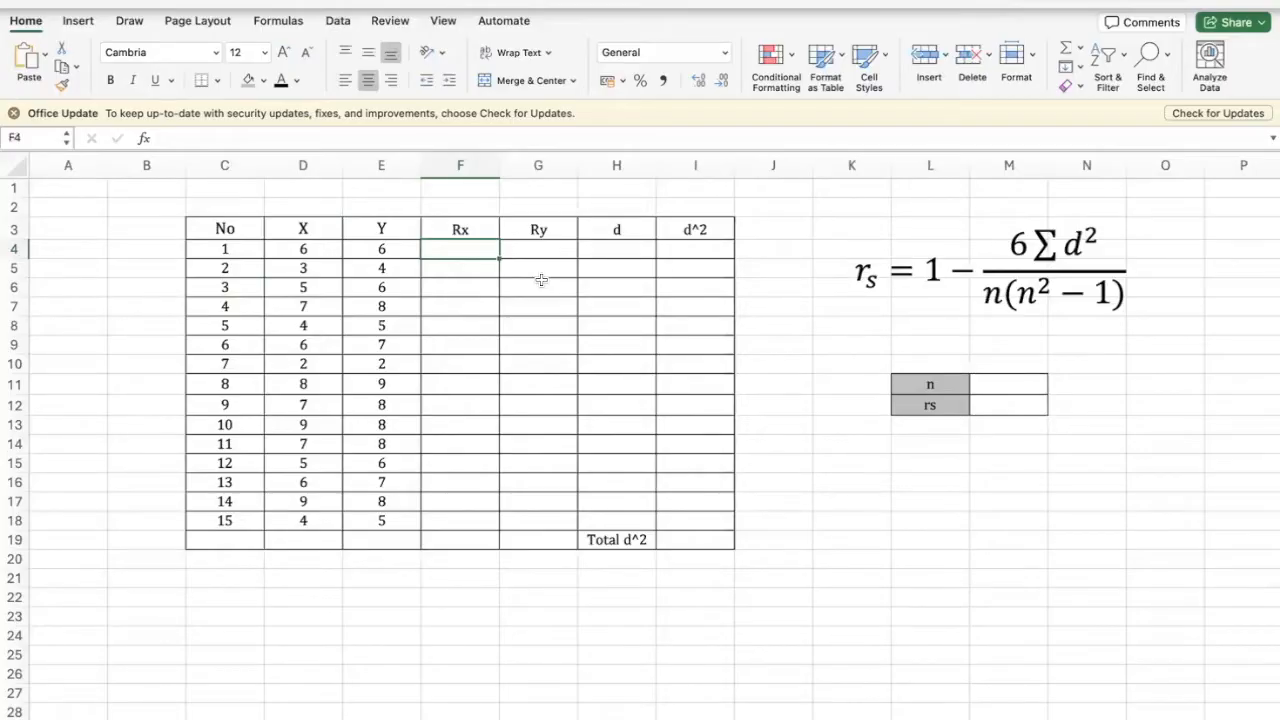
type("=")
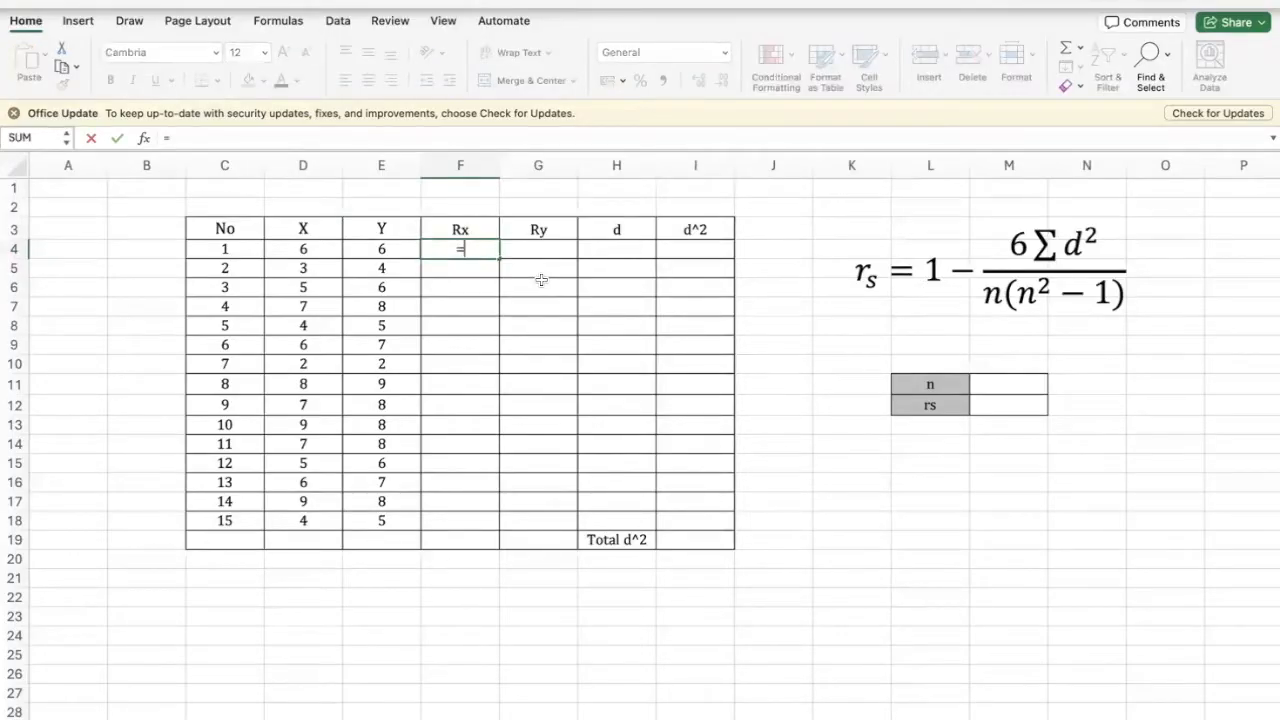
type("rank")
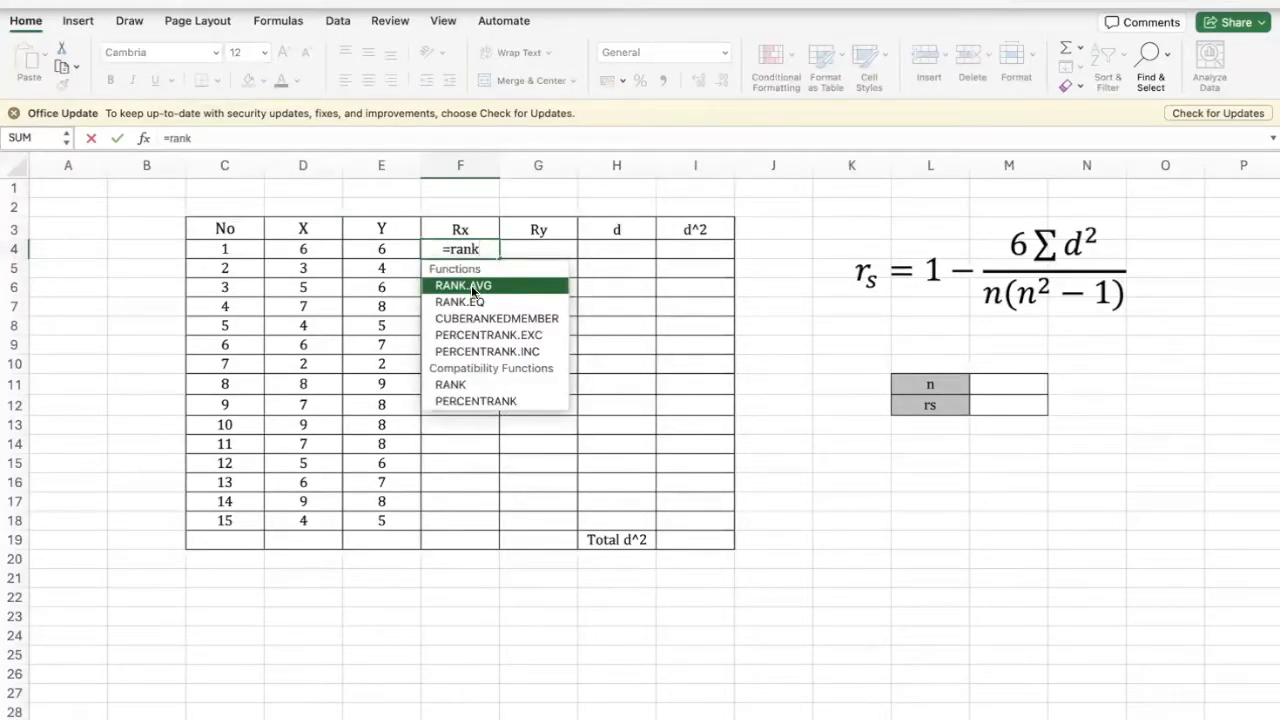
double_click(471, 285)
key("BackSpace")
key("BackSpace")
key("BackSpace")
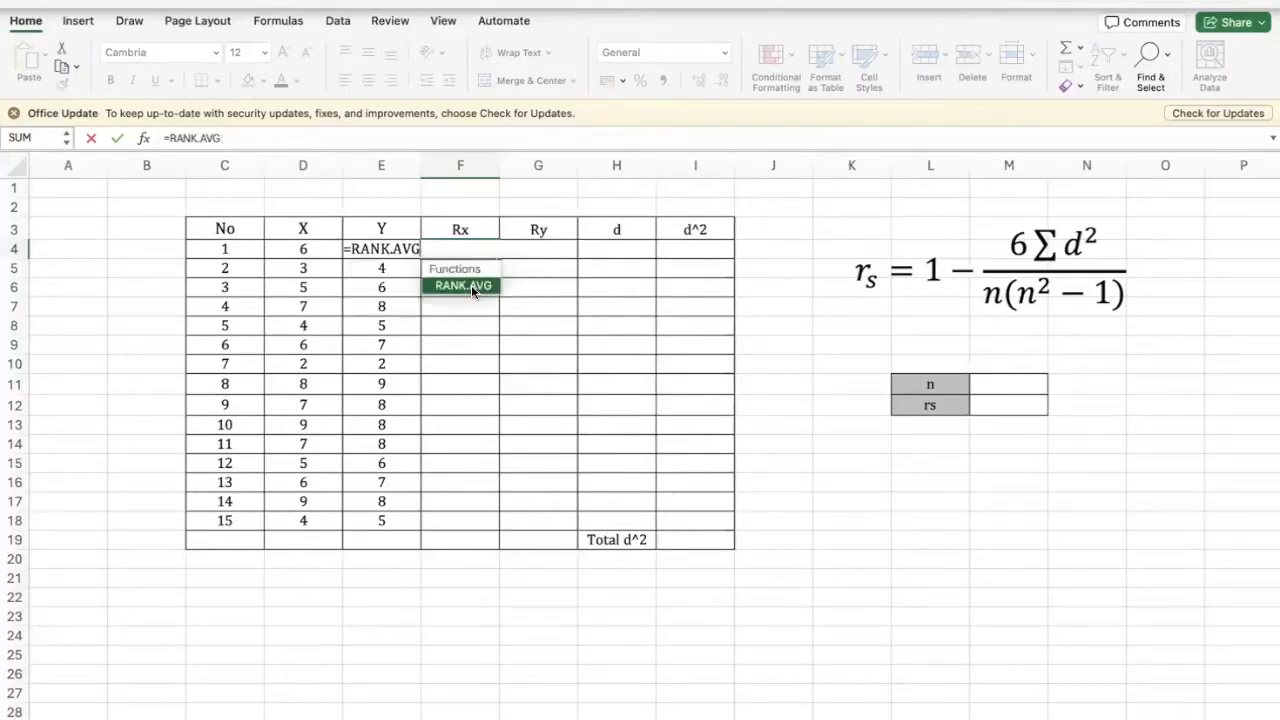
type("(")
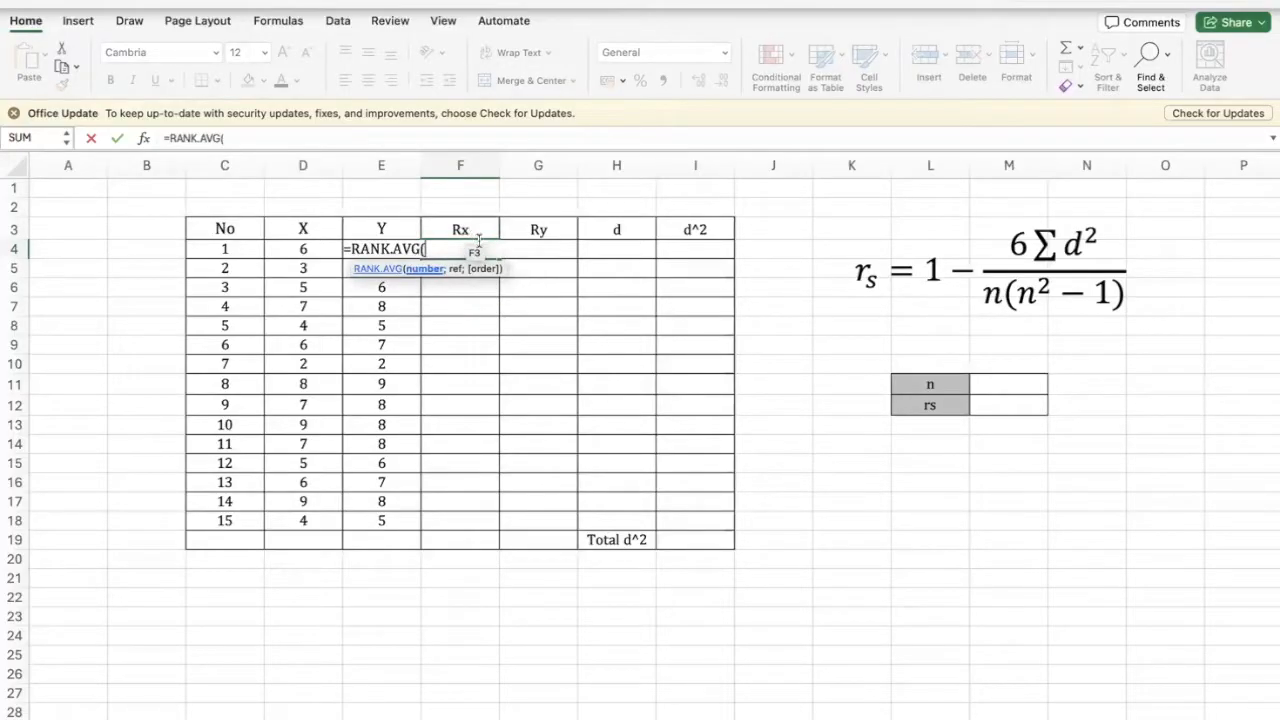
left_click(318, 250)
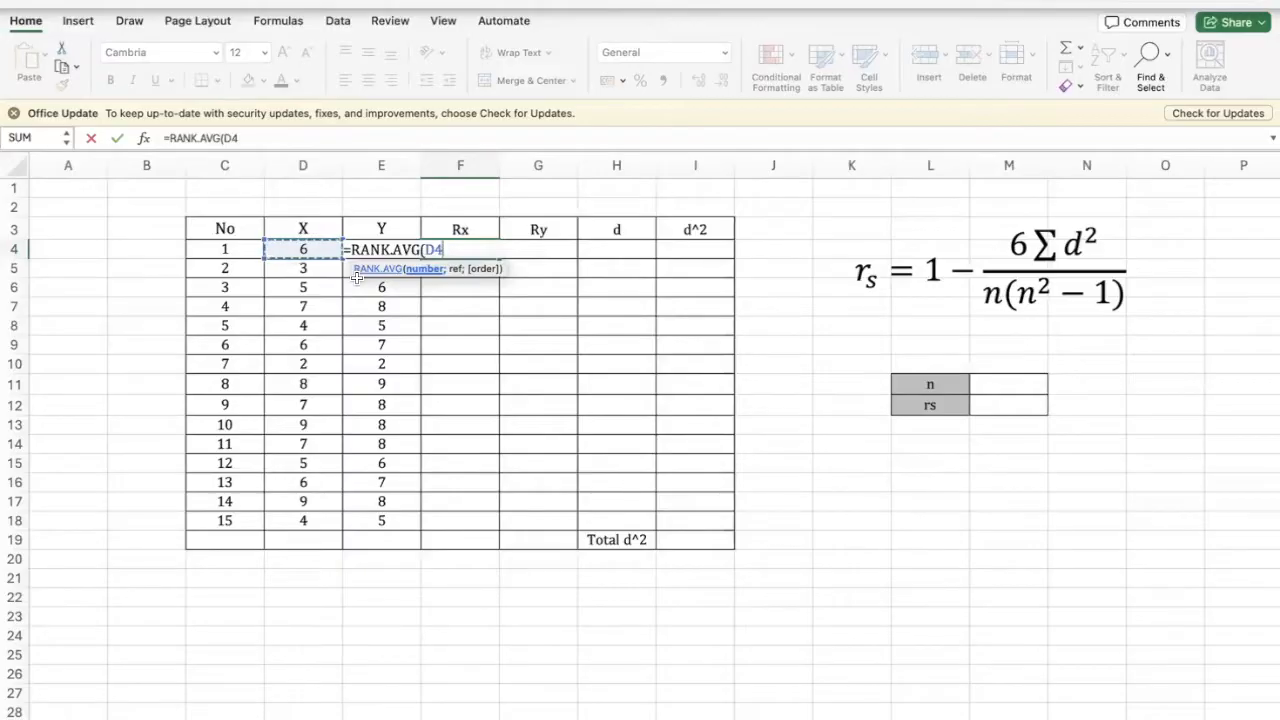
- Complete the F4 rank formula with the absolute range $D$4:$D$18 and descending order 0, and fill it down to F18
type(";")
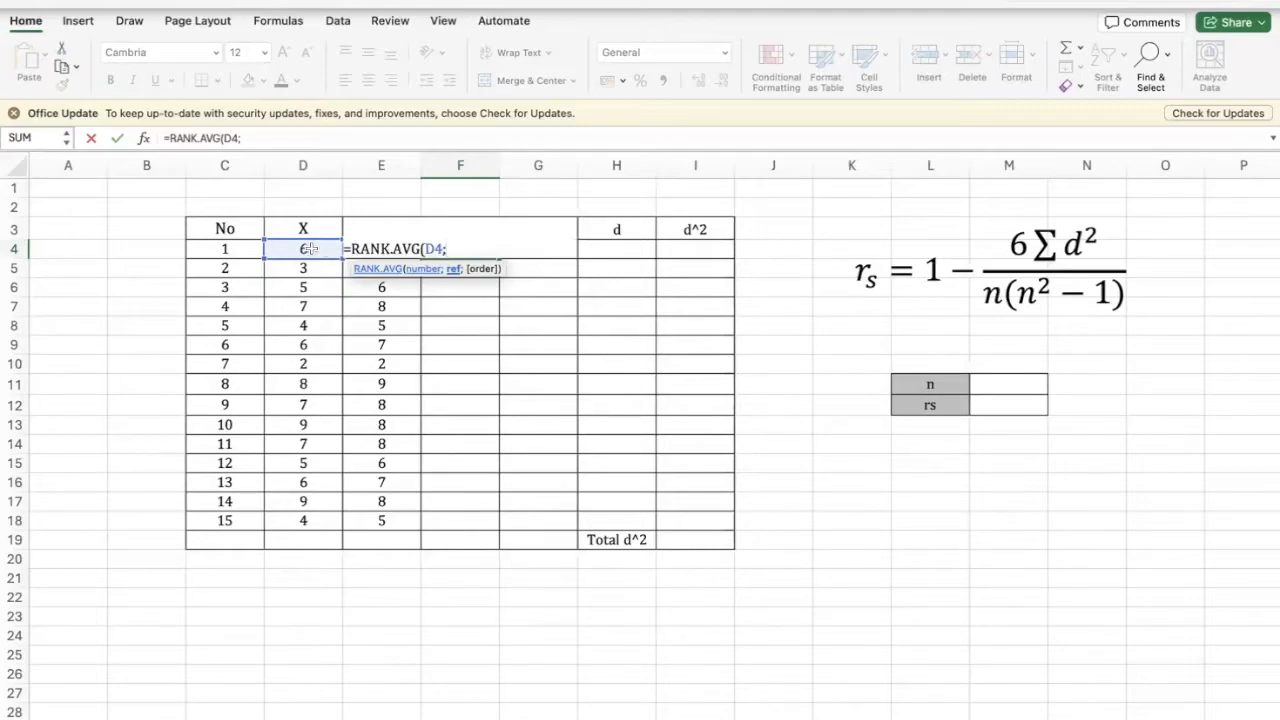
left_click_drag(320, 249, 310, 517)
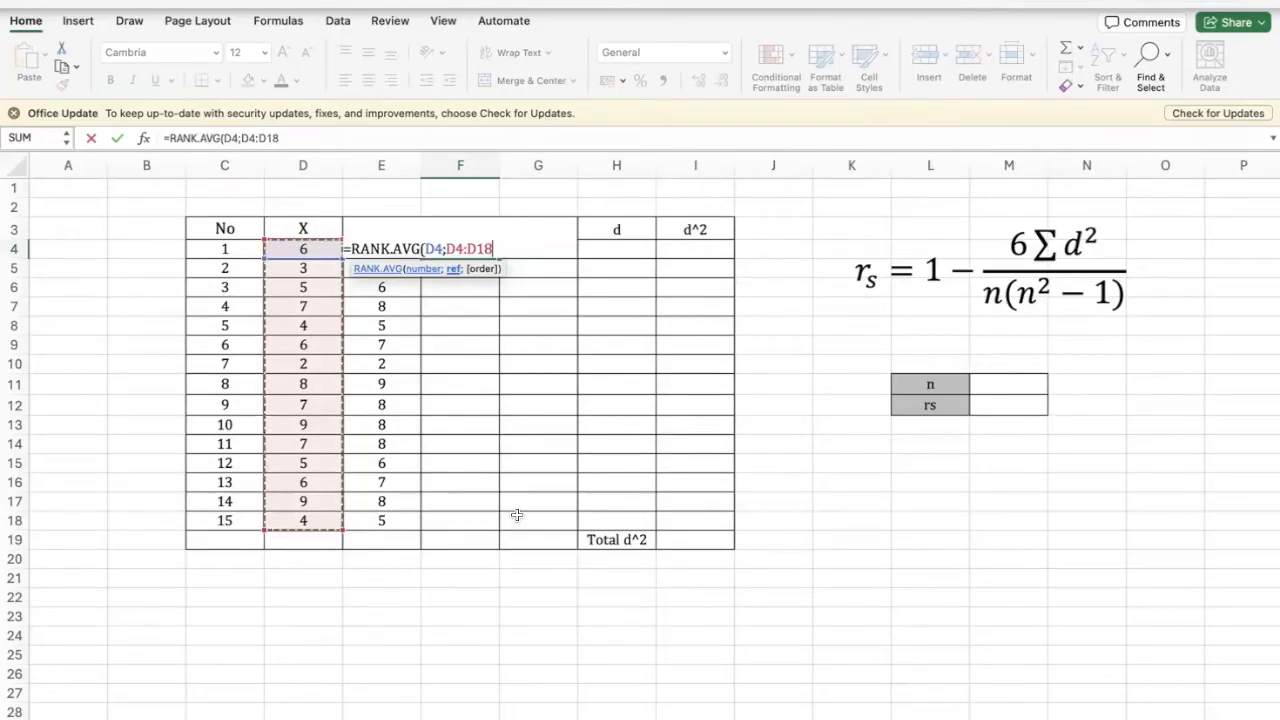
key("F4")
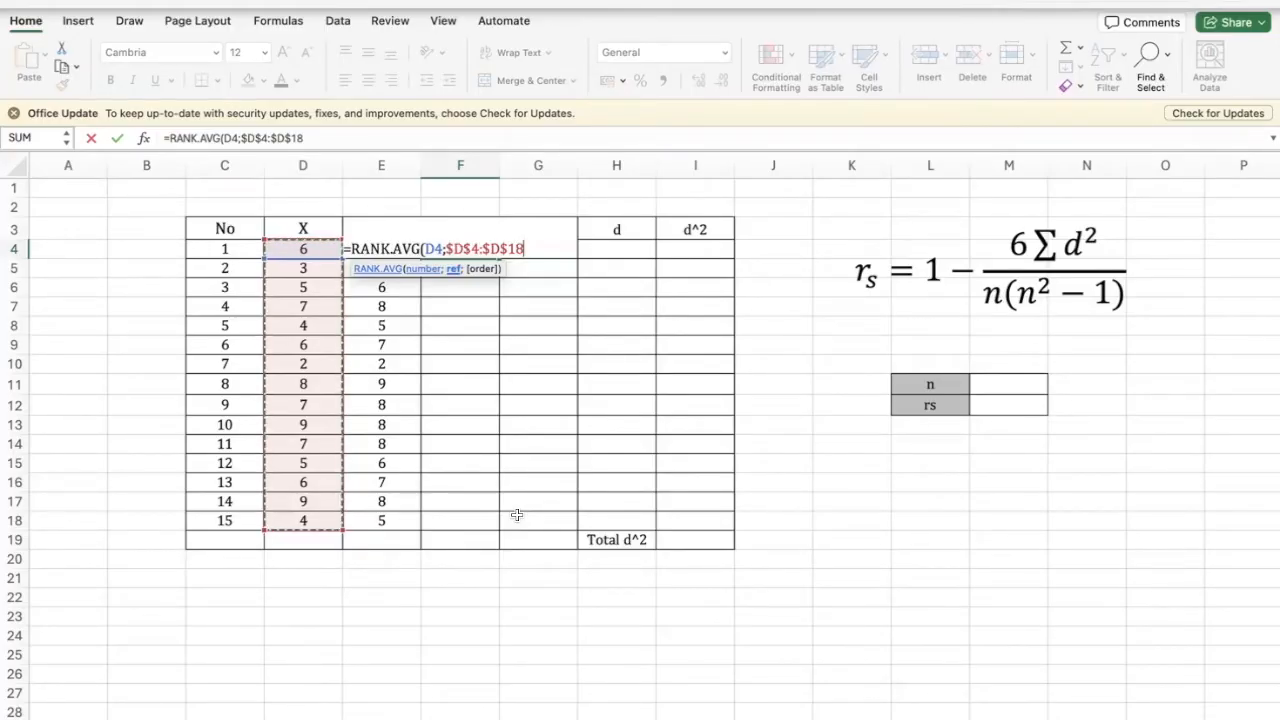
type(";")
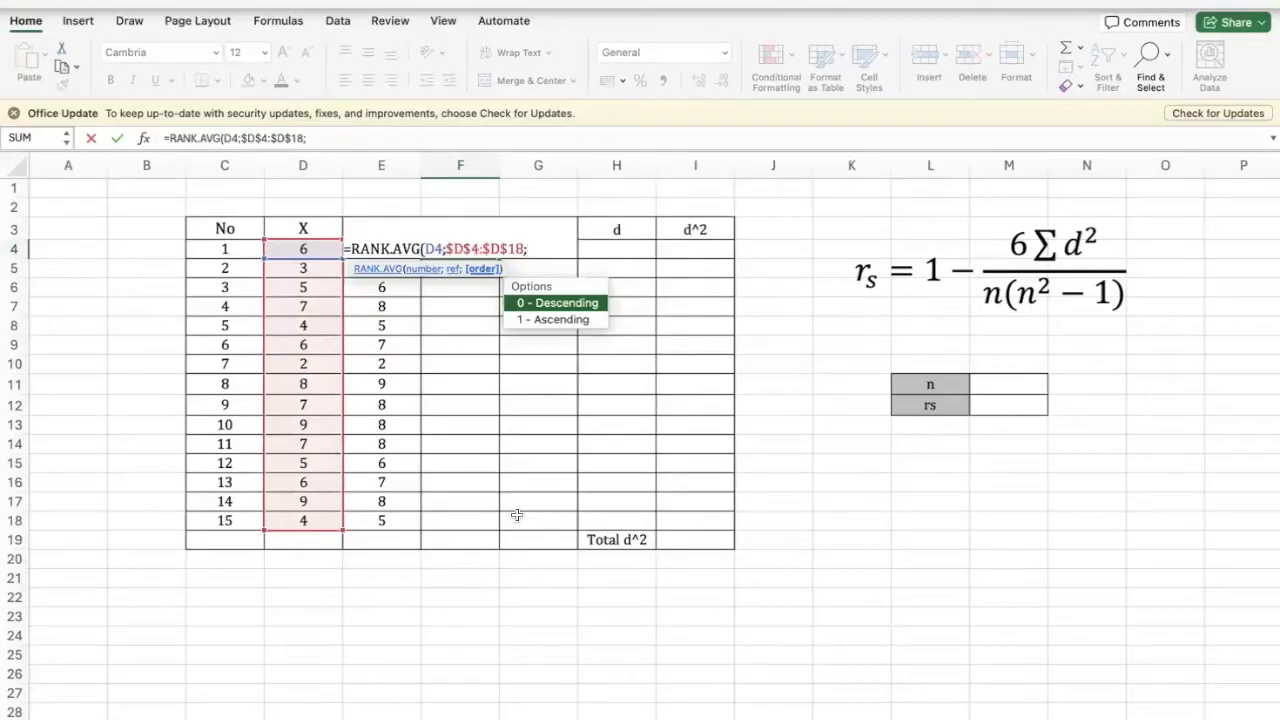
double_click(571, 304)
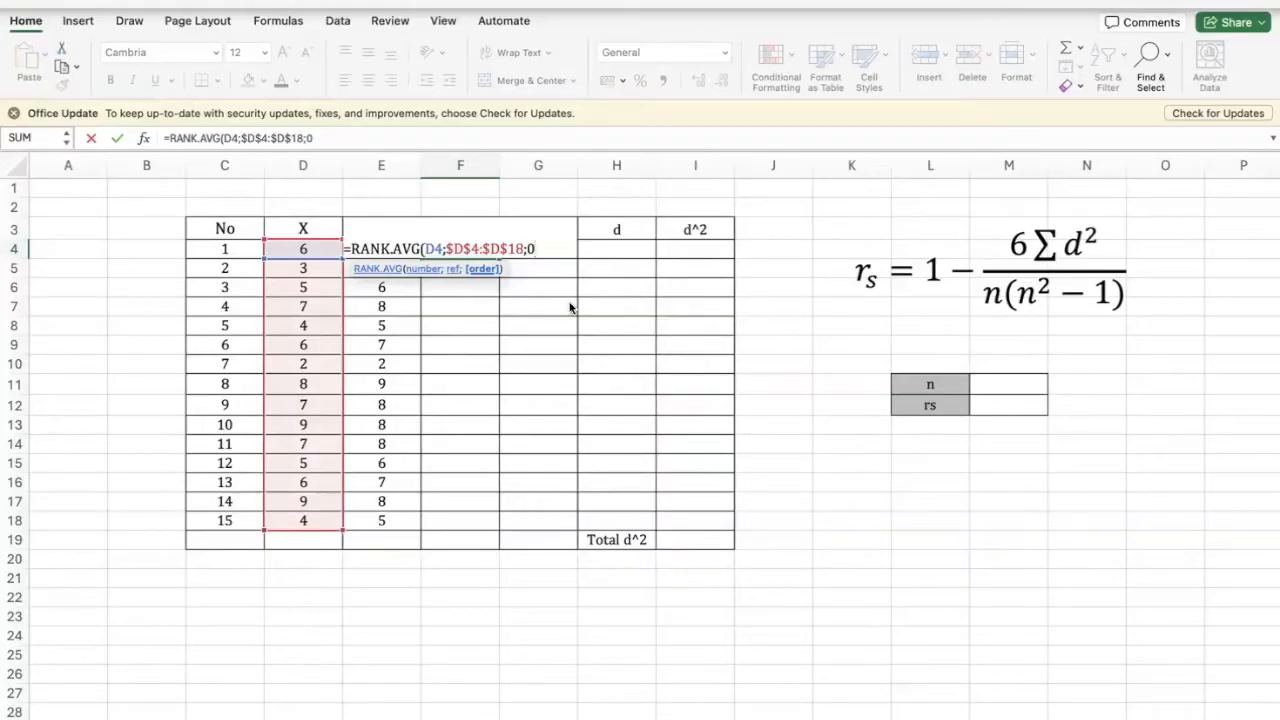
type(")")
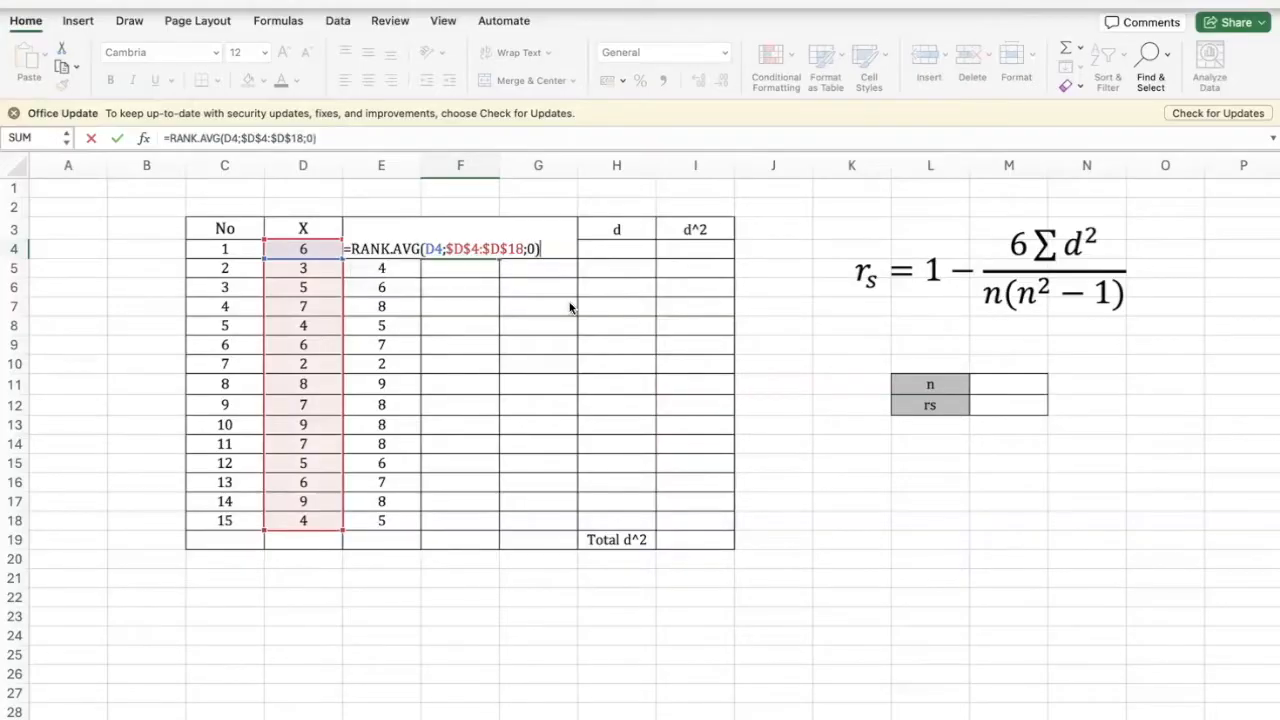
key("Return")
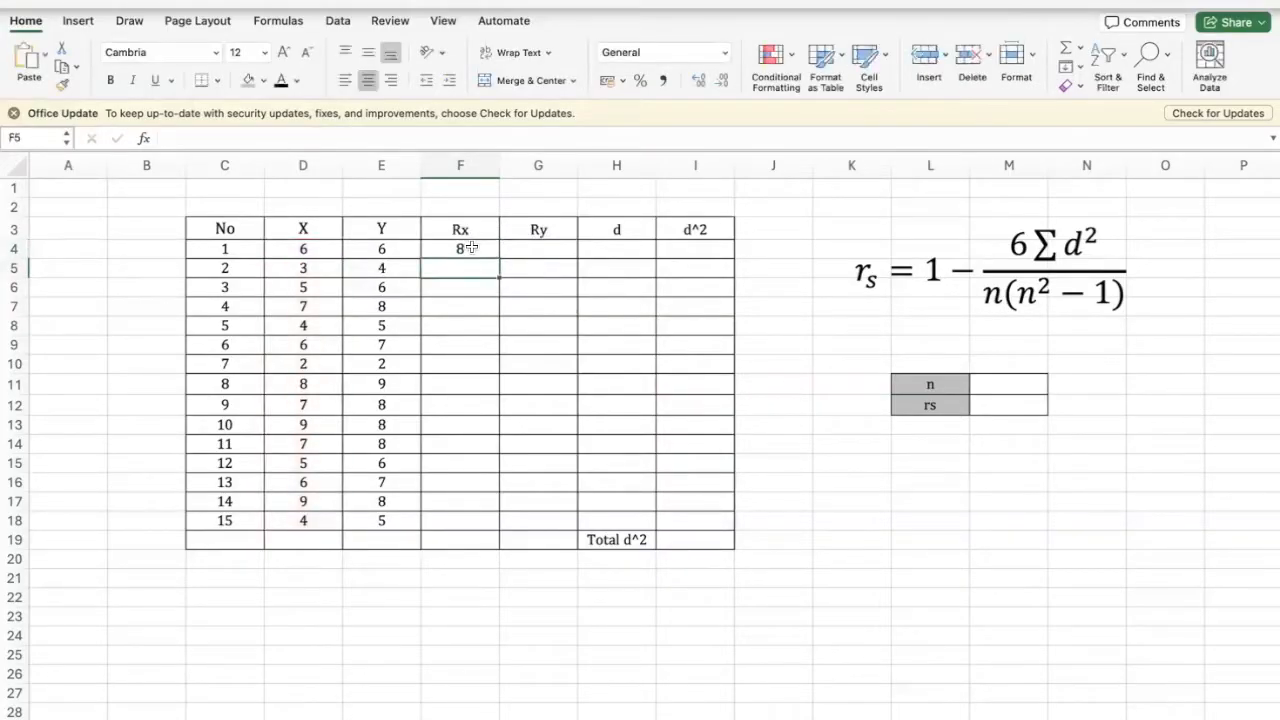
left_click(471, 248)
left_click_drag(500, 258, 498, 522)
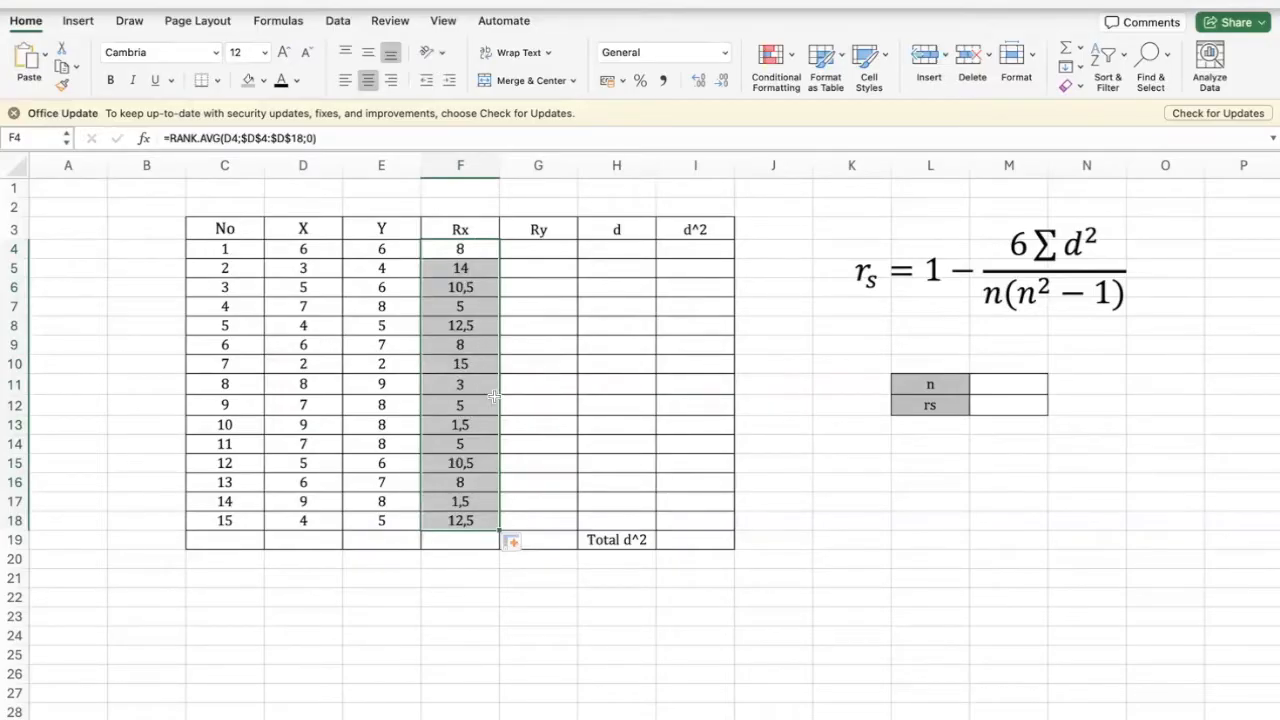
- Start a RANK.AVG formula in the first Ry cell, G4, with E4 as the number to rank
left_click(551, 249)
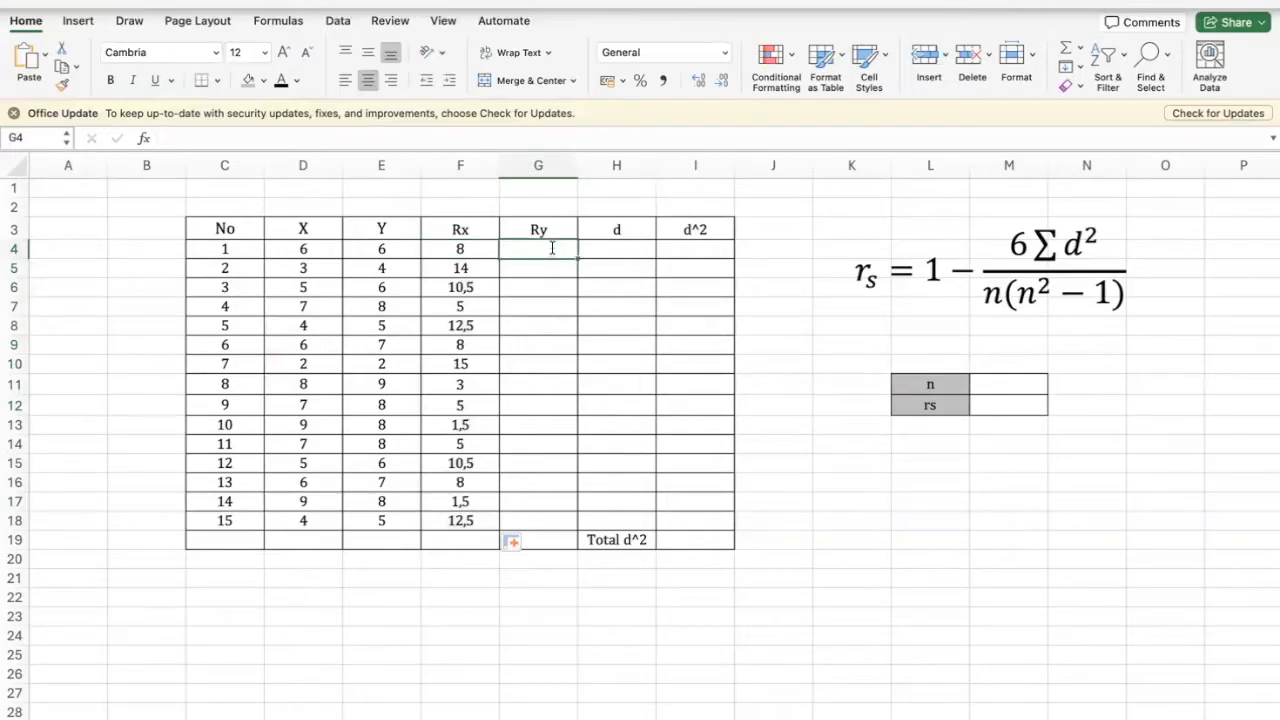
type("=ra")
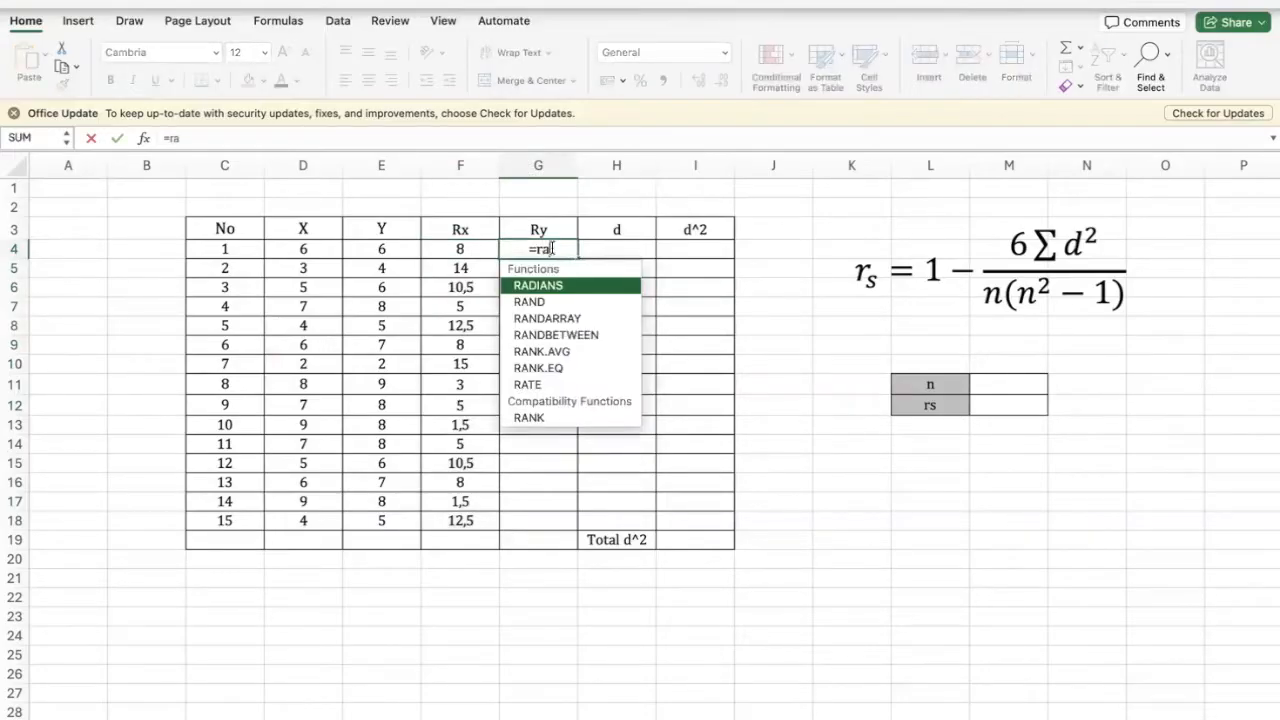
type("nk")
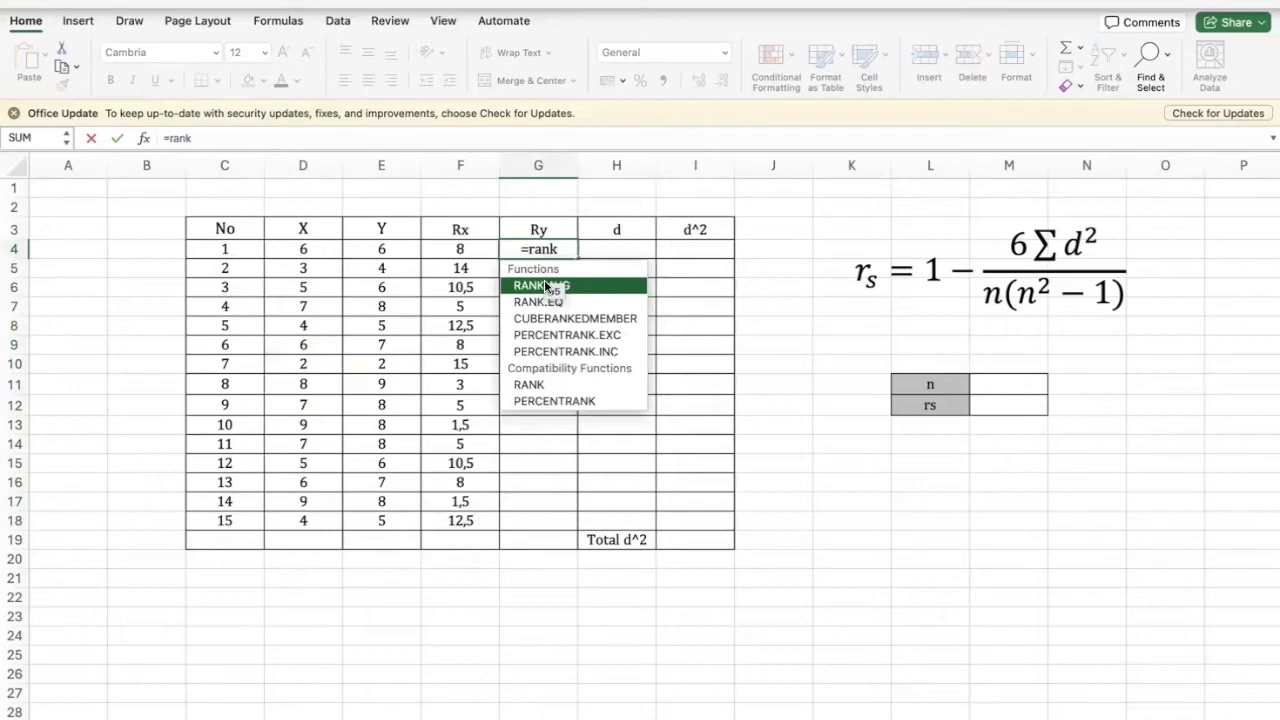
double_click(541, 285)
left_click(541, 285)
key("BackSpace")
key("BackSpace")
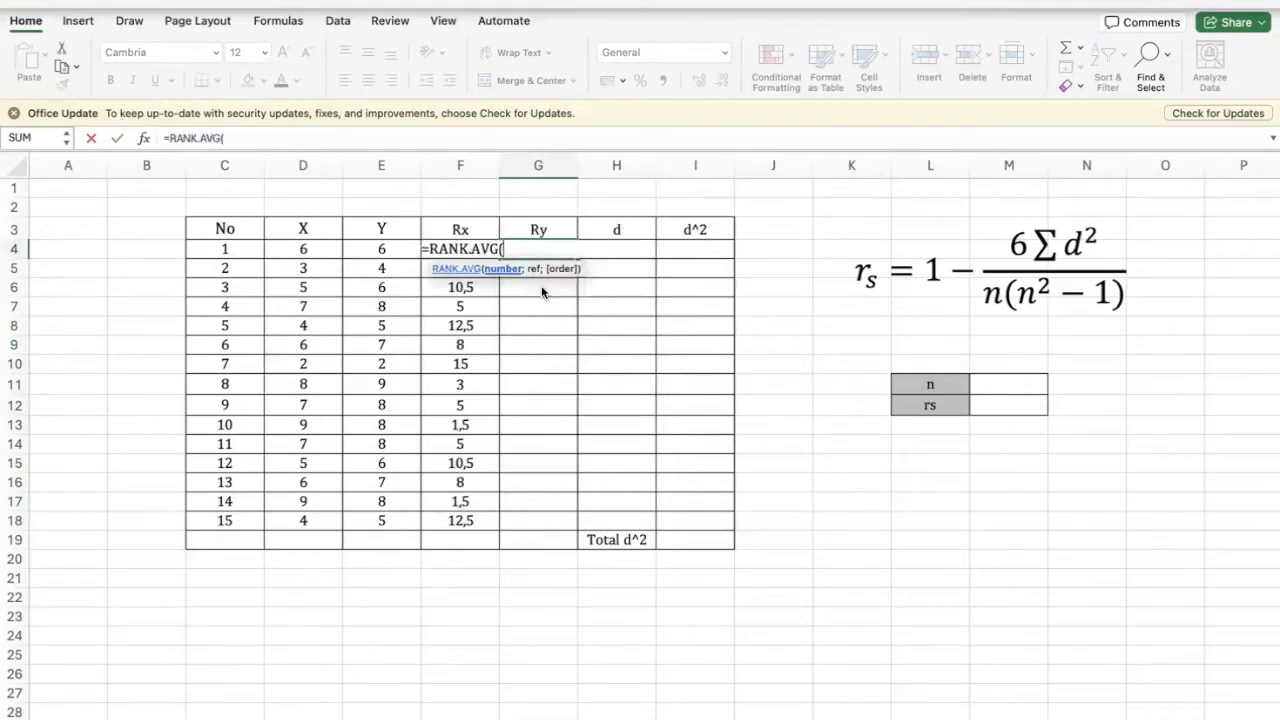
left_click(385, 246)
- Complete the G4 rank formula with the absolute range $E$4:$E$18 and descending order 0
type(";")
left_click_drag(384, 246, 392, 518)
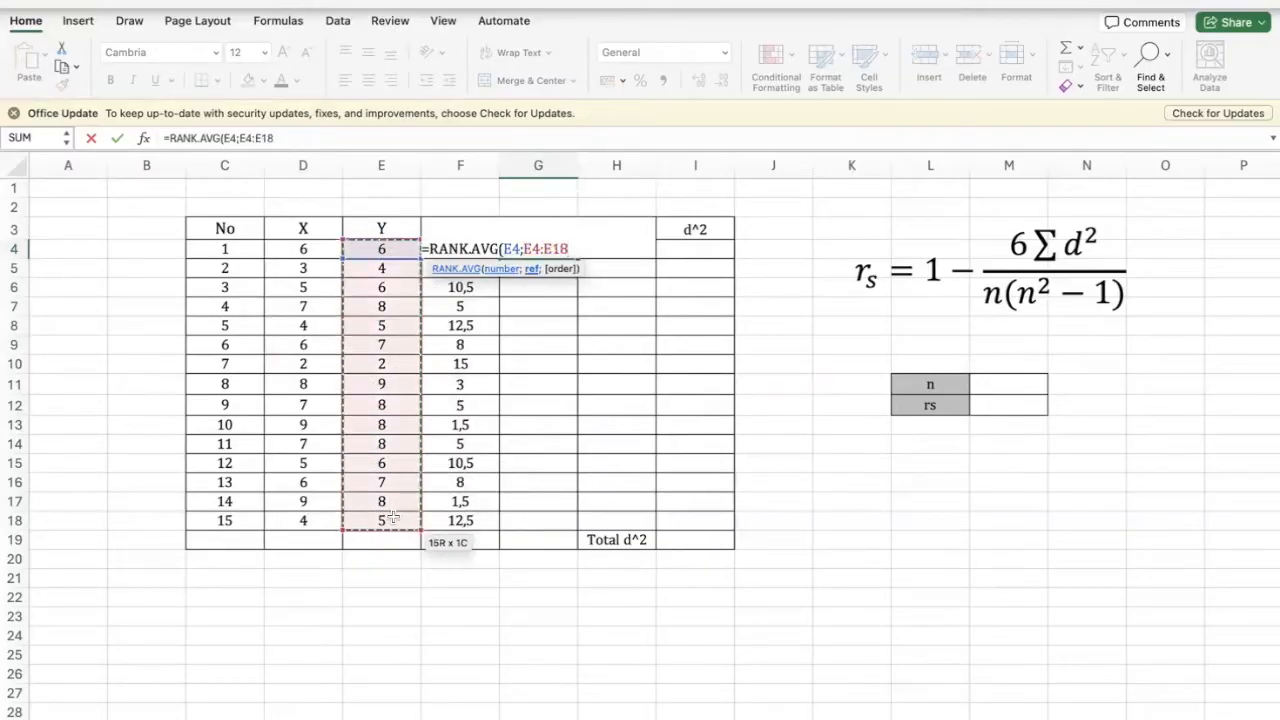
key("F4")
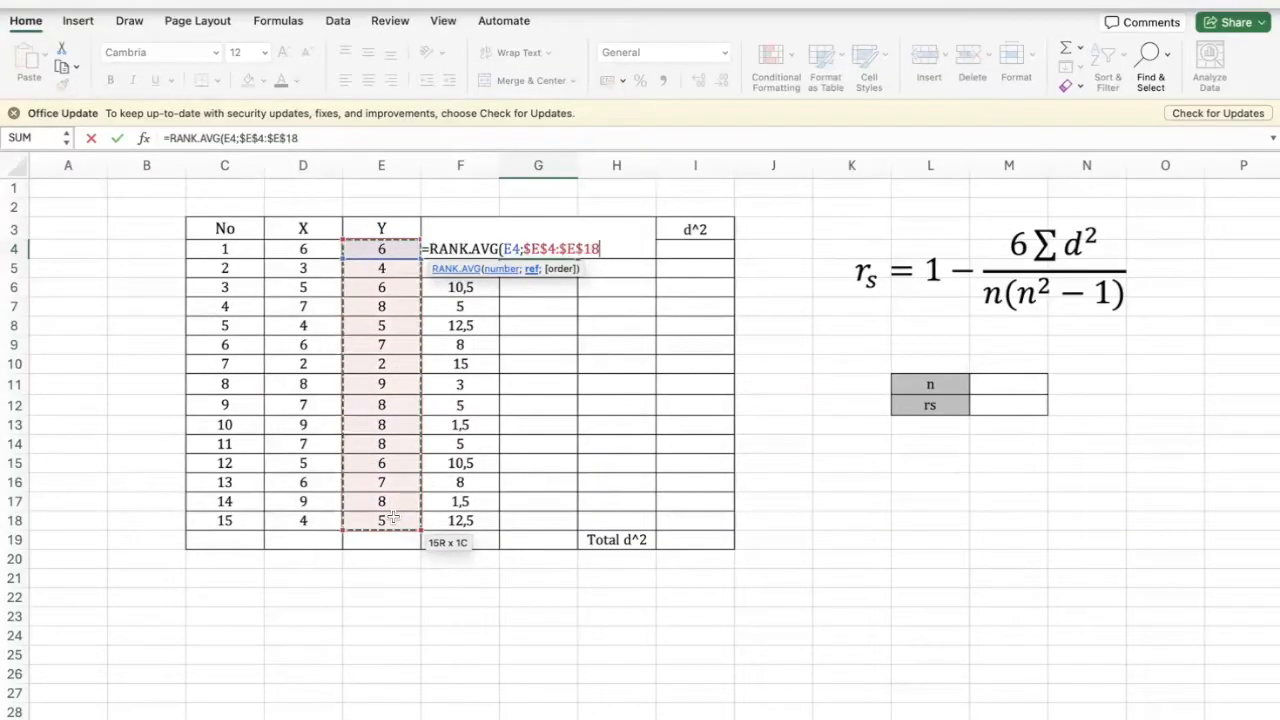
type(";")
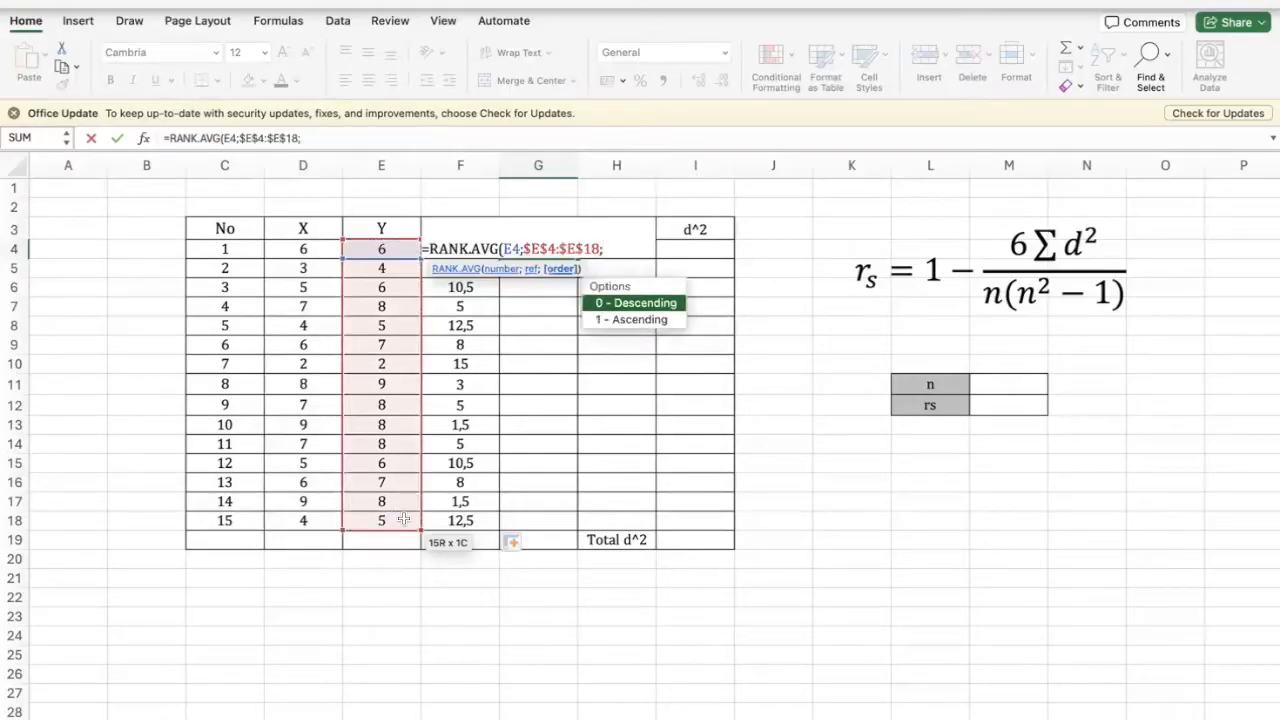
left_click(635, 303)
type("0")
key("Return")
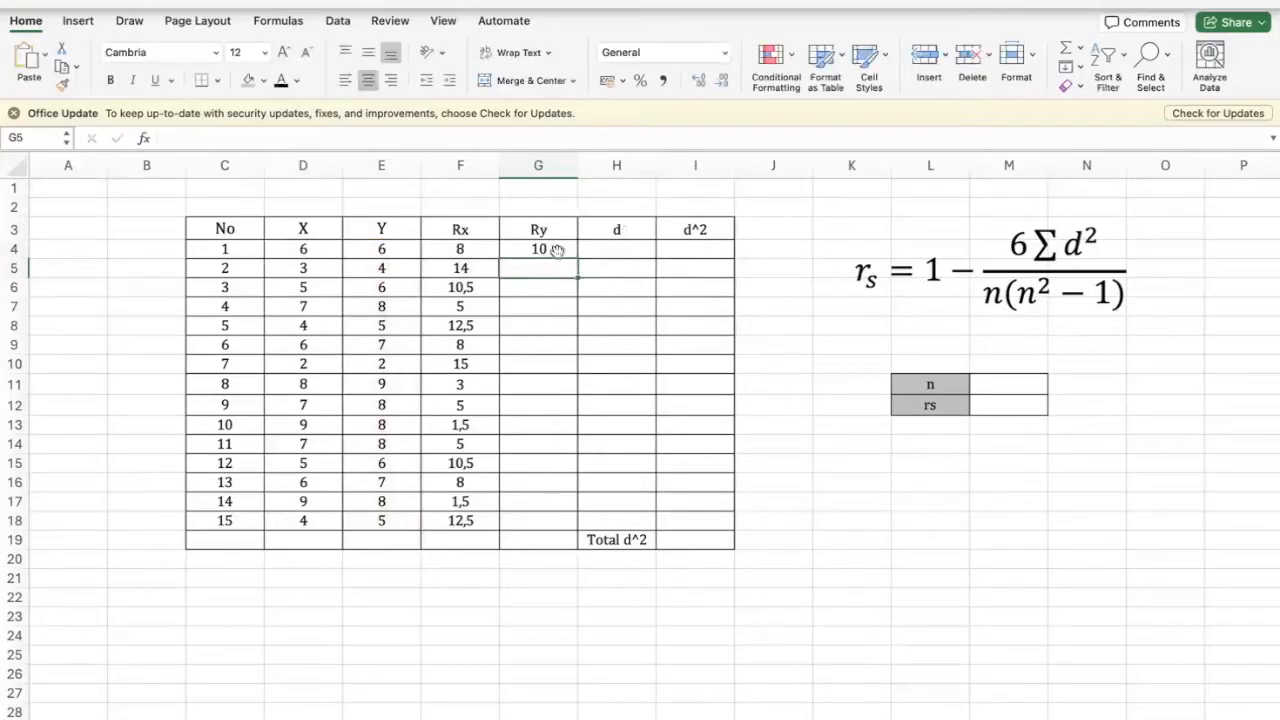
- Fill the Ry rank formula from G4 down through G18 and clear cell G19 in the total row
left_click(572, 252)
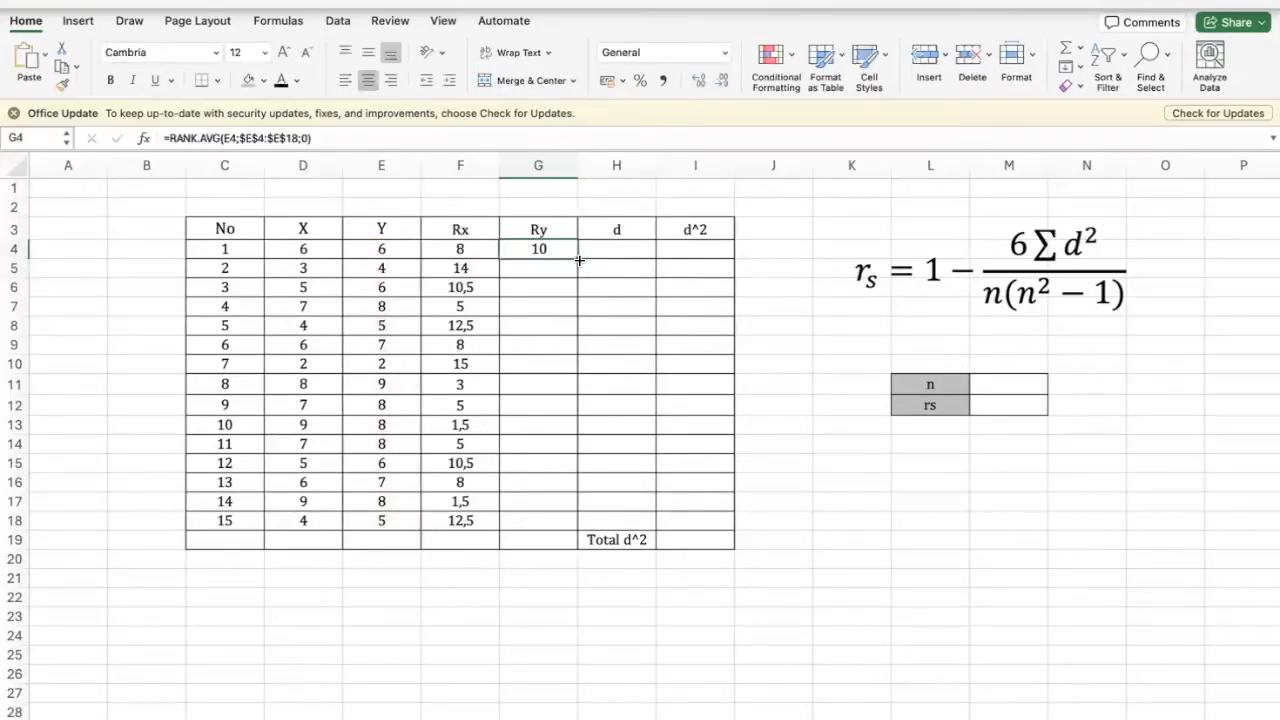
double_click(576, 254)
left_click(546, 540)
key("Delete")
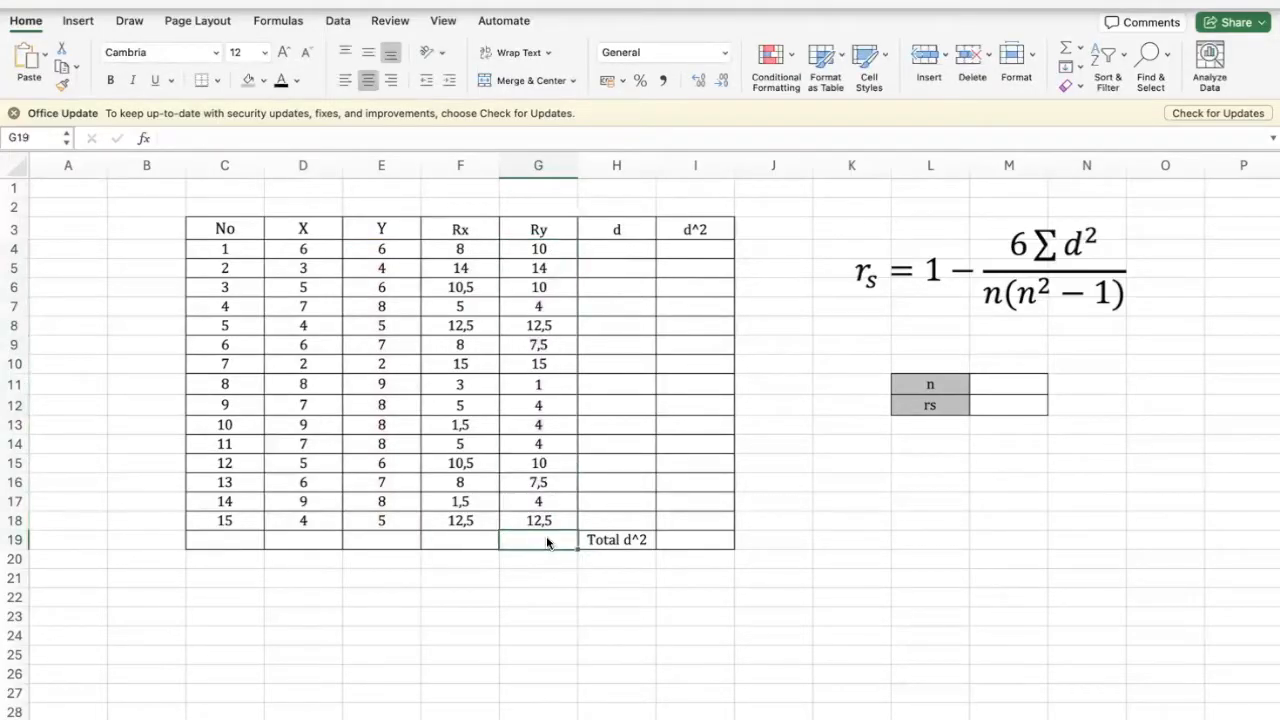
- Calculate the rank difference d in H4 as =F4-G4 and fill the formula down to H18
left_click(622, 268)
left_click(622, 248)
type("=")
key("Left")
key("Left")
type("-")
key("Left")
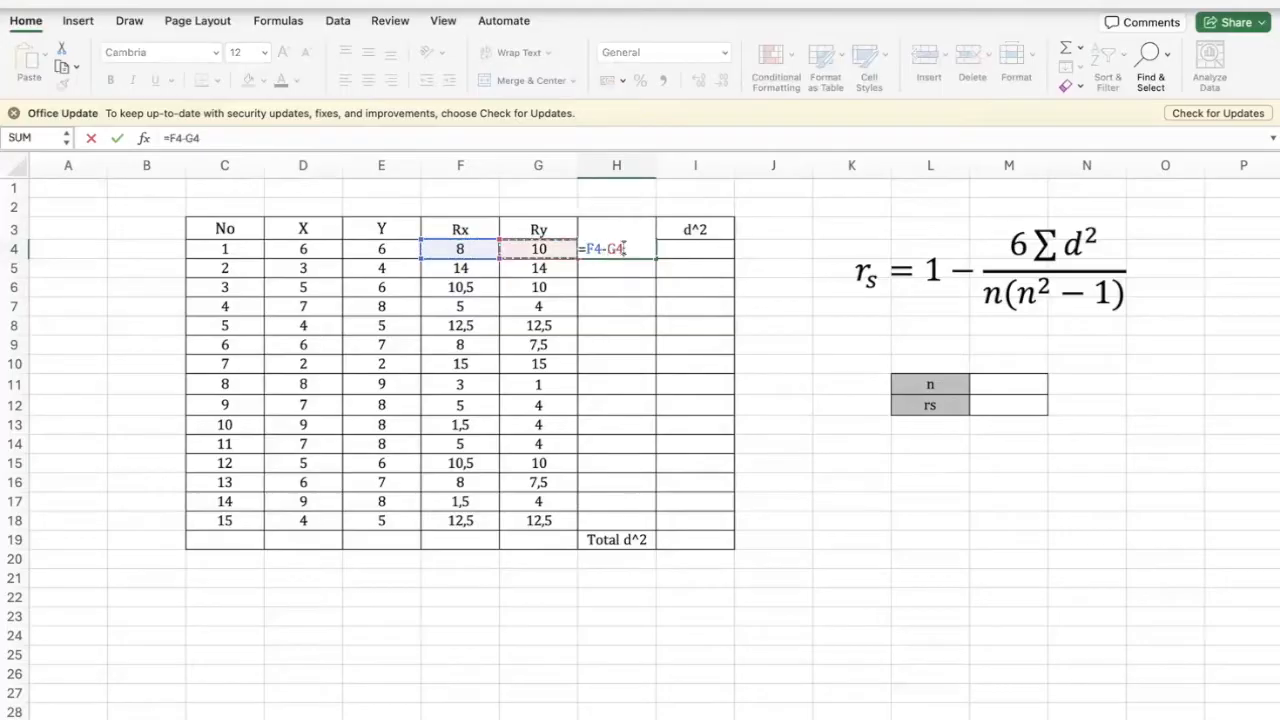
key("Return")
left_click(622, 250)
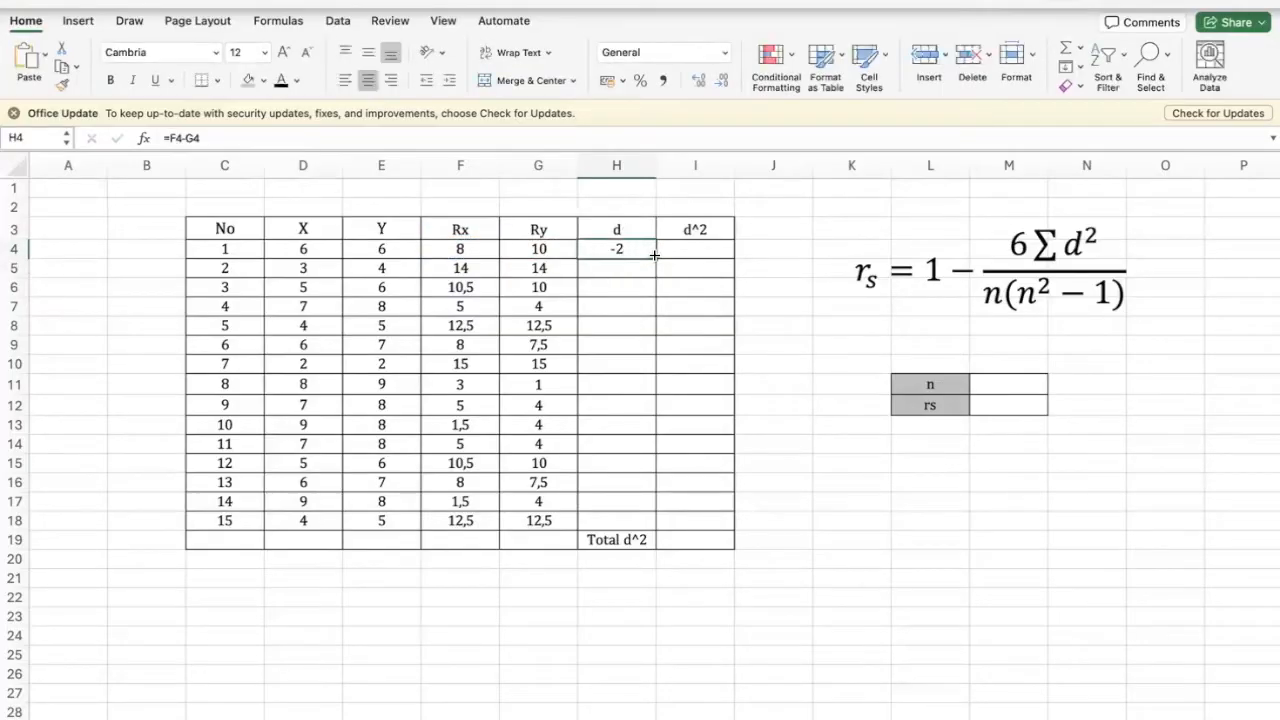
double_click(654, 256)
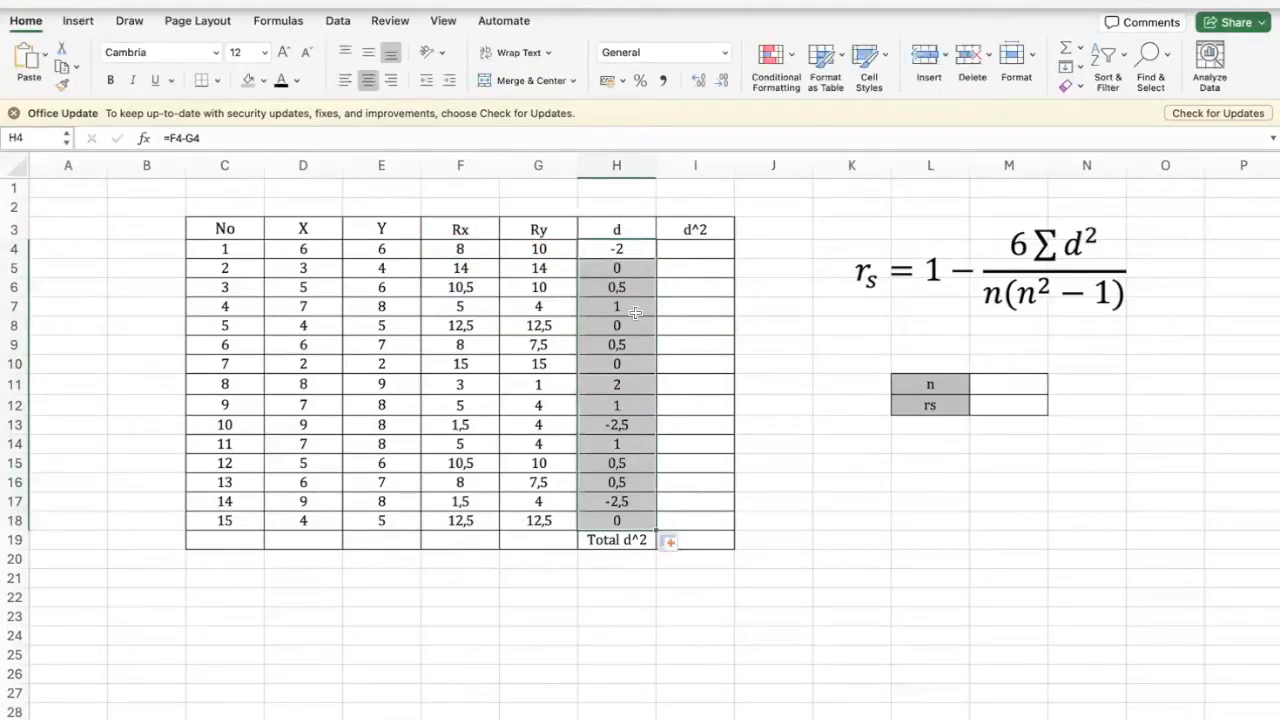
- Enter the squared rank difference in the first d^2 cell, I4, as =H4^2
left_click(703, 249)
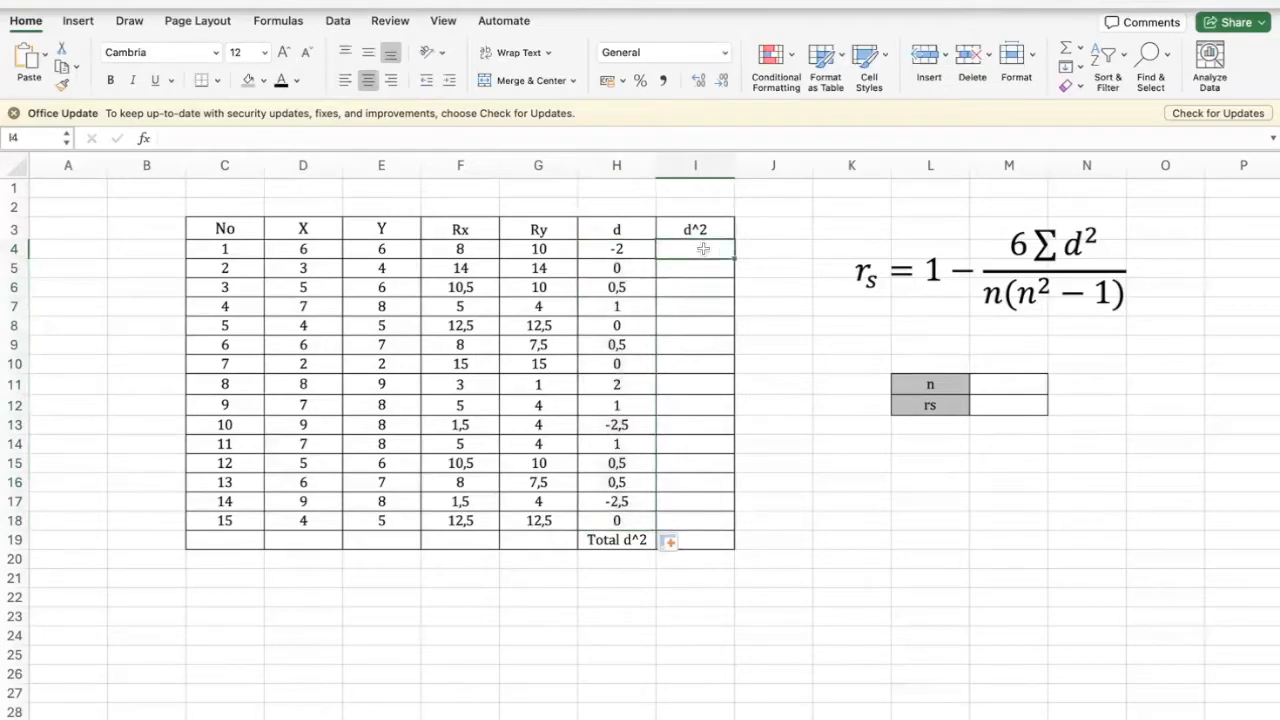
type("=")
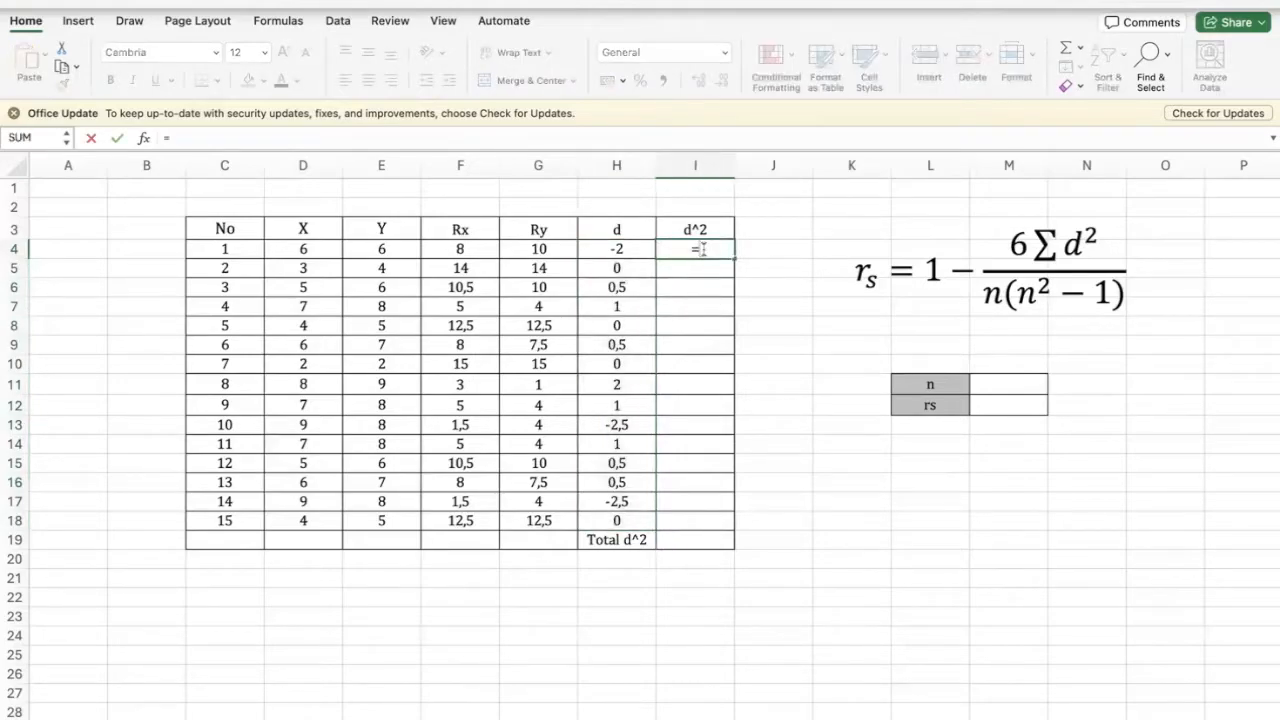
key("Left")
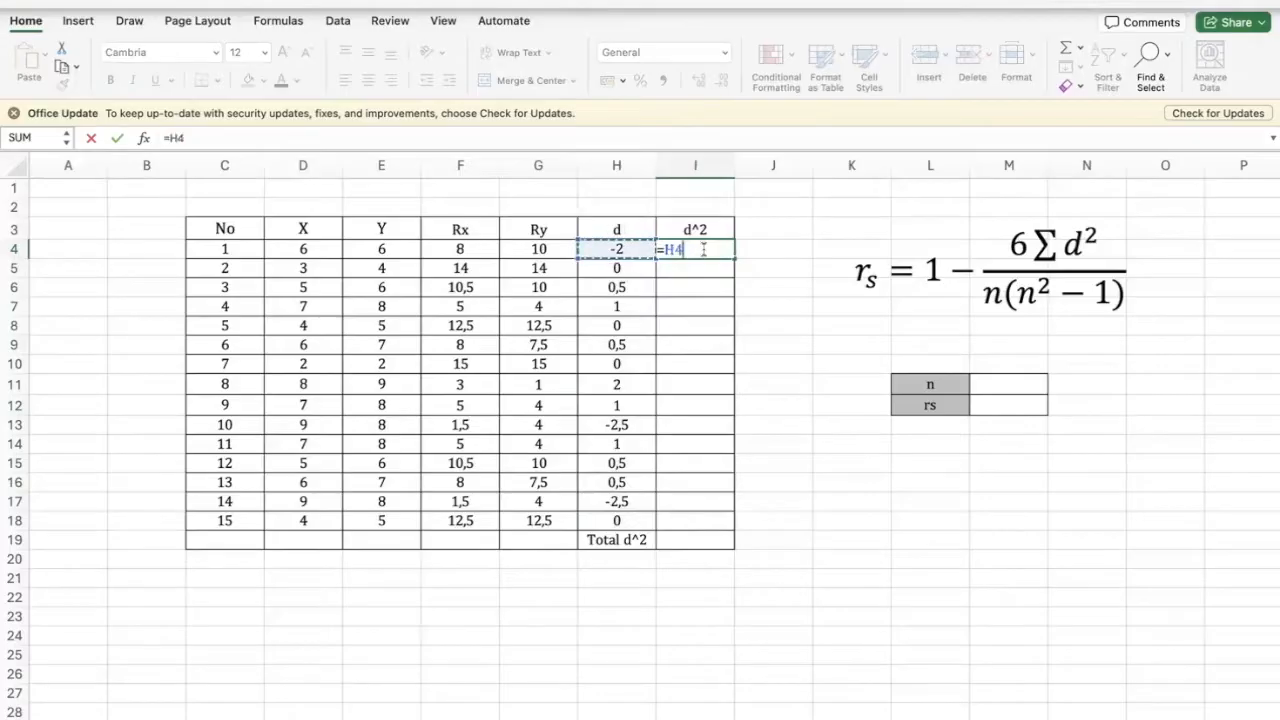
type("^2")
key("Return")
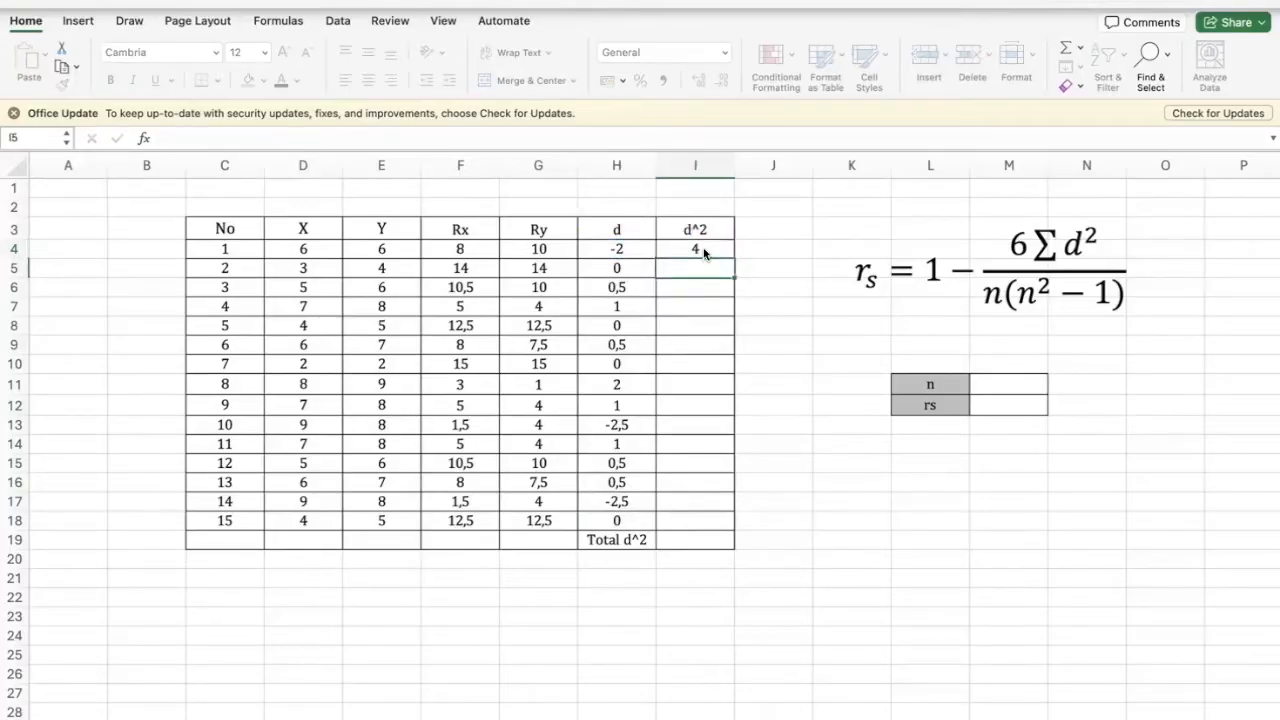
- Fill the I4 formula down the d^2 column through I18 and total the squared differences in I19 with =SUM(I4:I18)
left_click(703, 250)
double_click(734, 258)
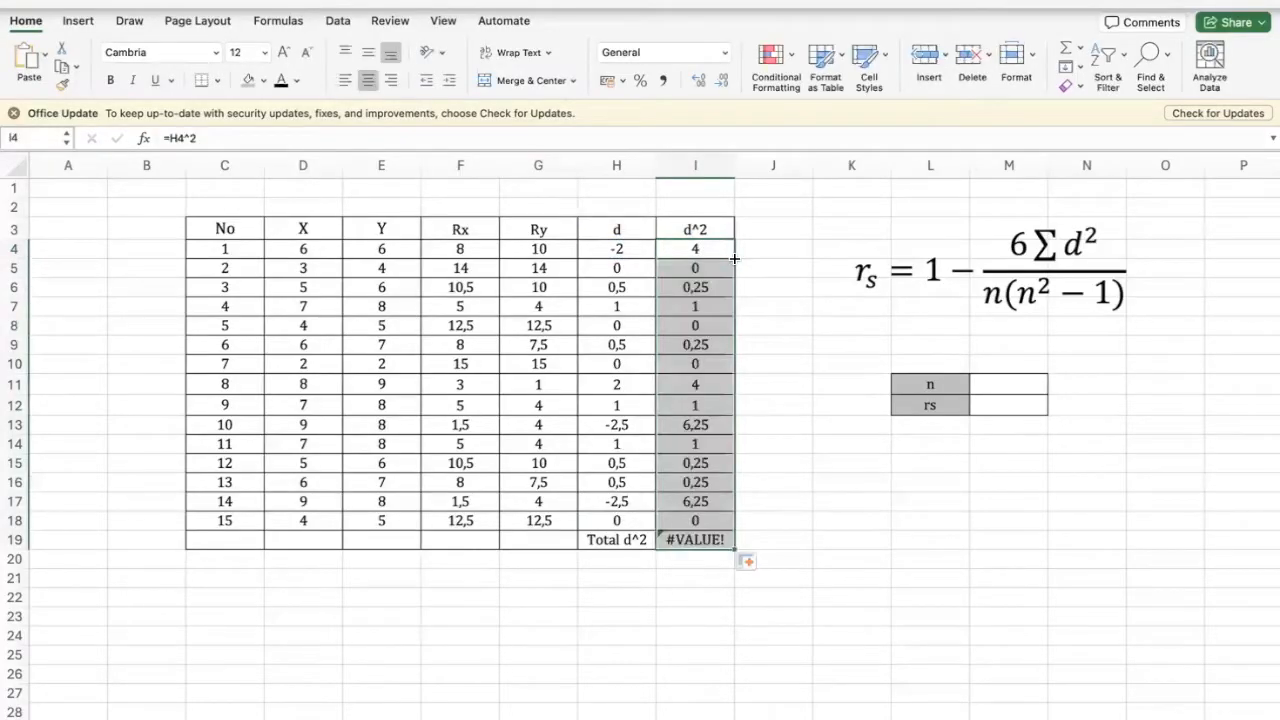
left_click(703, 541)
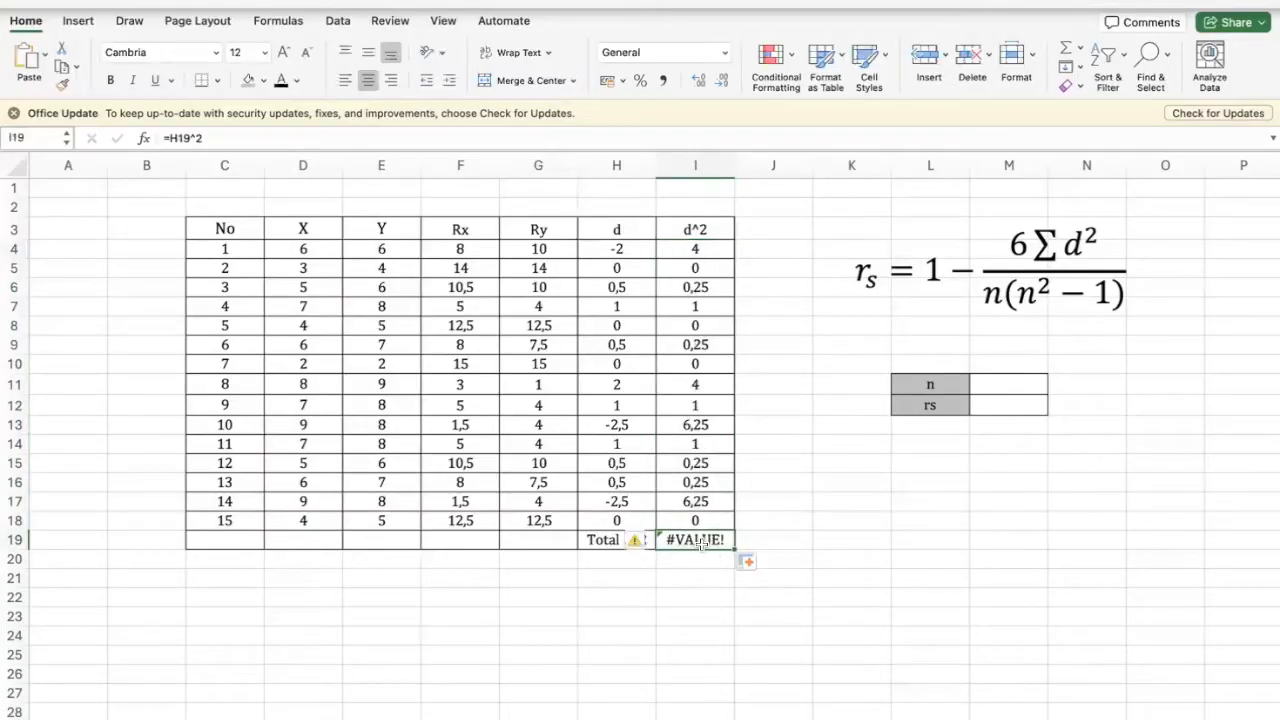
type("=")
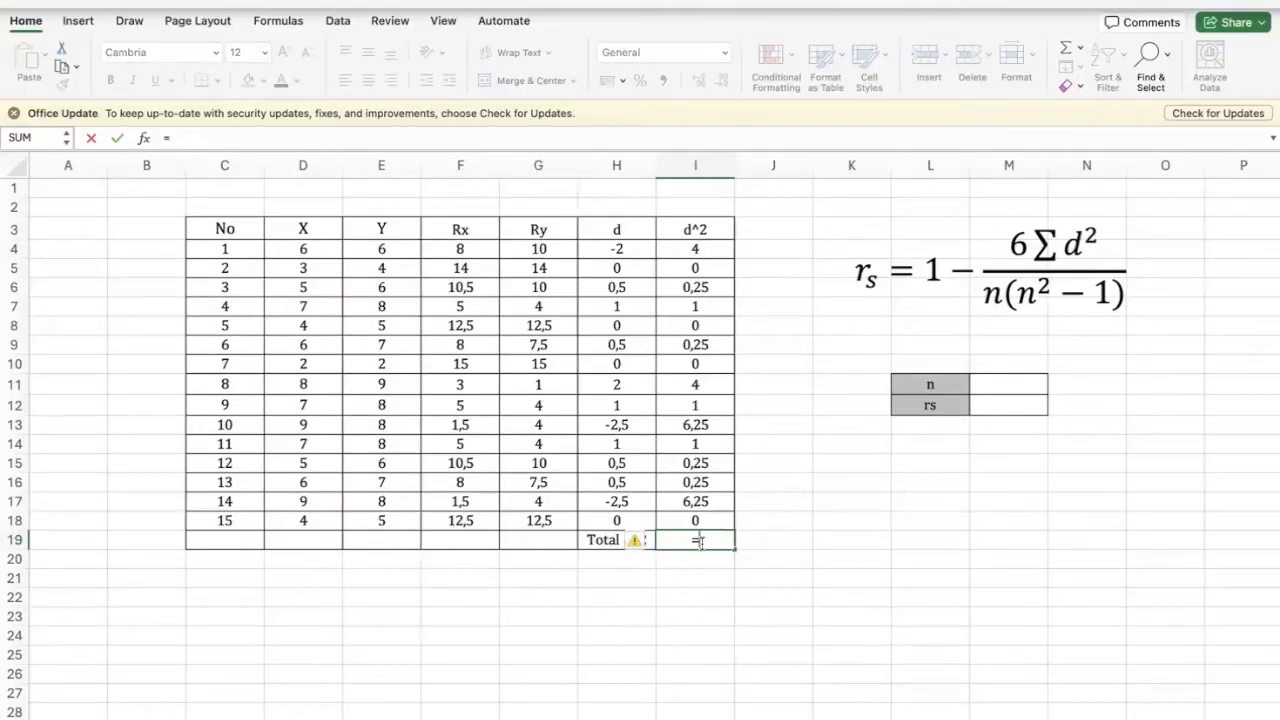
type("sum(")
key("Up")
key("ctrl+shift+Up")
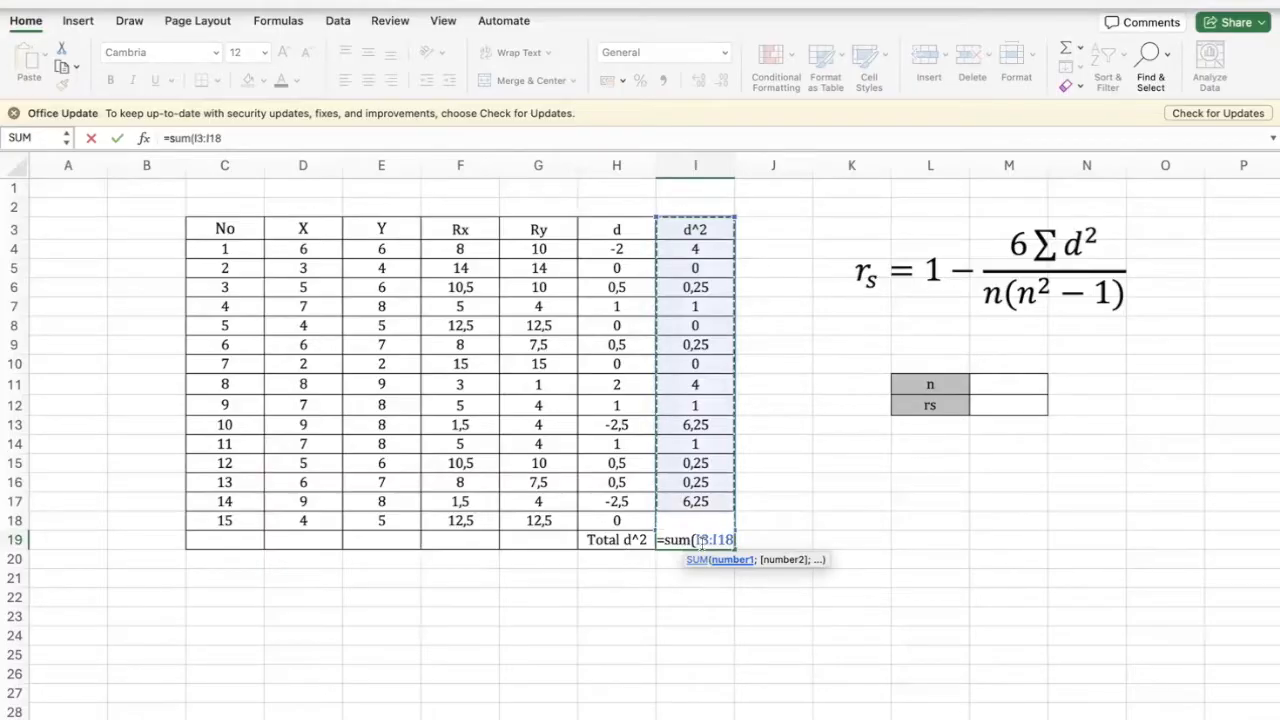
key("shift+Down")
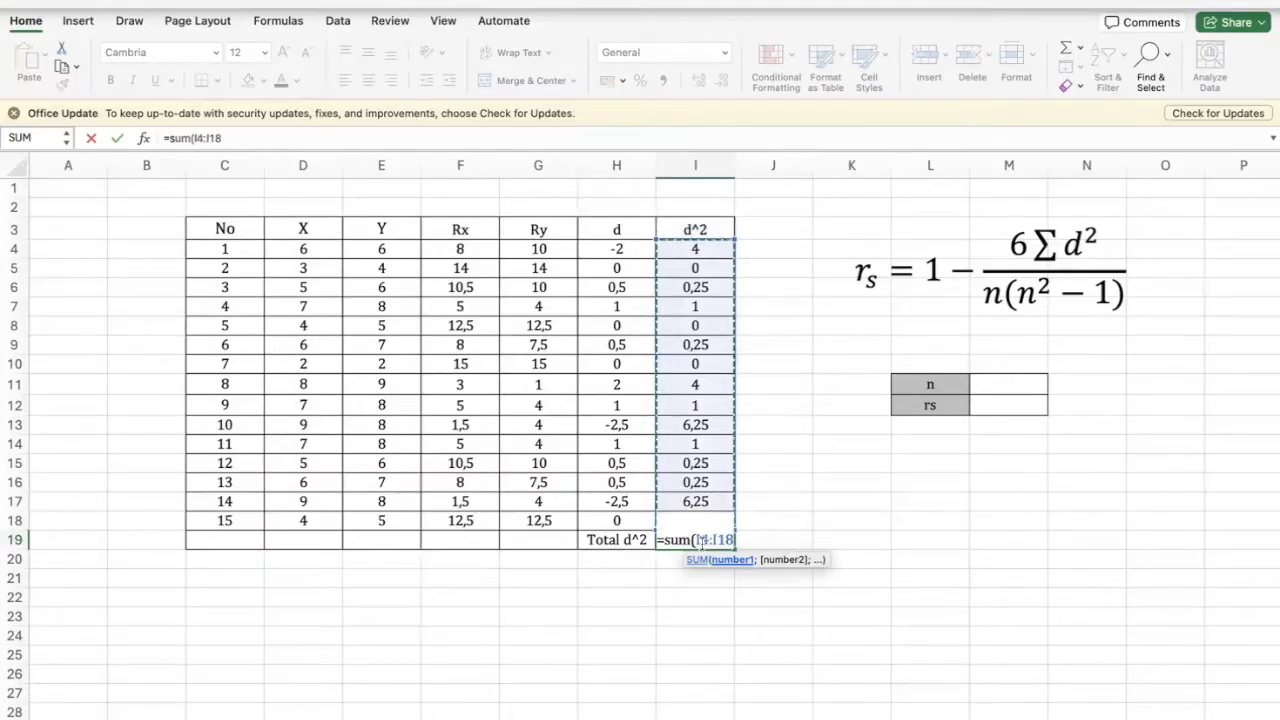
type(")")
key("Return")
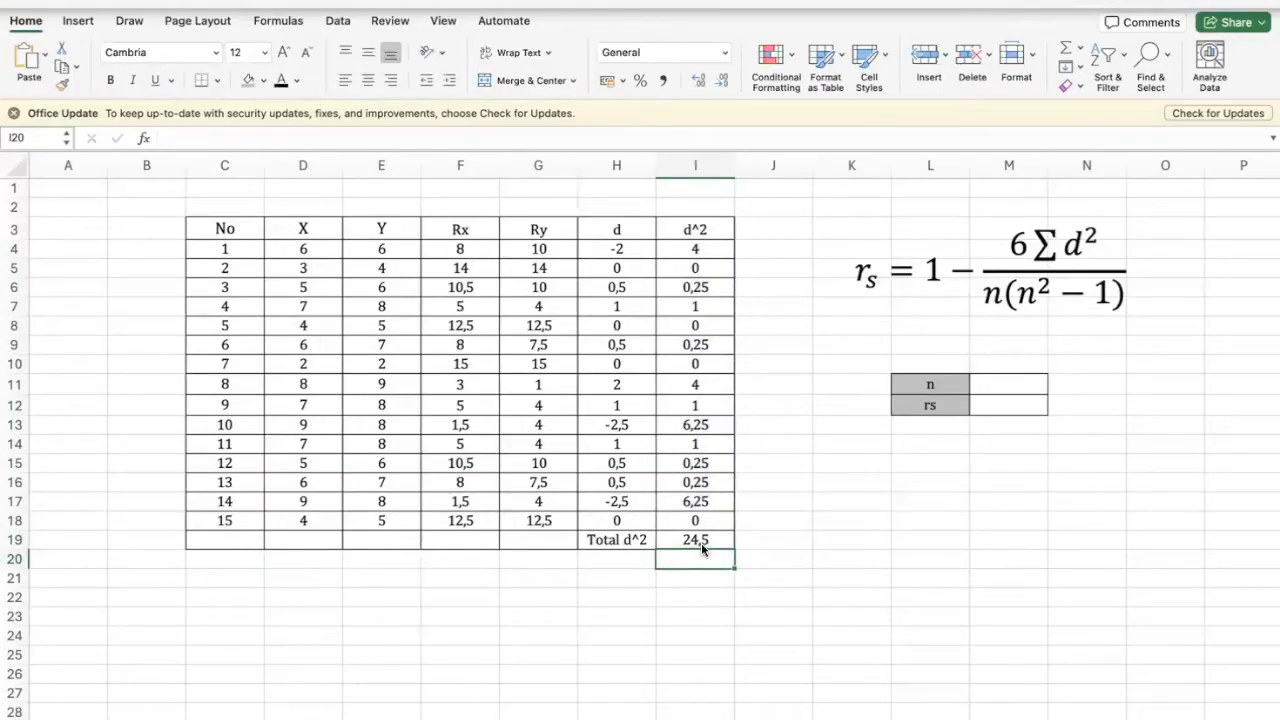
left_click(637, 556)
left_click(637, 538)
left_click(688, 541)
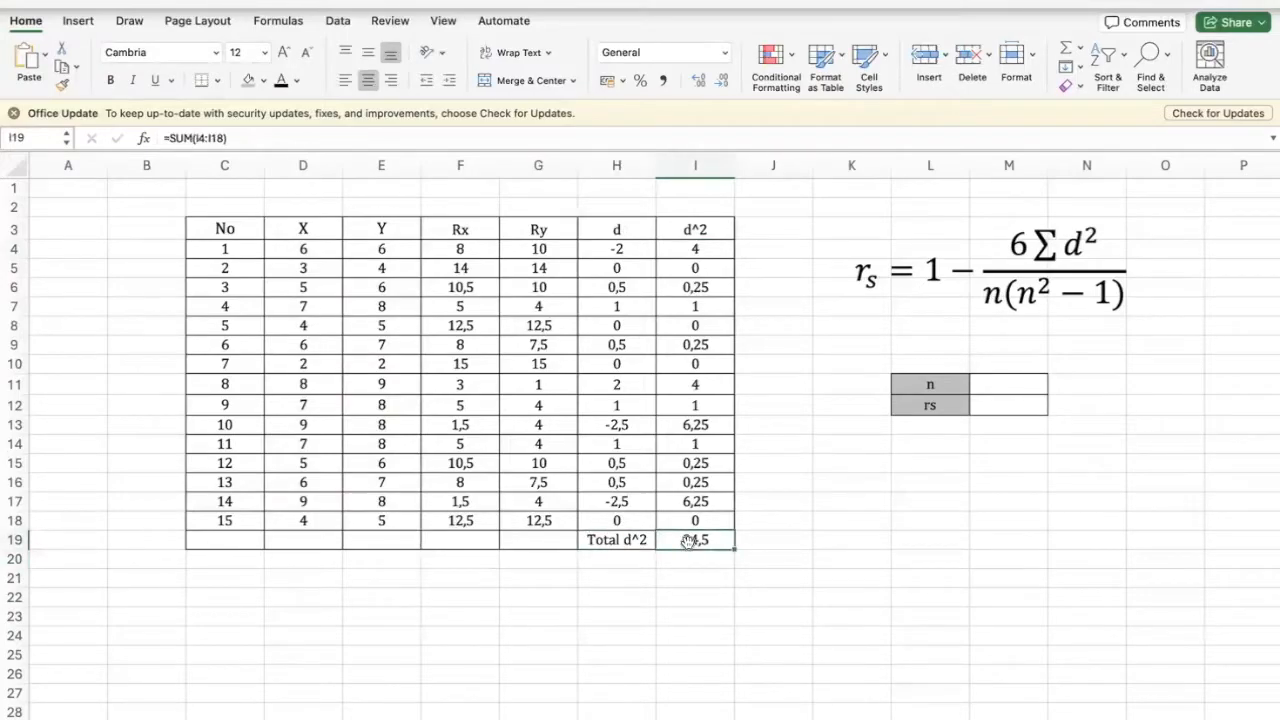
- Copy the No, X and Y columns with their headers (C3:E18) and paste them at Q3
scroll(688, 541, "right", 1)
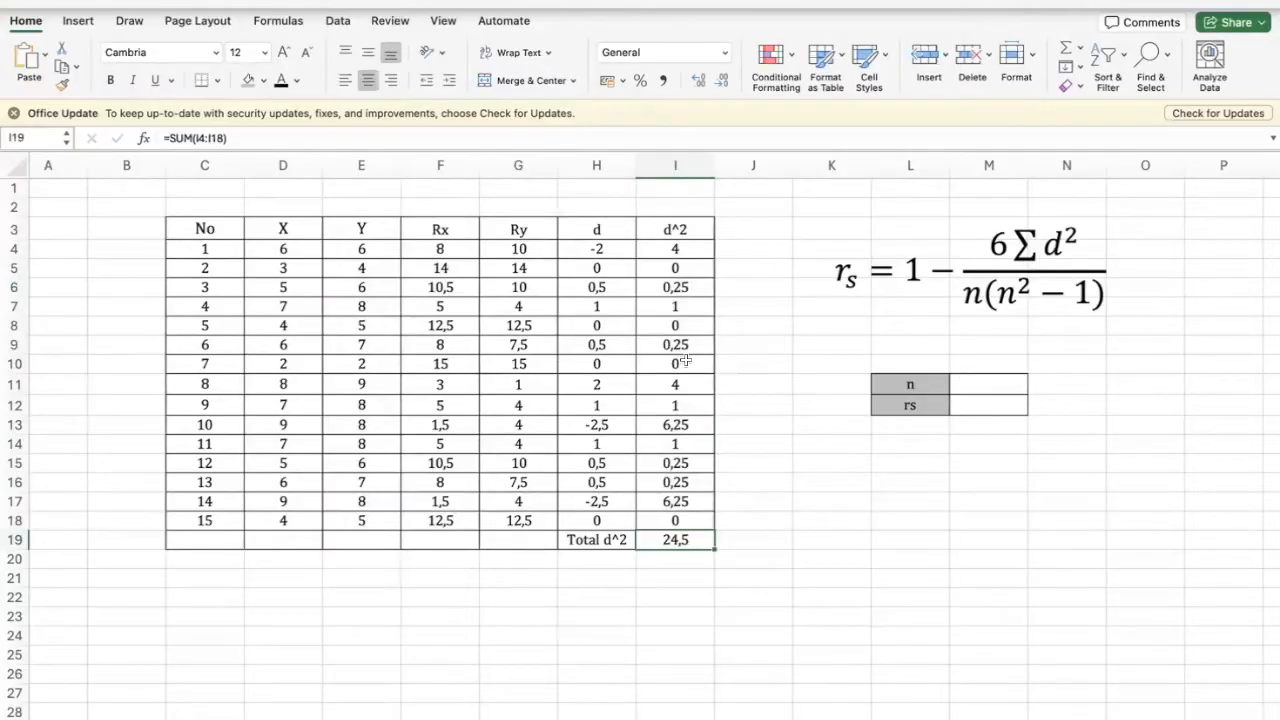
left_click(468, 254)
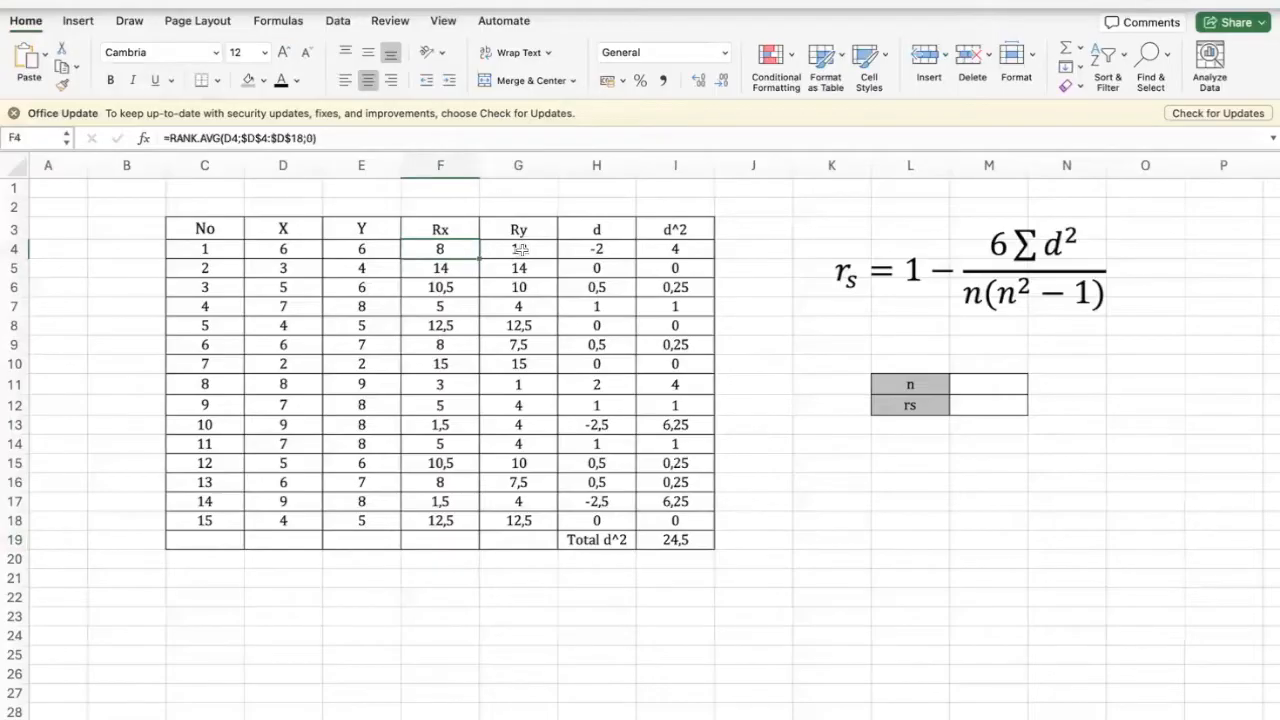
left_click_drag(208, 226, 378, 526)
key("super+c")
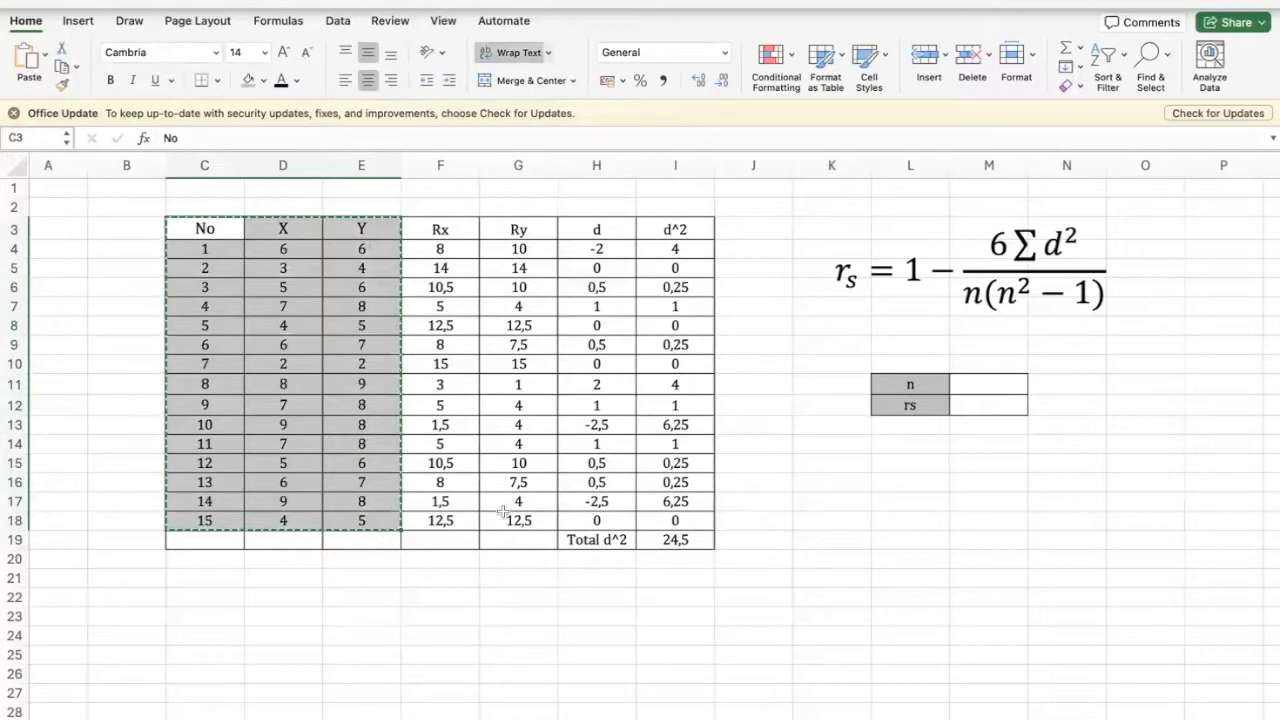
scroll(760, 477, "right", 5)
scroll(762, 479, "right", 3)
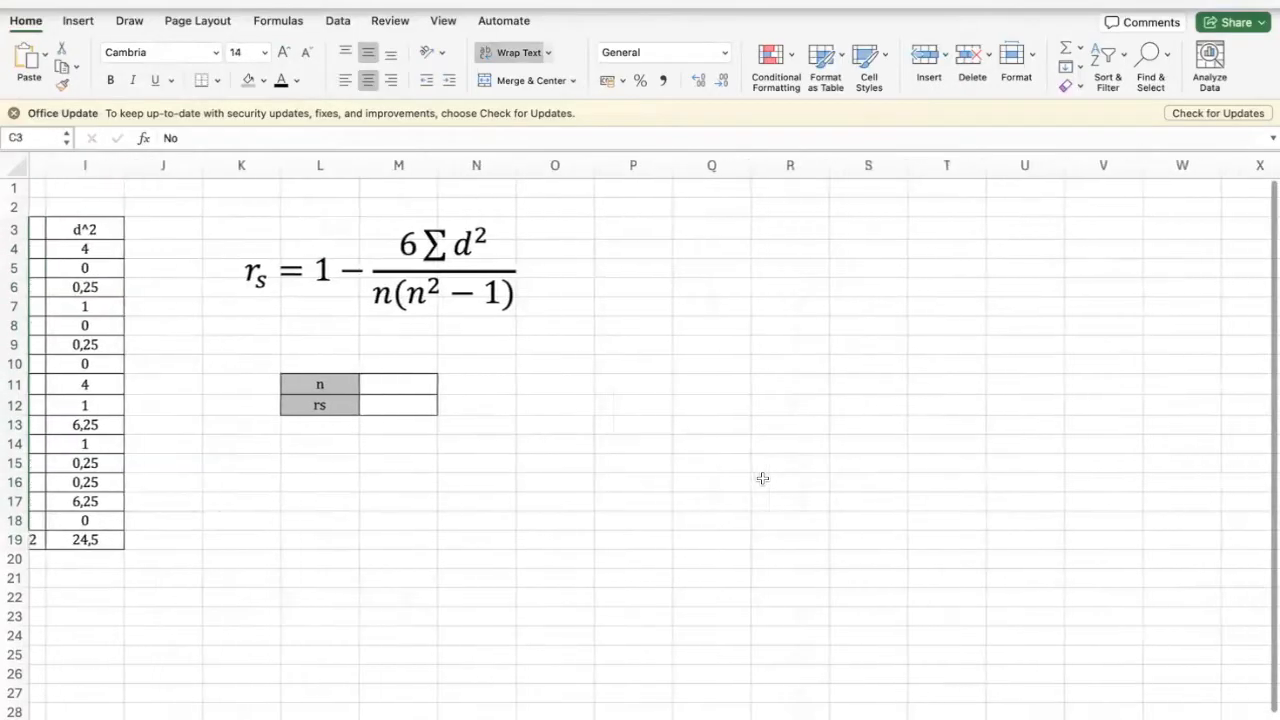
left_click(698, 230)
key("super+v")
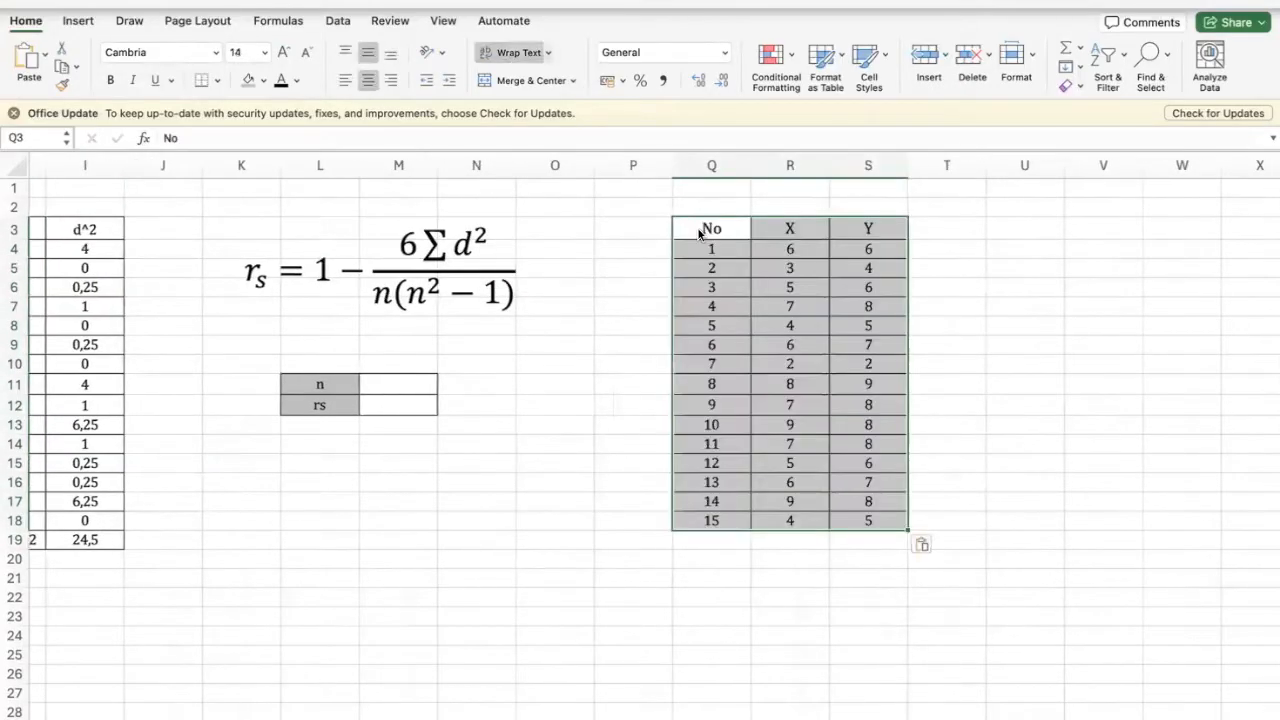
- Add the column headers Rx in T3 and Ry in U3 beside the copied table
left_click(960, 224)
type("Rx")
key("Tab")
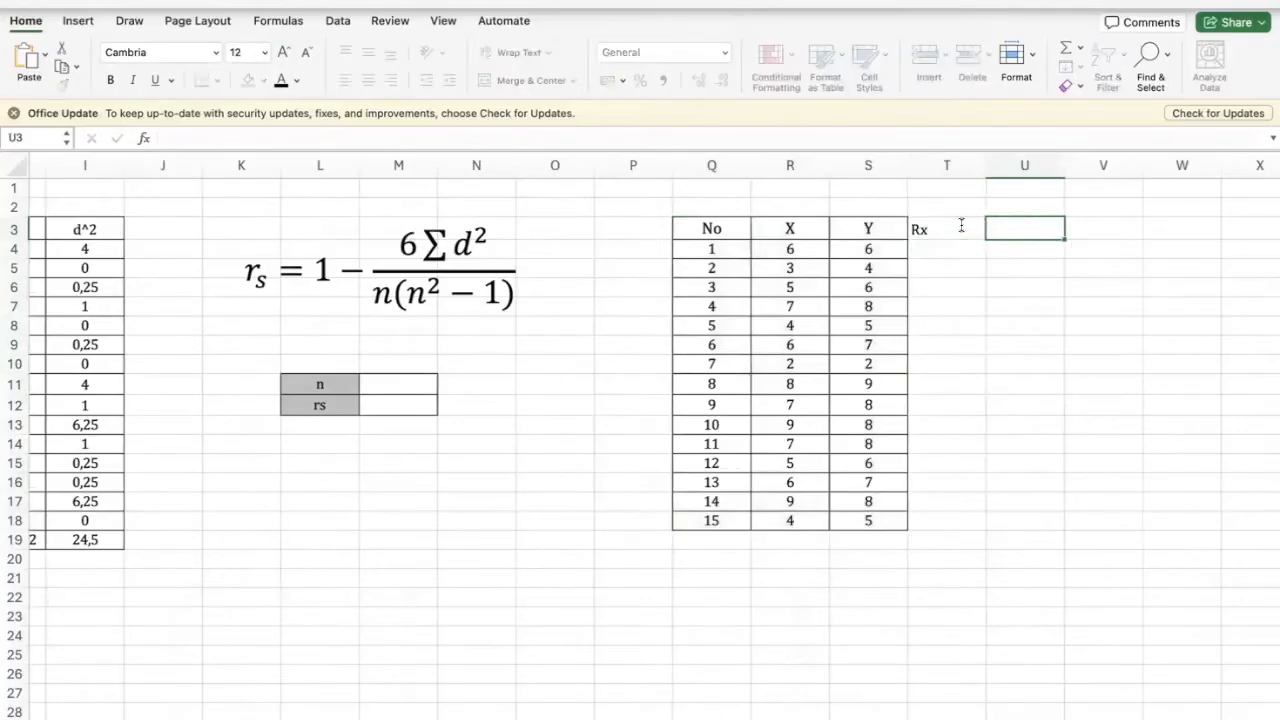
type("Ry")
key("Return")
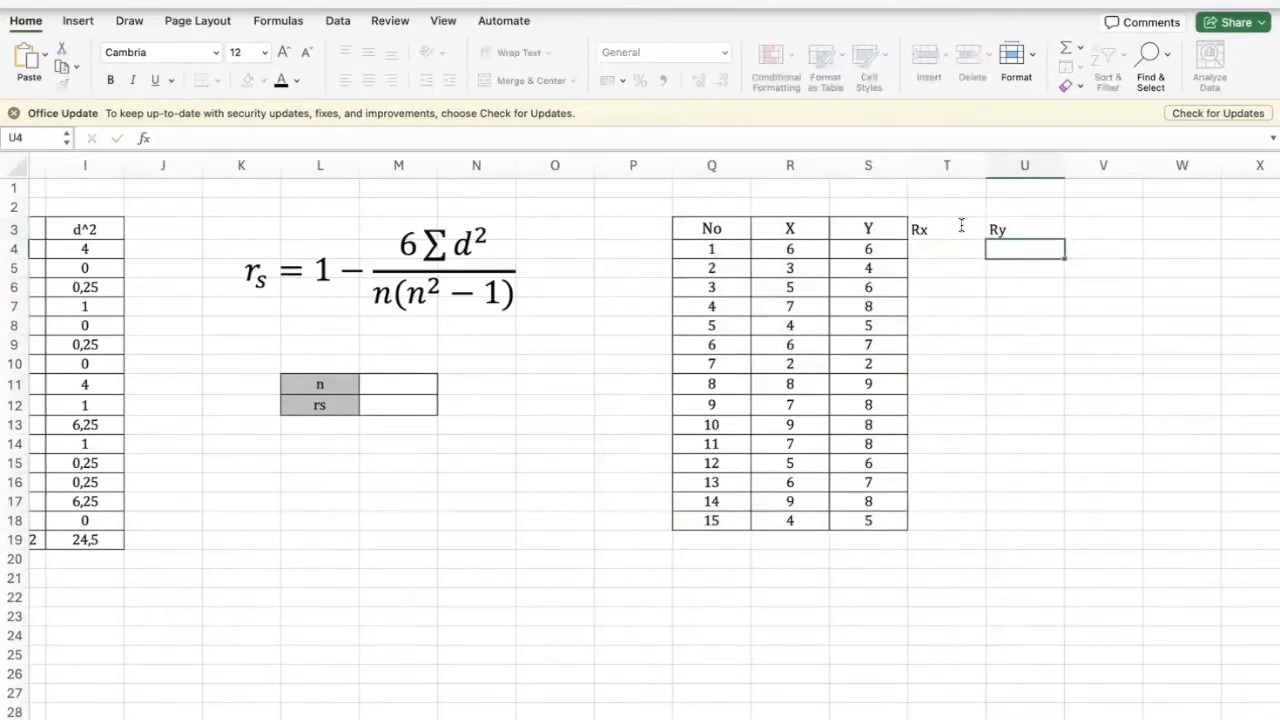
key("Up")
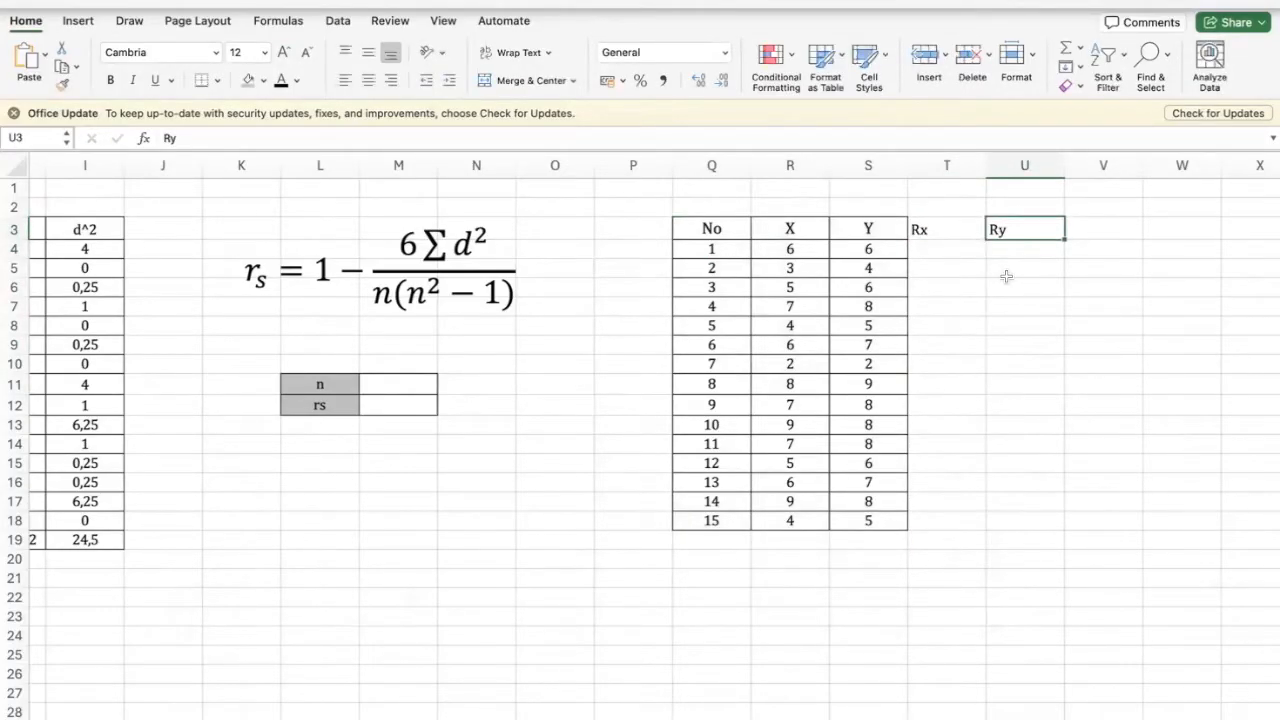
- Sort the copied X and Y data in R4:S18 by column X from Largest to Smallest
scroll(1006, 277, "right", 2)
left_click_drag(657, 250, 747, 518)
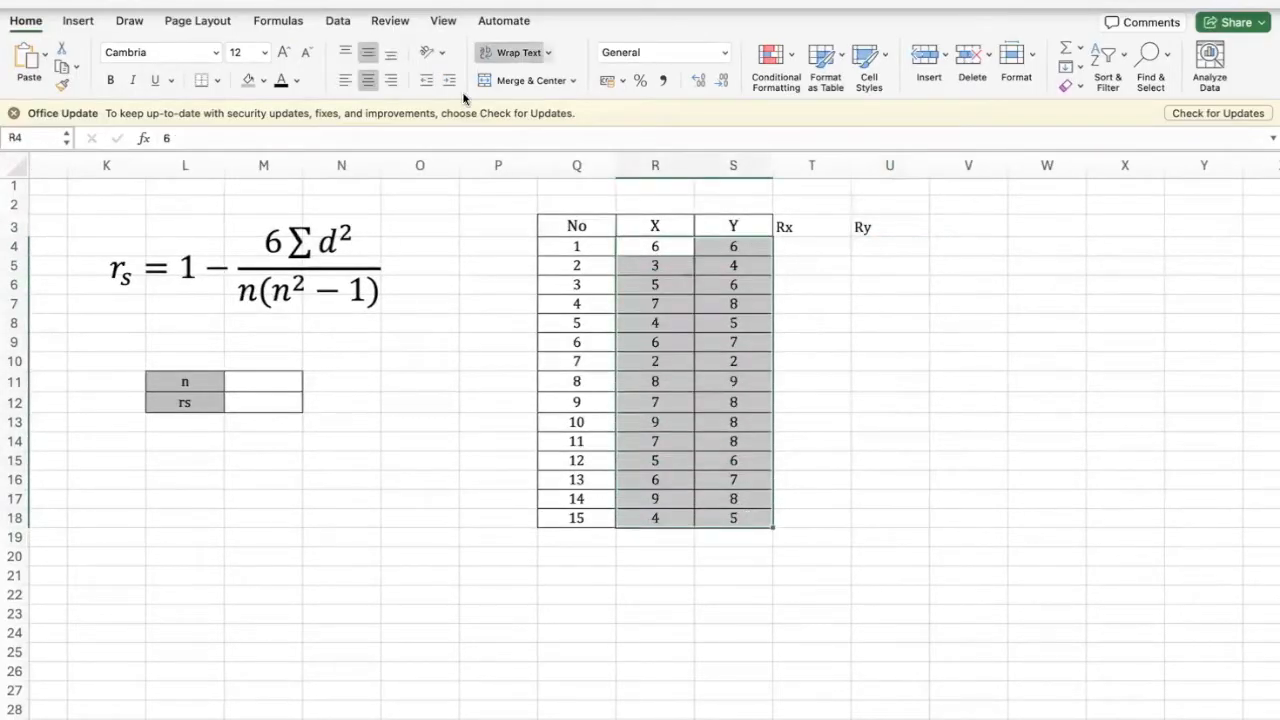
left_click(338, 22)
left_click(541, 62)
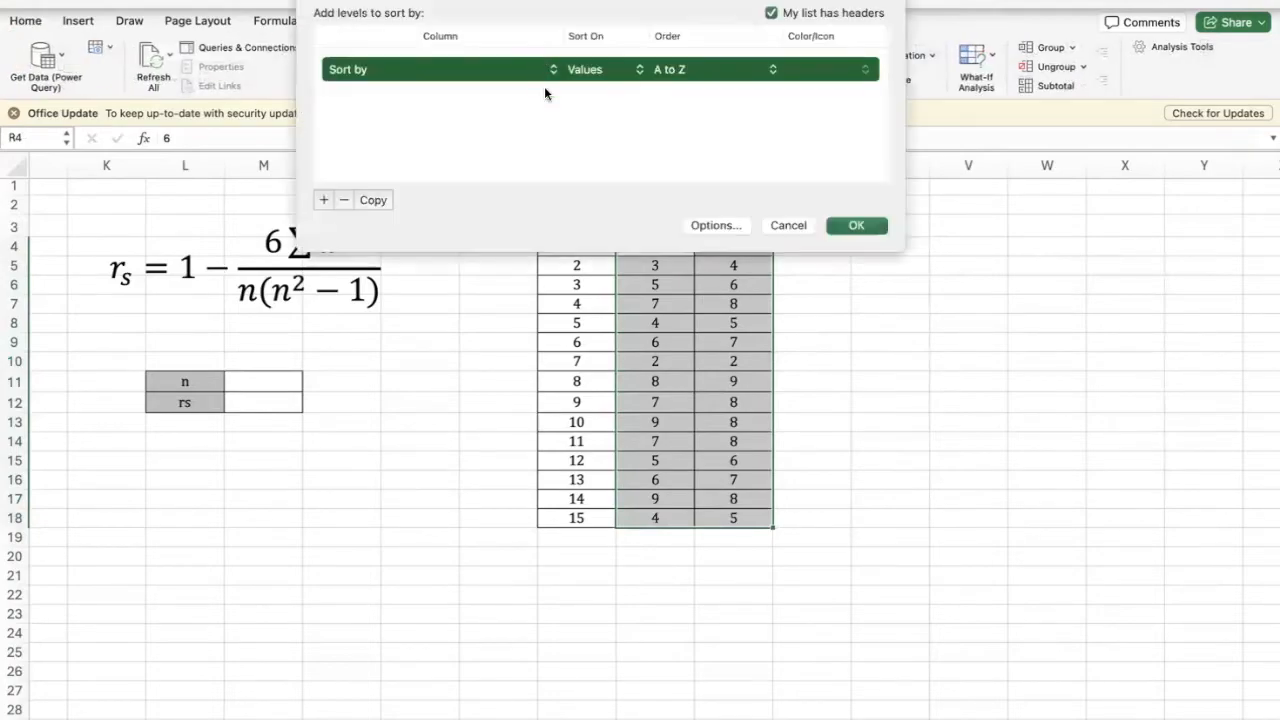
left_click(537, 72)
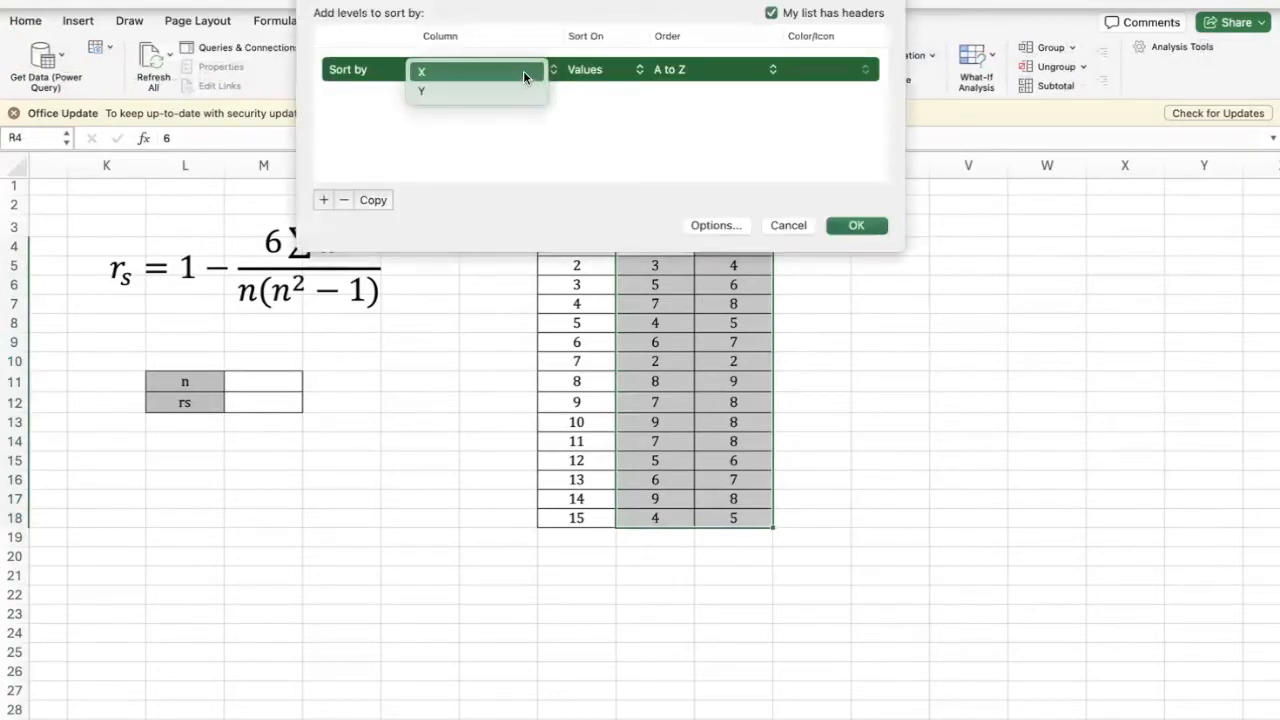
left_click(523, 70)
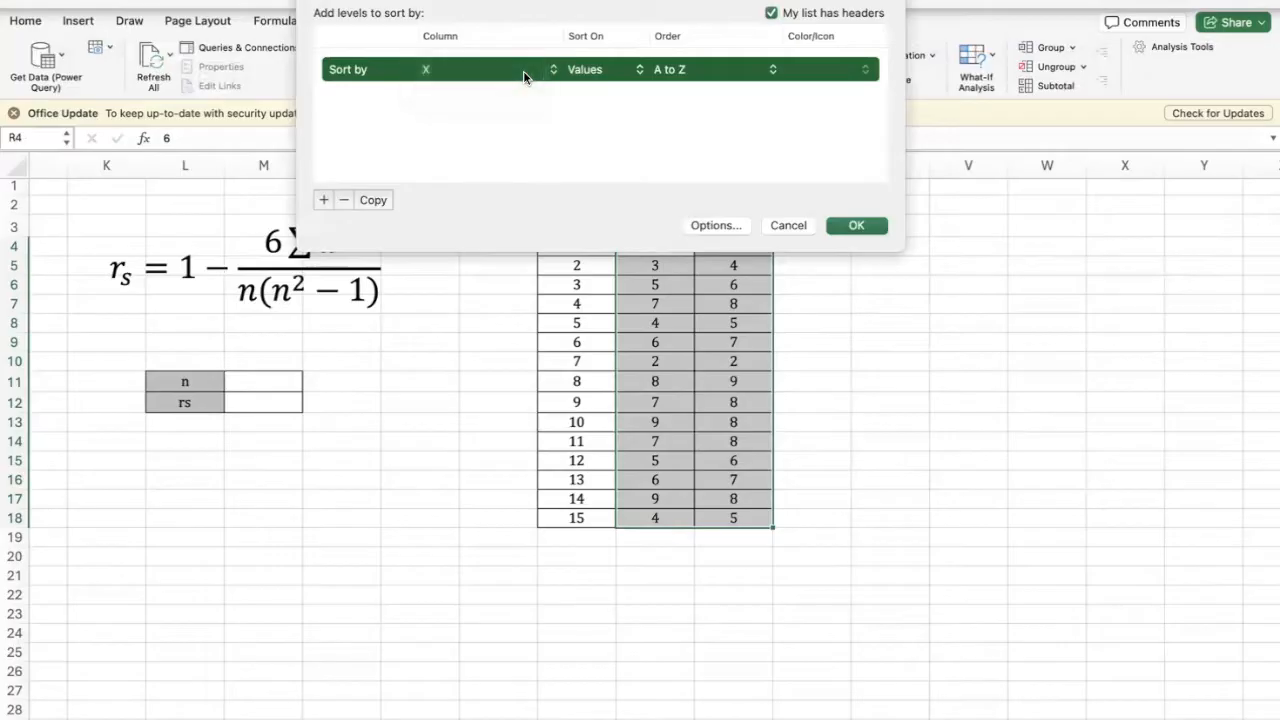
left_click(727, 70)
left_click(724, 91)
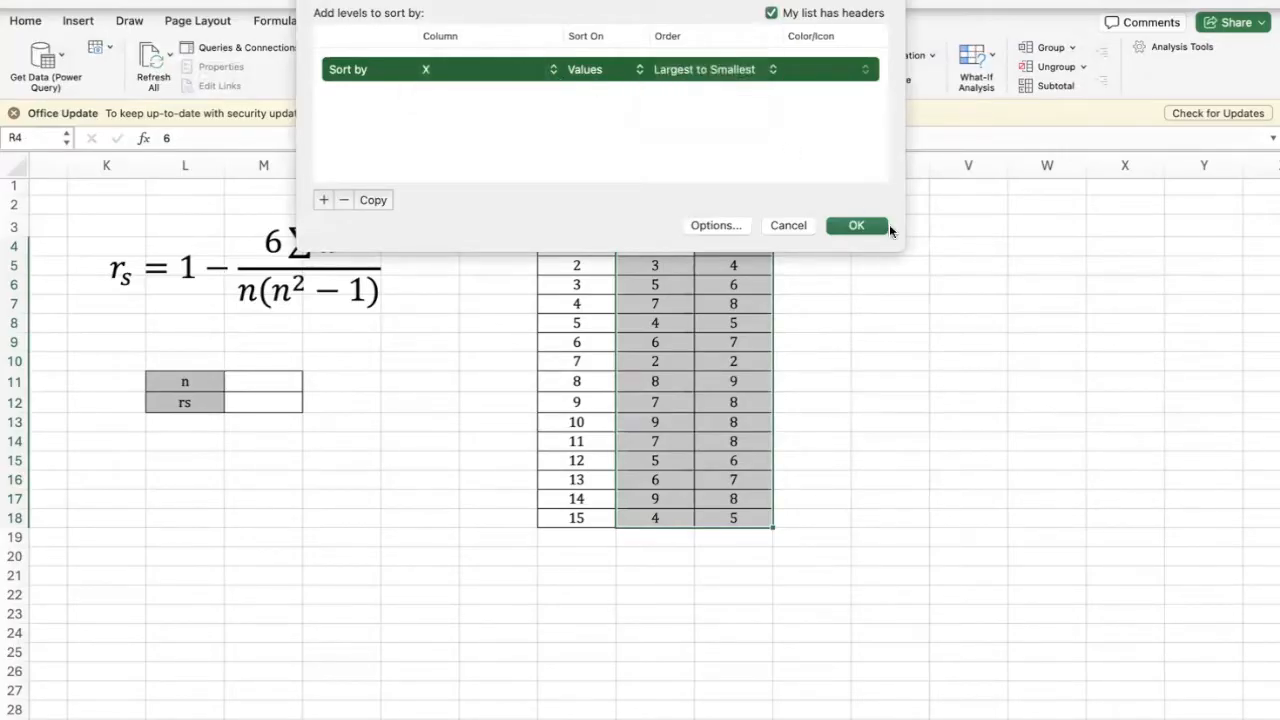
left_click(857, 226)
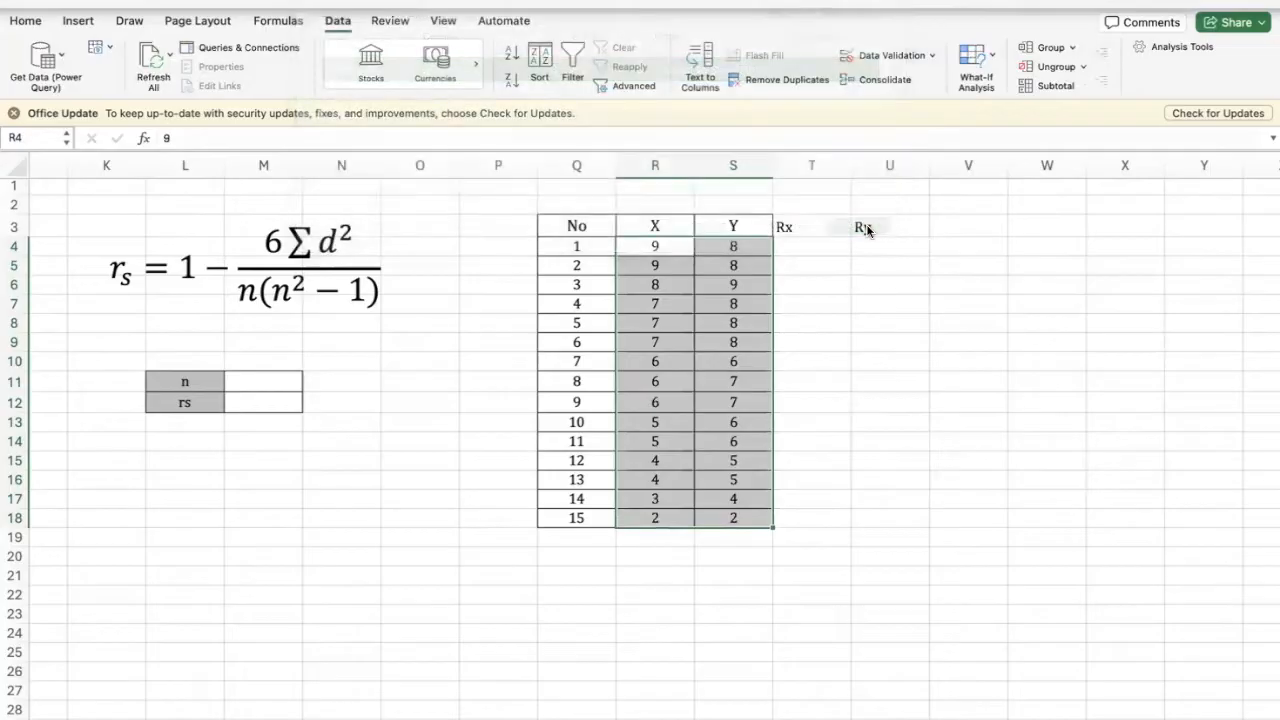
- Go through the sorted X values in column R from R4 downward to check their order
left_click(688, 281)
left_click(678, 252)
key("Down")
key("Down")
key("Down")
key("Down")
key("Down")
key("Down")
key("Down")
key("Down")
key("Down")
key("Down")
key("Down")
key("Down")
key("Down")
key("Down")
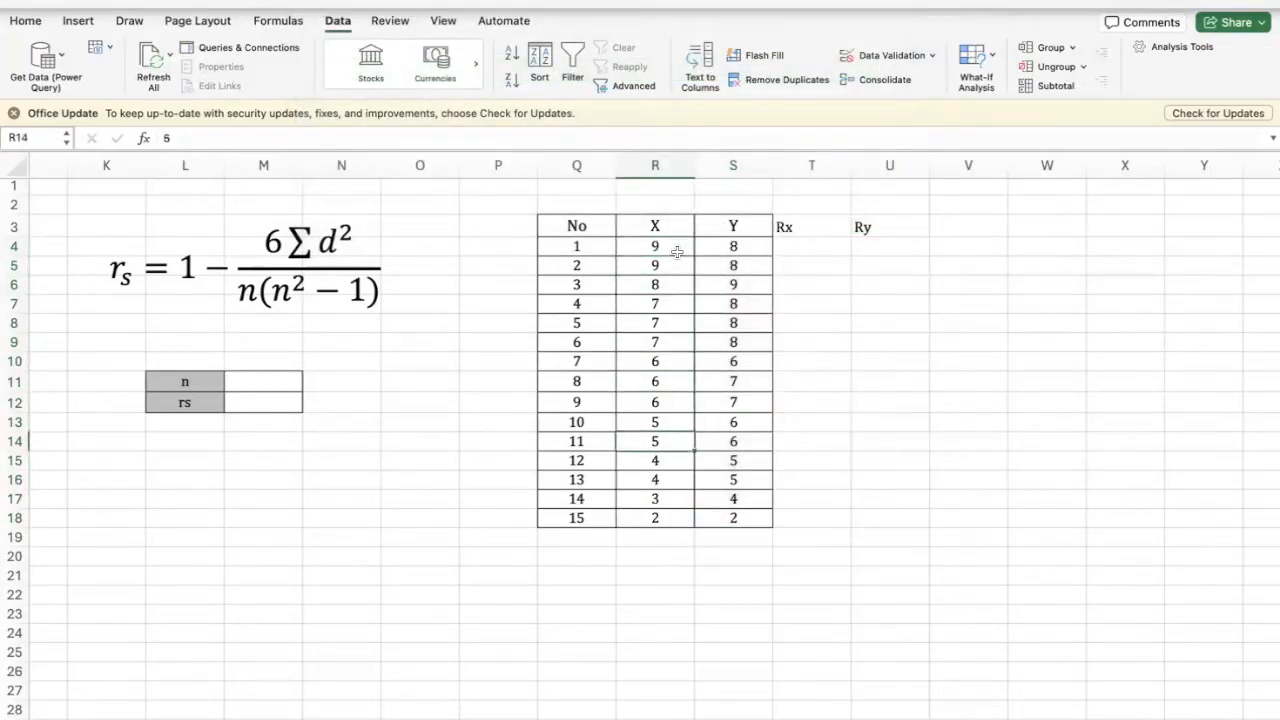
- Enter 1 and 2 in T4 and T5 and extend the series down the Rx column to 15 in T18
left_click(677, 252)
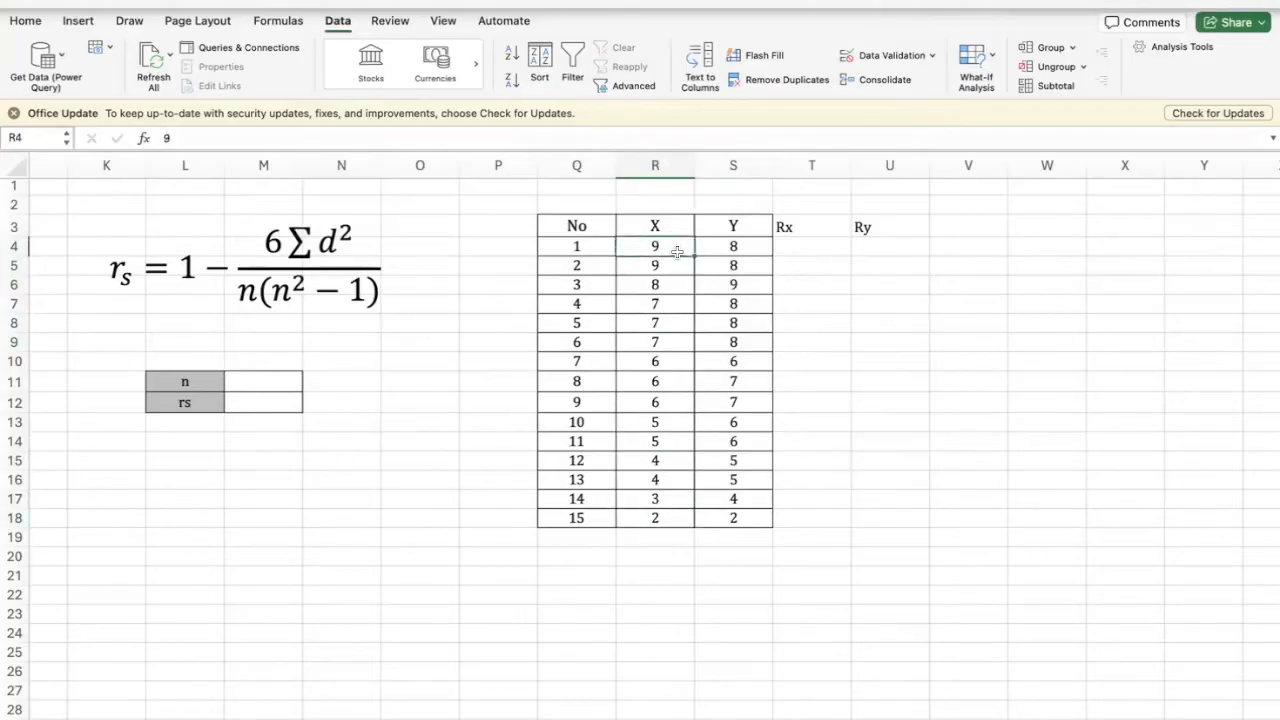
key("Left")
key("Right")
key("Right")
key("Right")
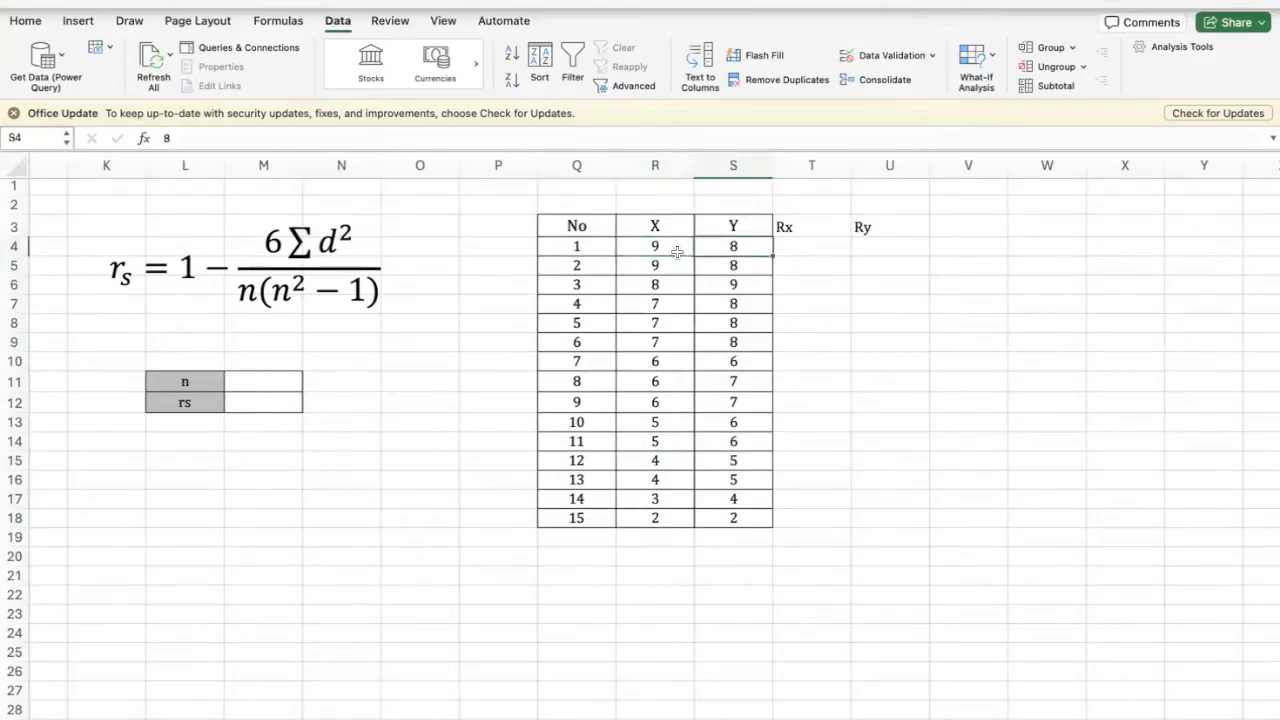
type("1")
key("Return")
type("2")
key("Return")
key("Up")
key("Up")
key("shift+Down")
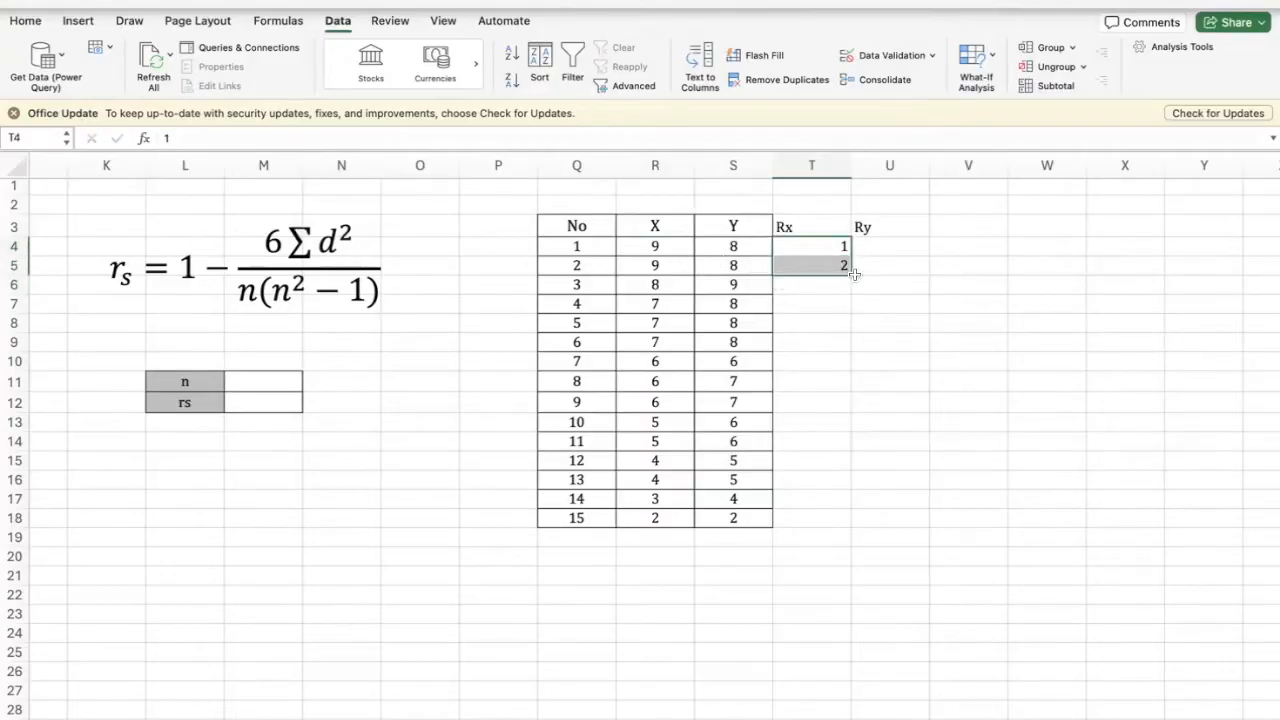
left_click_drag(849, 271, 840, 526)
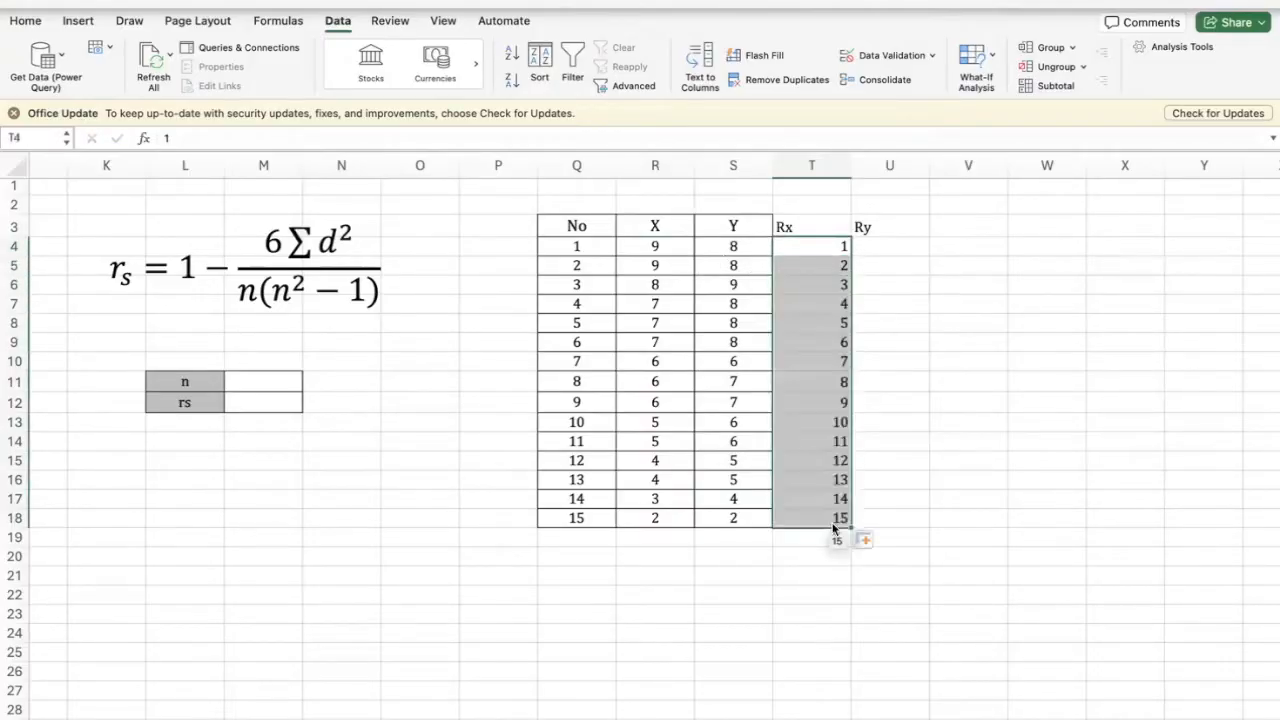
- Replace the Rx ranks of the two tied X values of 9, in T4 and T5, with the average rank 1,5
left_click(841, 373)
left_click(676, 248)
left_click(817, 249)
left_click(823, 266)
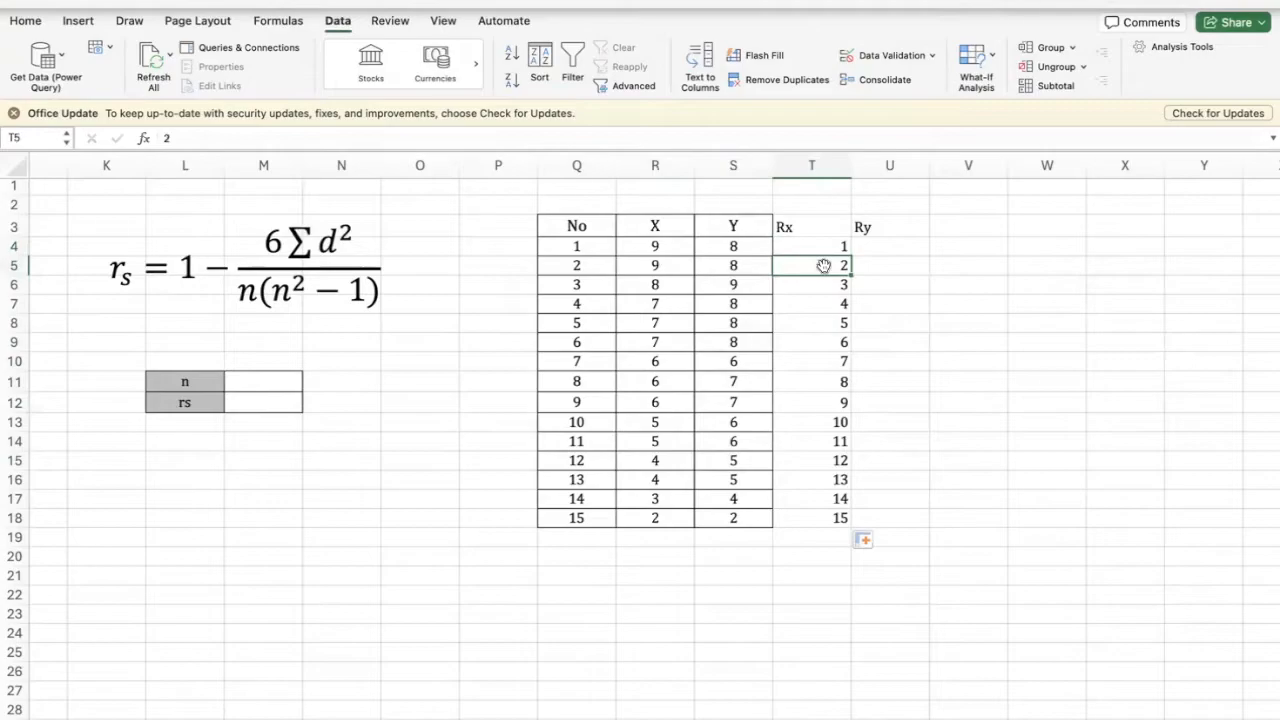
left_click(672, 251)
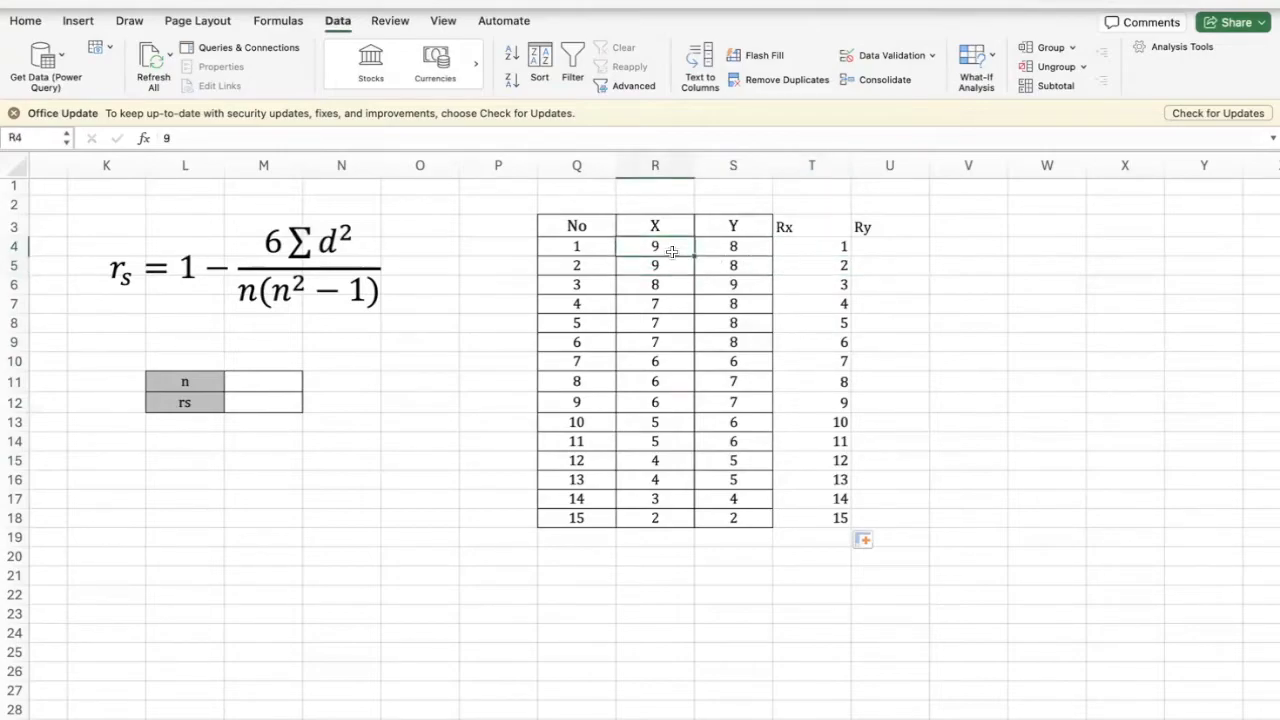
key("Down")
key("Right")
key("Right")
key("Up")
key("Down")
key("Up")
key("F2")
key("Return")
type("1,5")
key("Return")
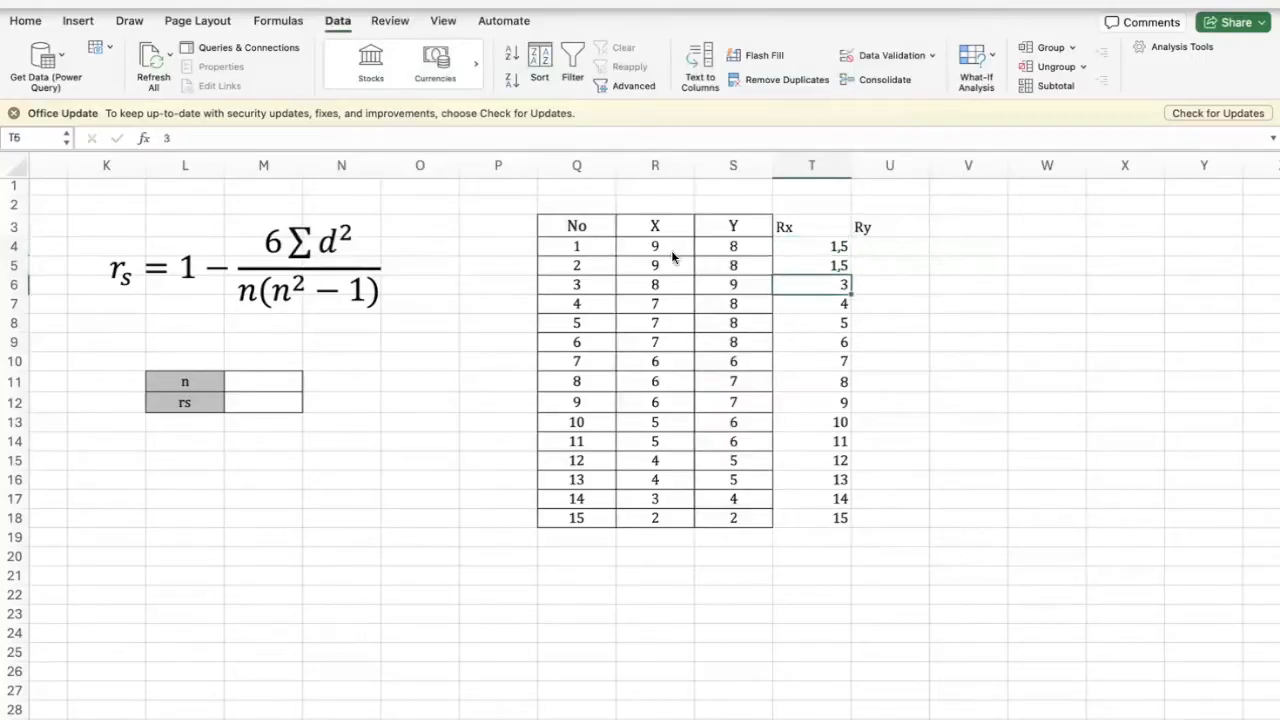
- Compare the X value in R6 and the tied X values in R7:R9 with their Rx ranks in column T
key("Left")
key("Left")
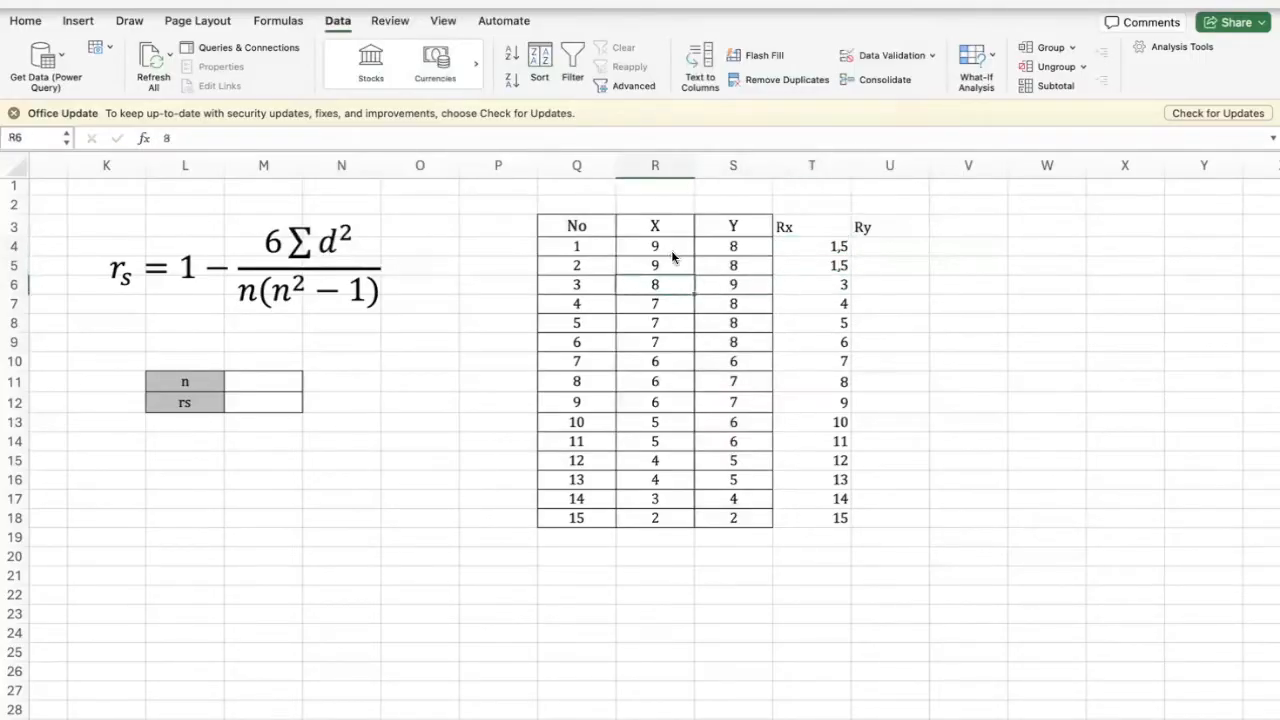
key("Right")
key("Right")
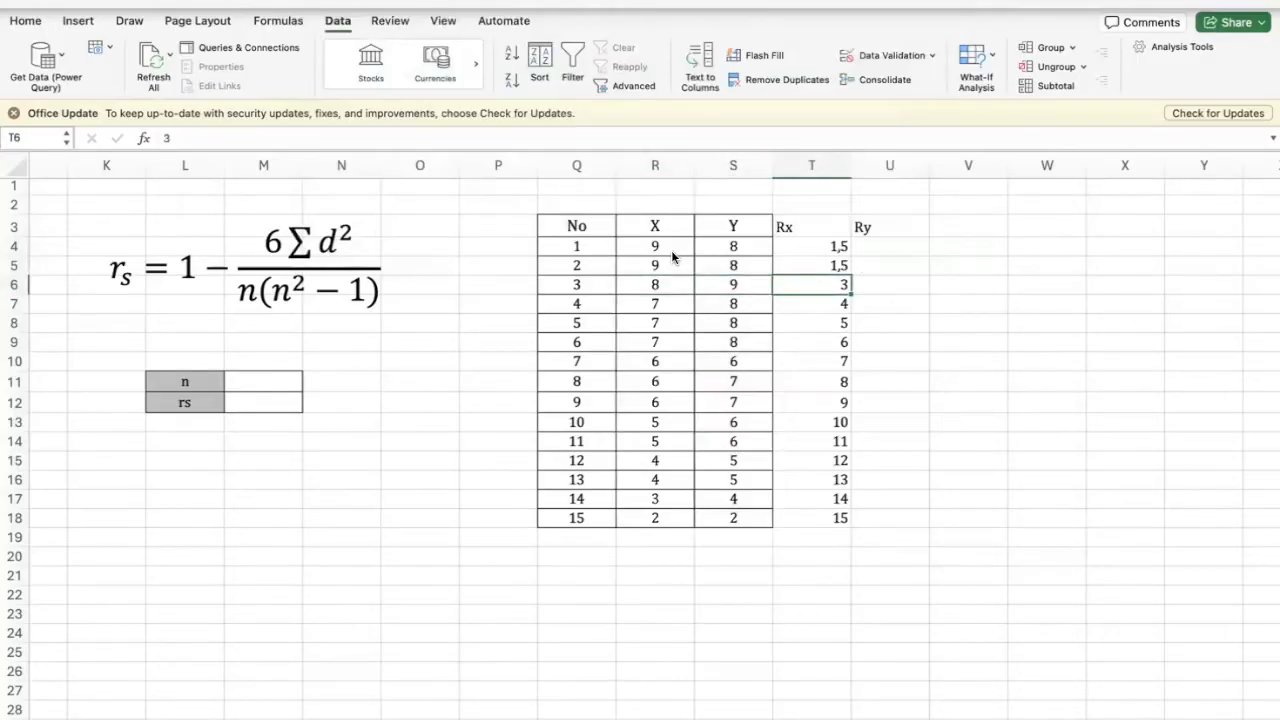
key("Left")
key("Left")
key("Right")
key("Right")
key("Down")
key("Left")
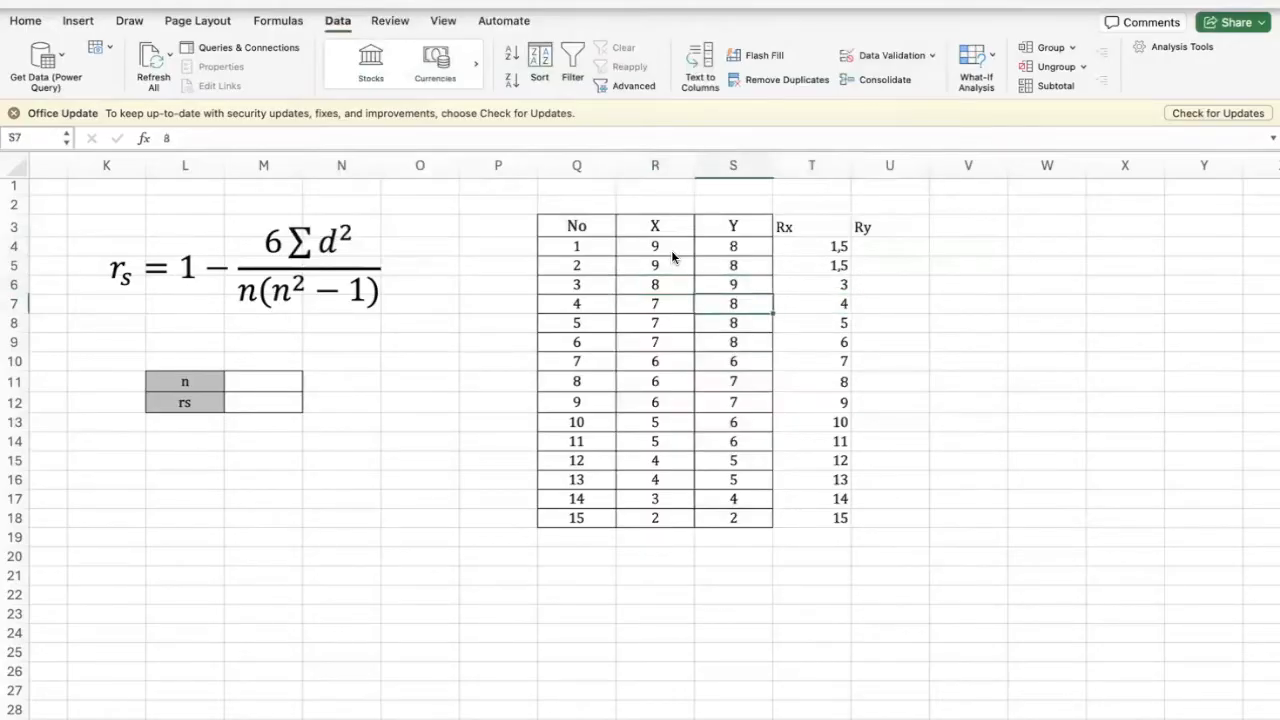
key("Left")
key("shift+Down")
key("shift+Down")
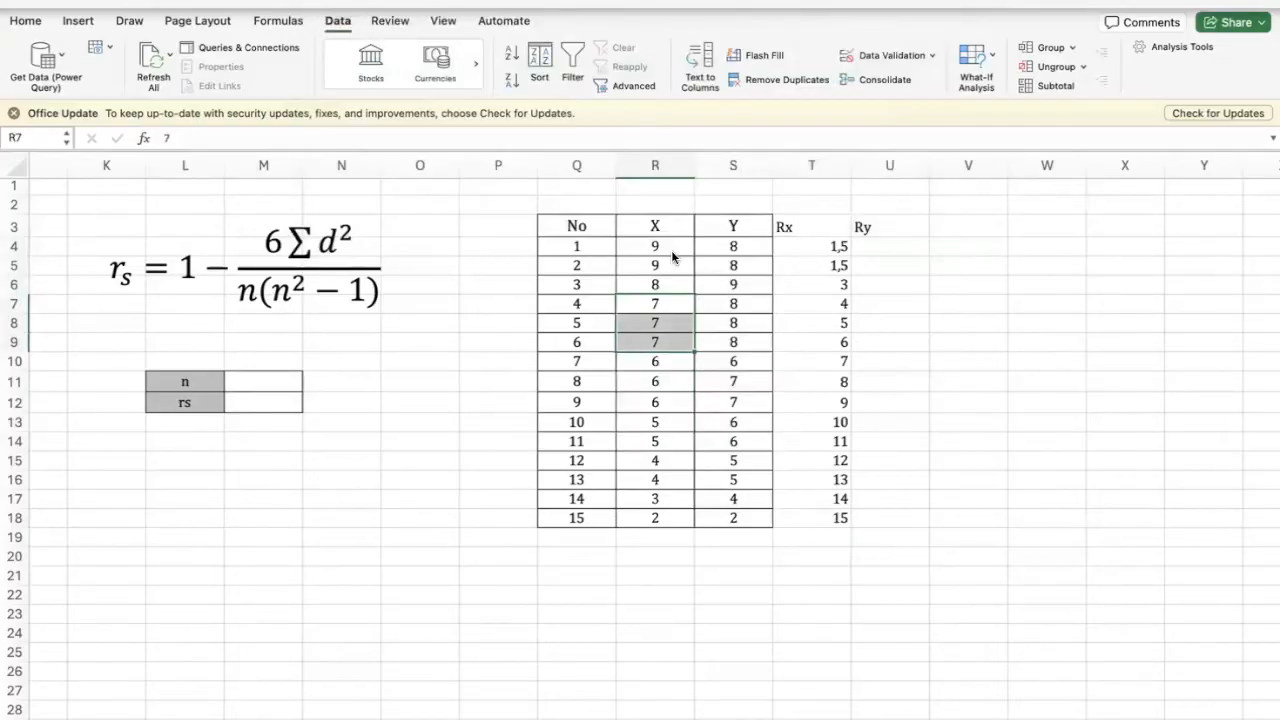
key("Right")
key("Right")
key("Right")
left_click(668, 284)
left_click(734, 282)
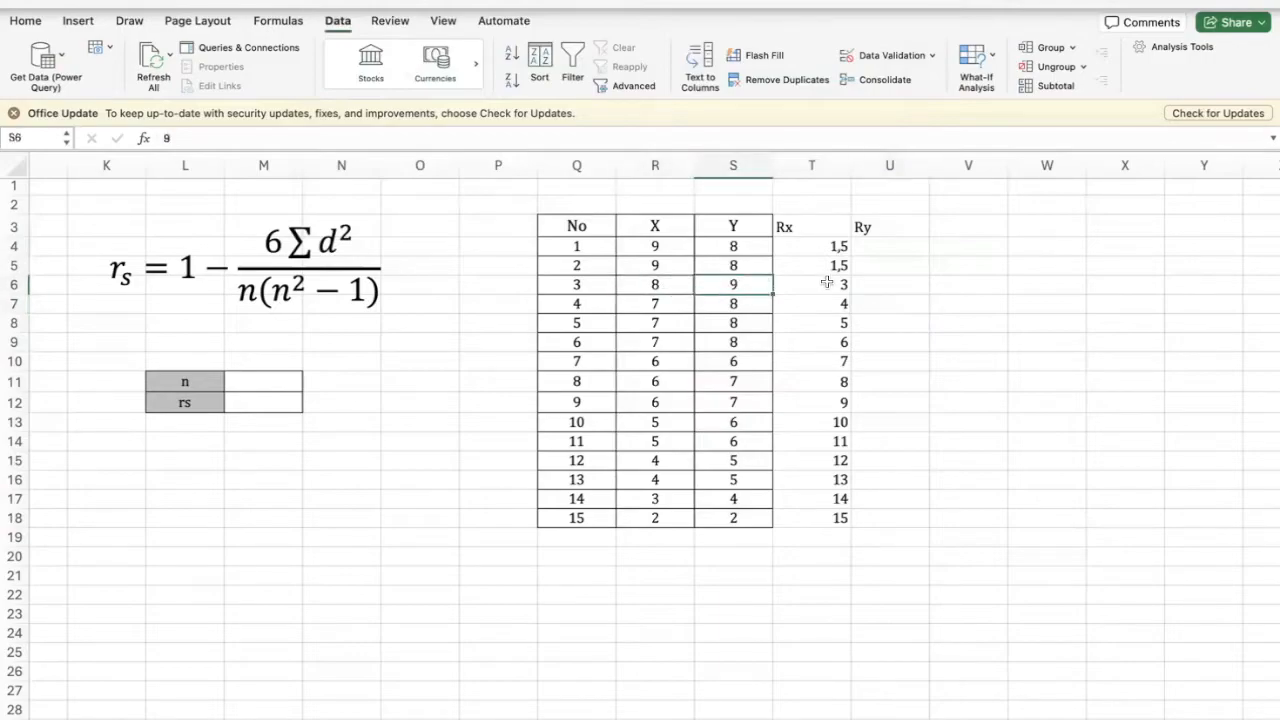
scroll(828, 283, "left", 10)
scroll(826, 283, "left", 2)
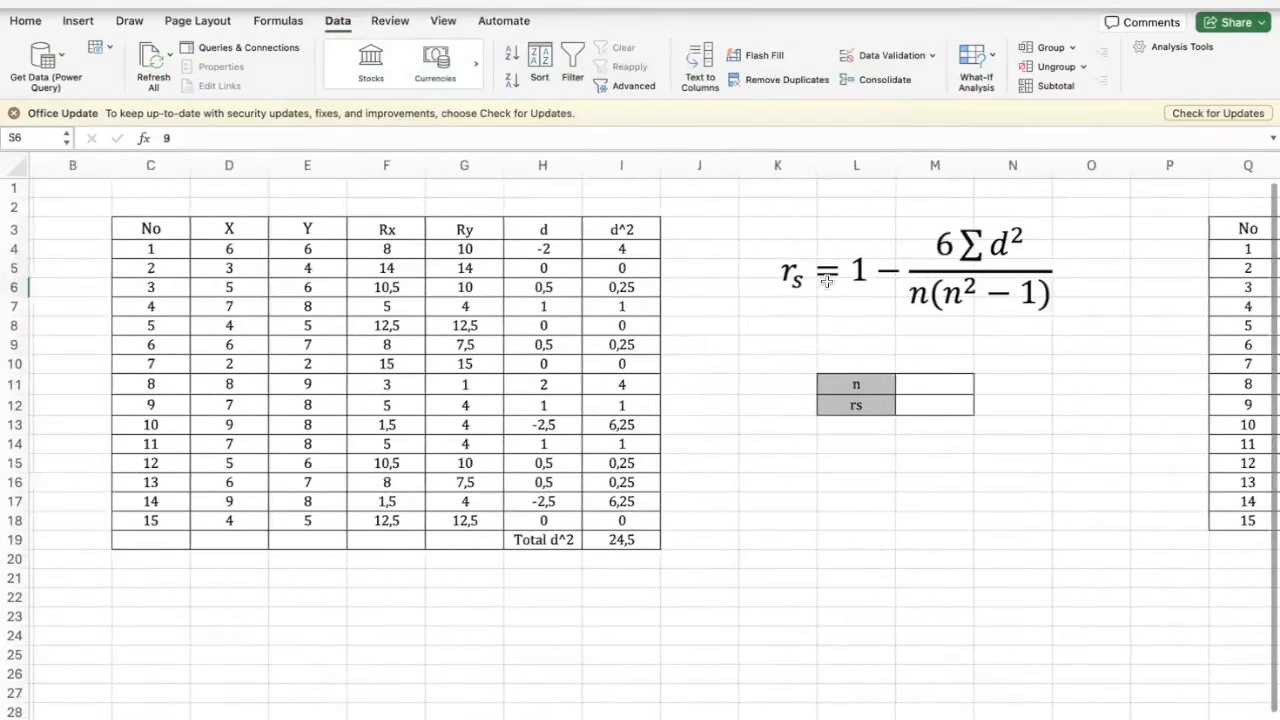
- Inspect the X, Y and Rx entries in D11:F11 and compare them with the matching row of the sorted table
left_click(257, 383)
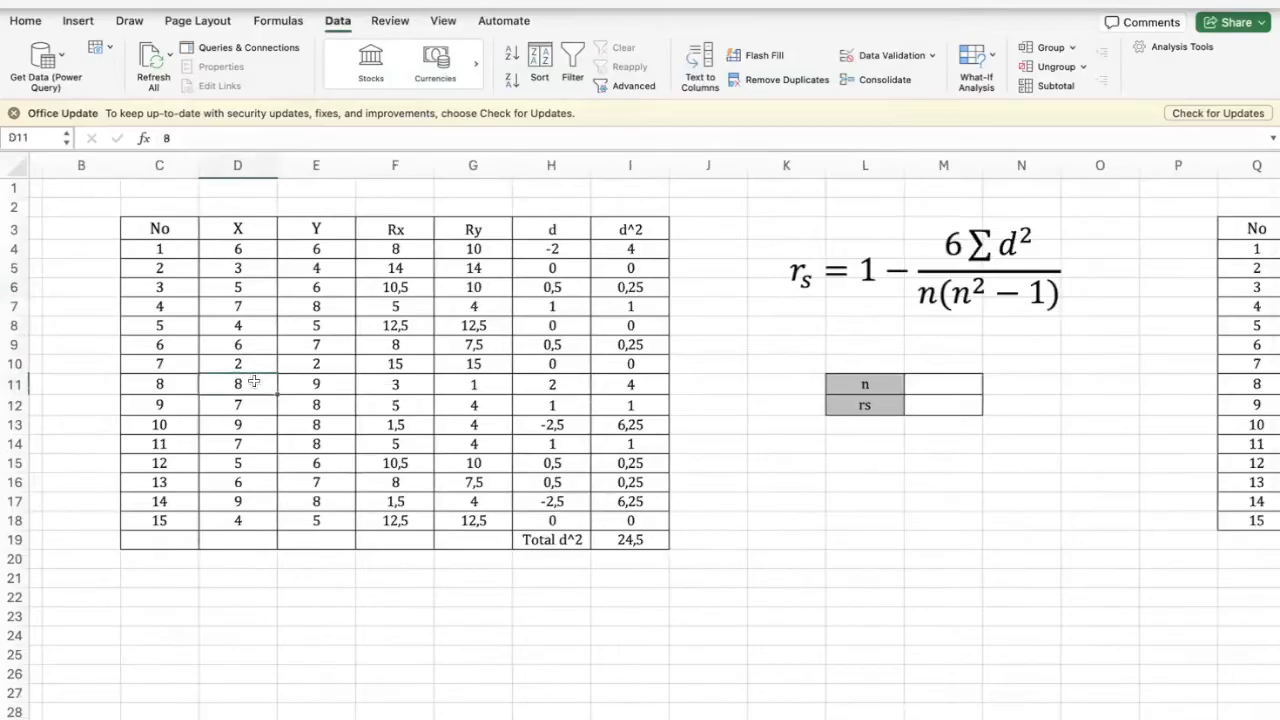
left_click(303, 383)
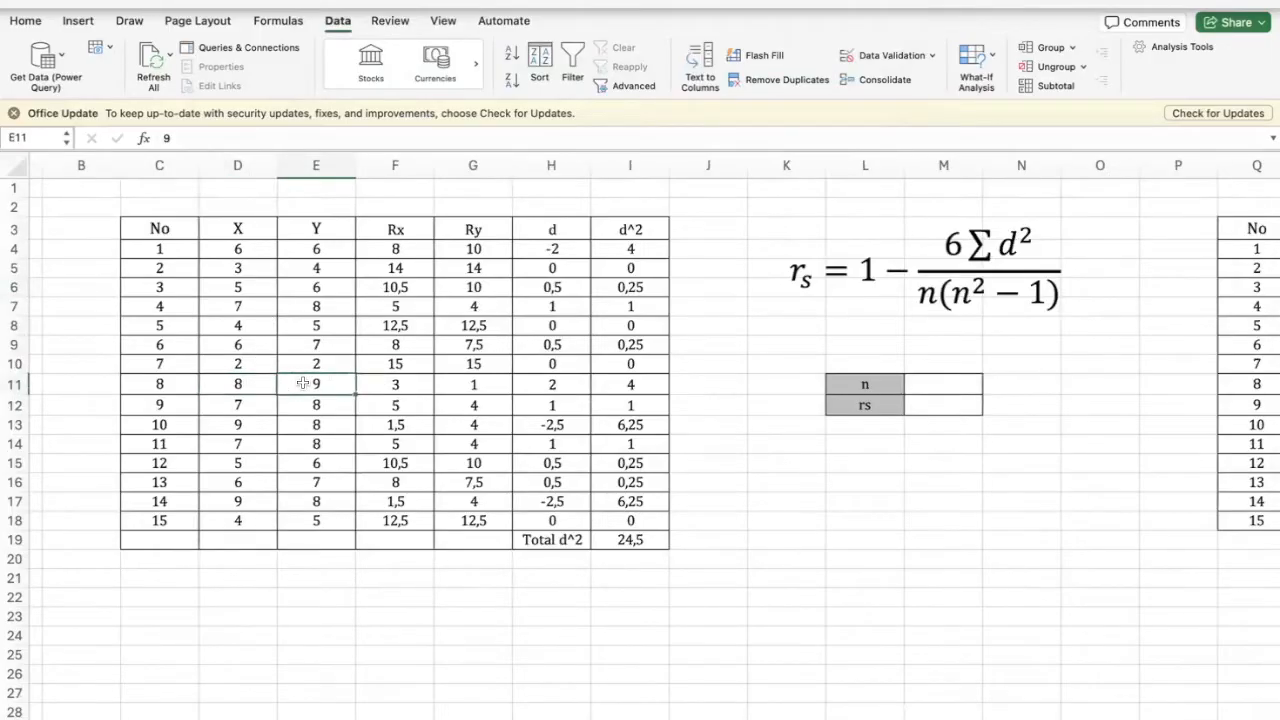
left_click(391, 384)
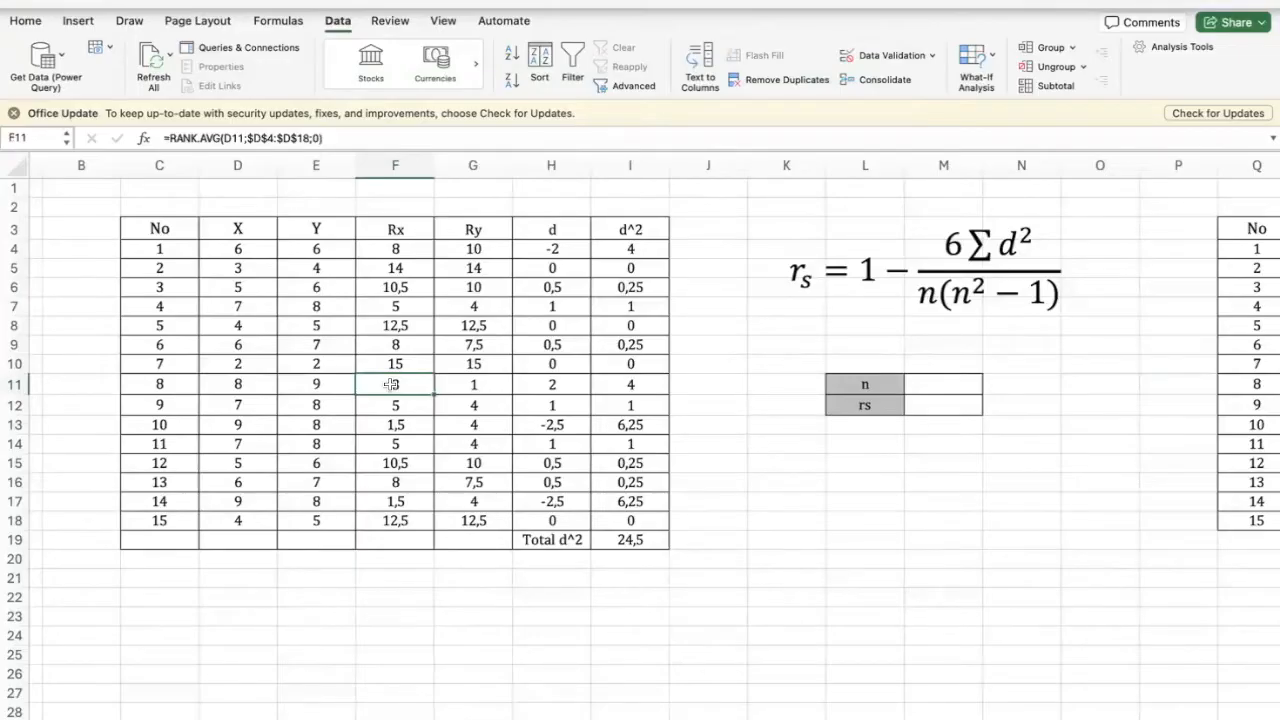
scroll(391, 384, "right", 4)
scroll(390, 384, "right", 1)
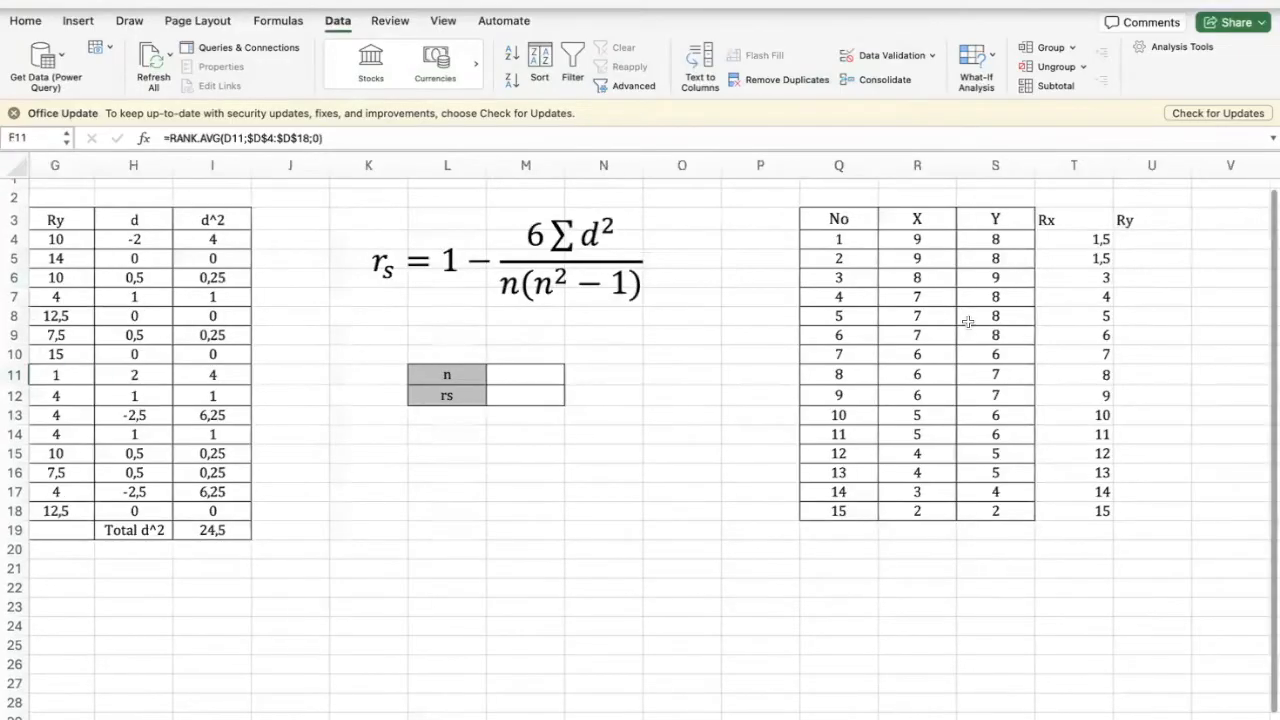
- Compare the Rx ranks of the tied X values of 7 in rows 7, 12 and 14 of the original table with the sorted table
left_click(1089, 305)
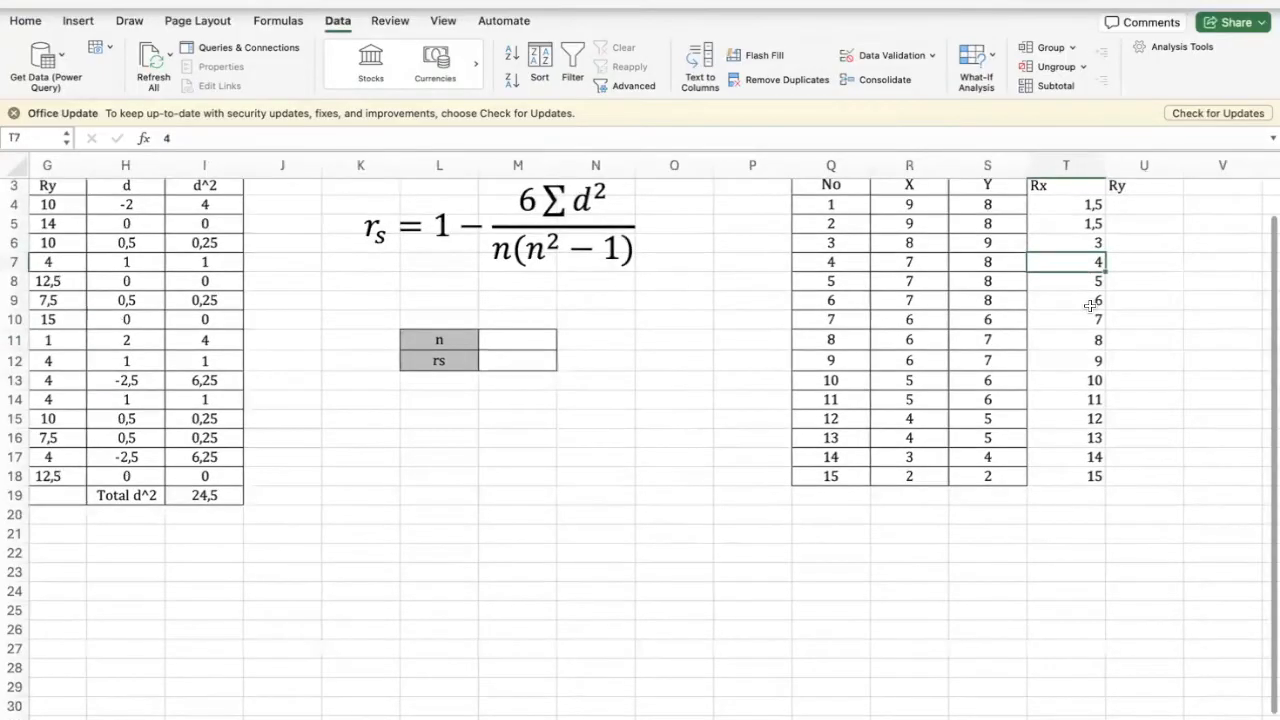
scroll(1089, 305, "left", 6)
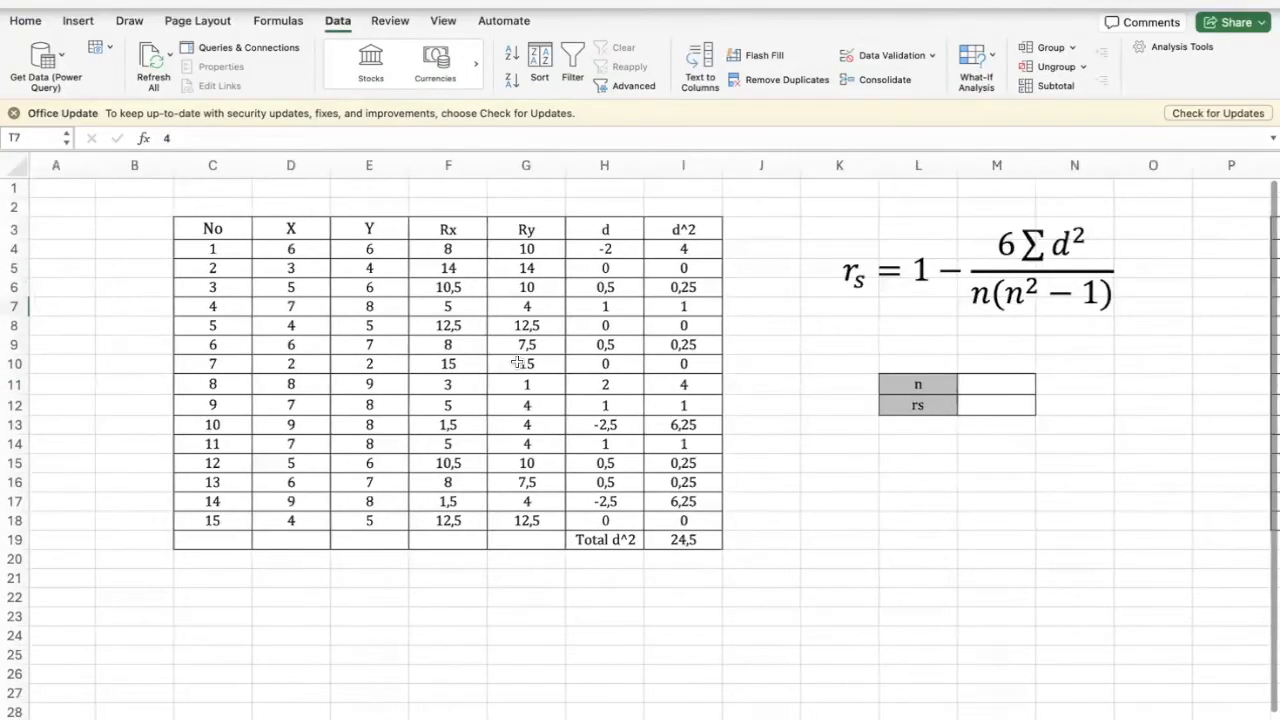
scroll(1020, 411, "right", 7)
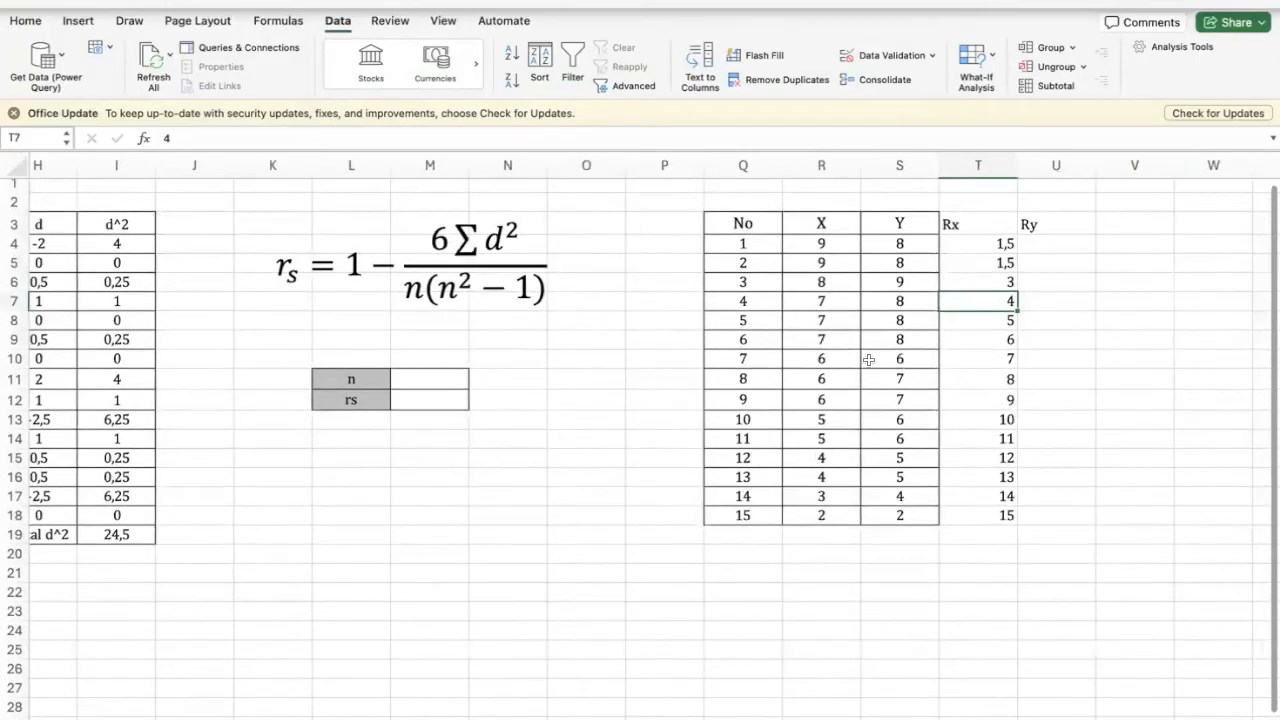
left_click(840, 312)
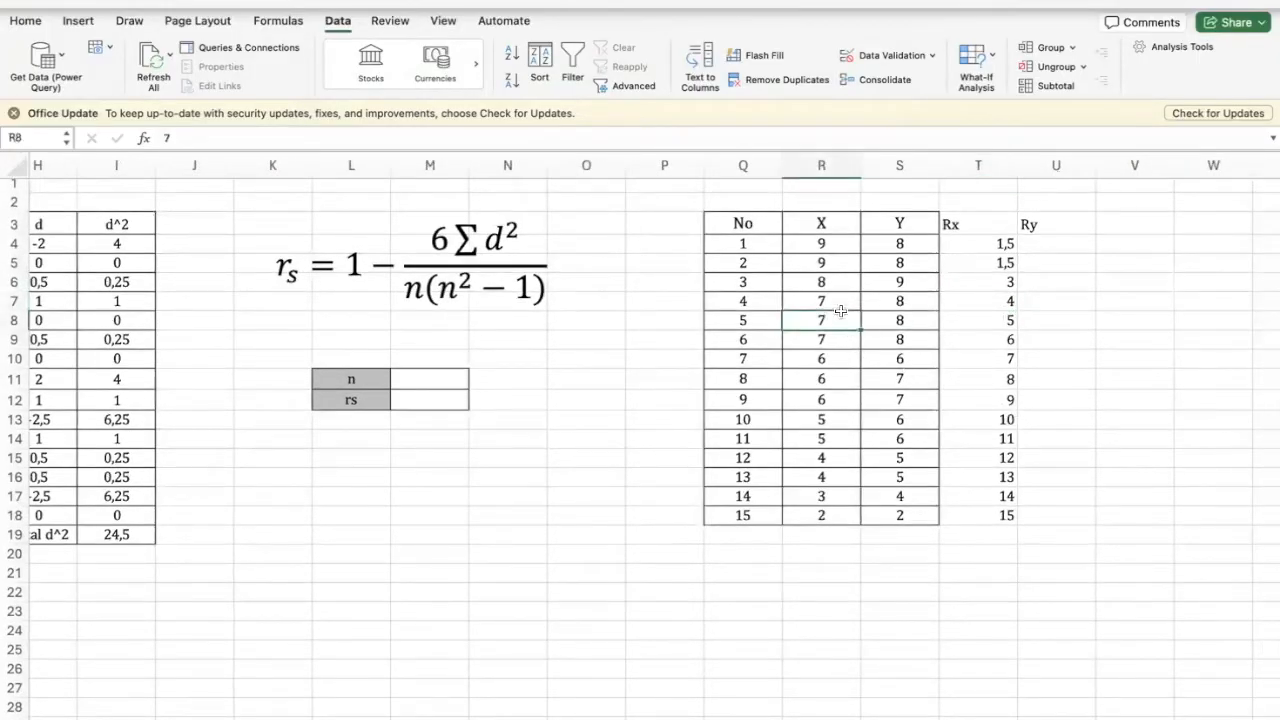
scroll(838, 302, "left", 3)
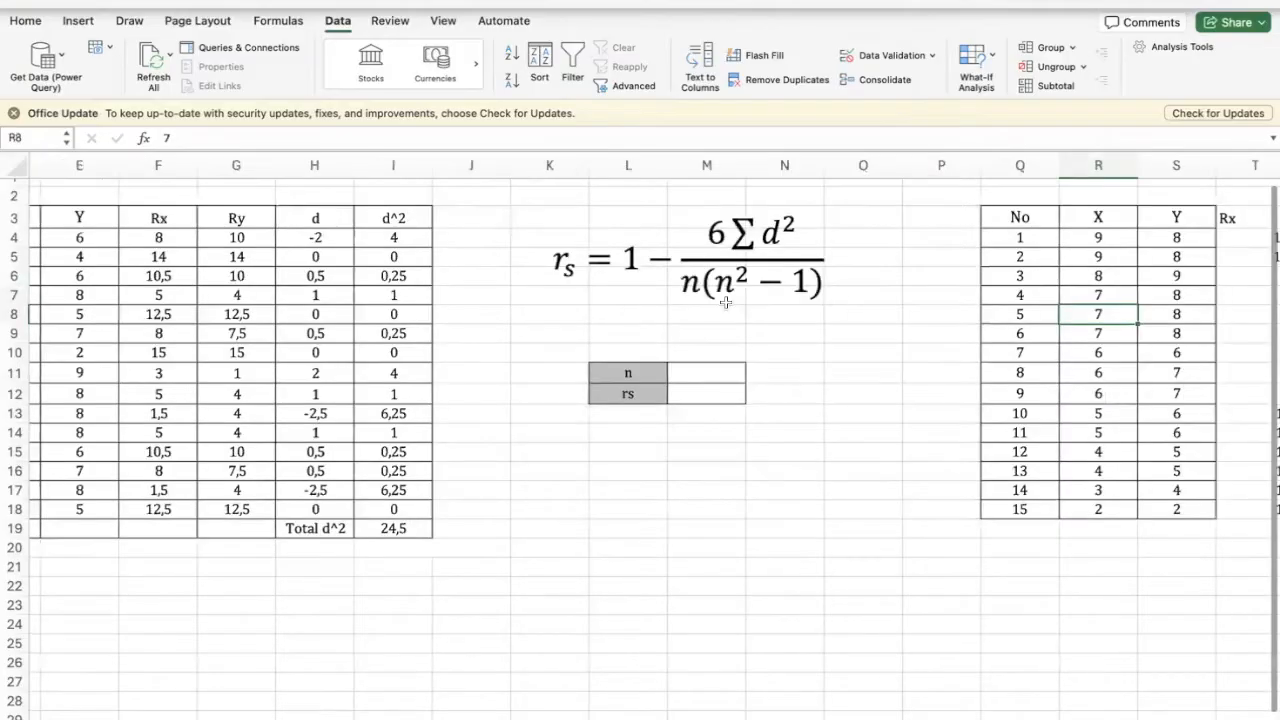
scroll(726, 297, "left", 4)
left_click(291, 389)
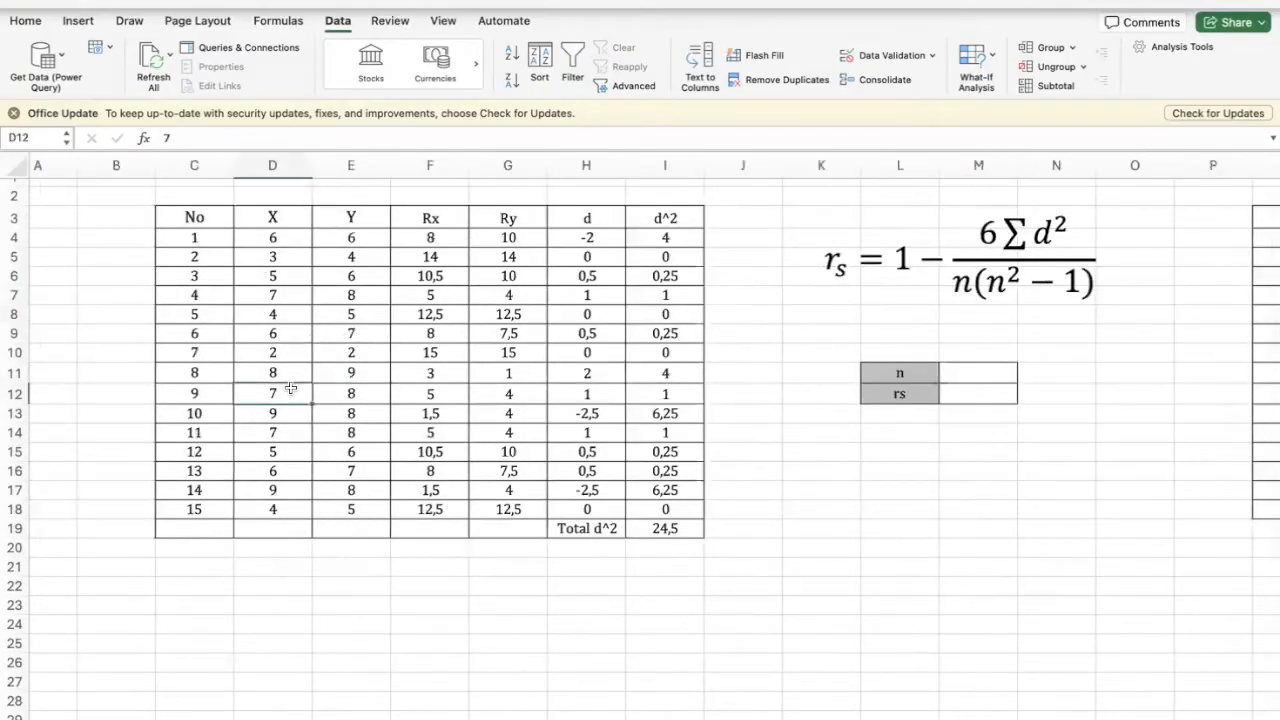
left_click(352, 392)
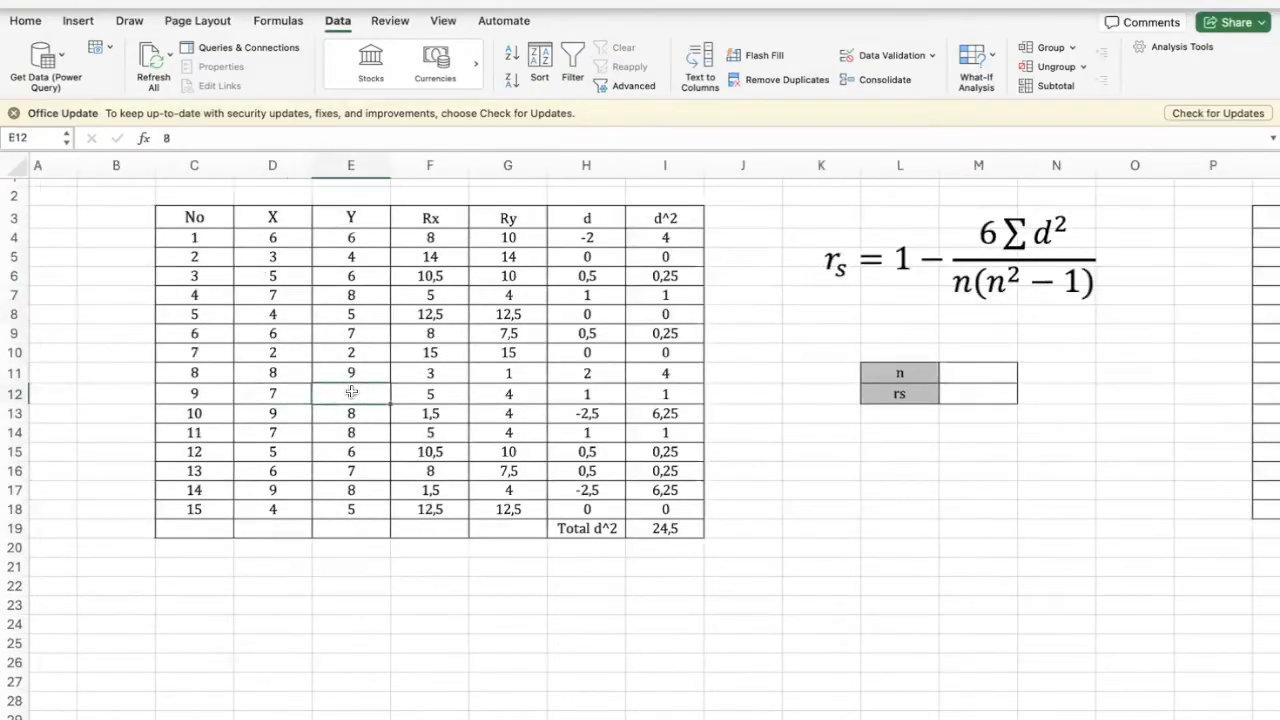
left_click(428, 393)
left_click(433, 295)
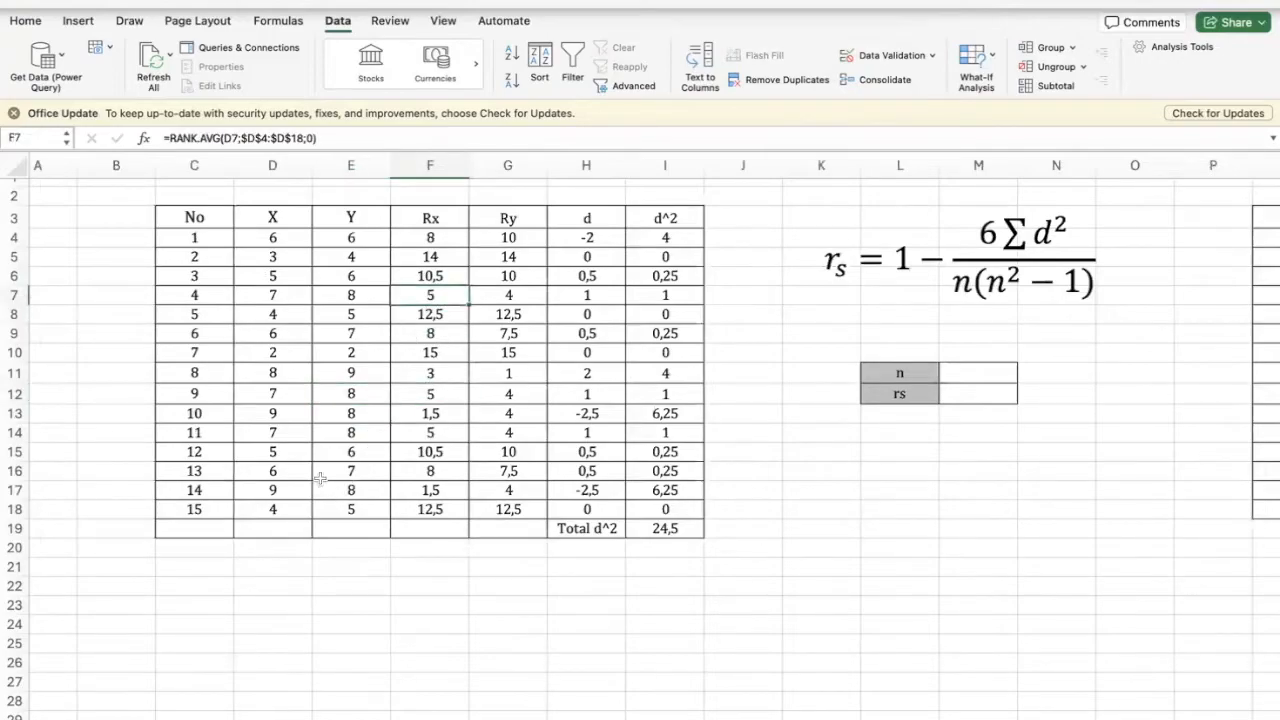
left_click_drag(285, 432, 414, 432)
left_click_drag(302, 389, 430, 392)
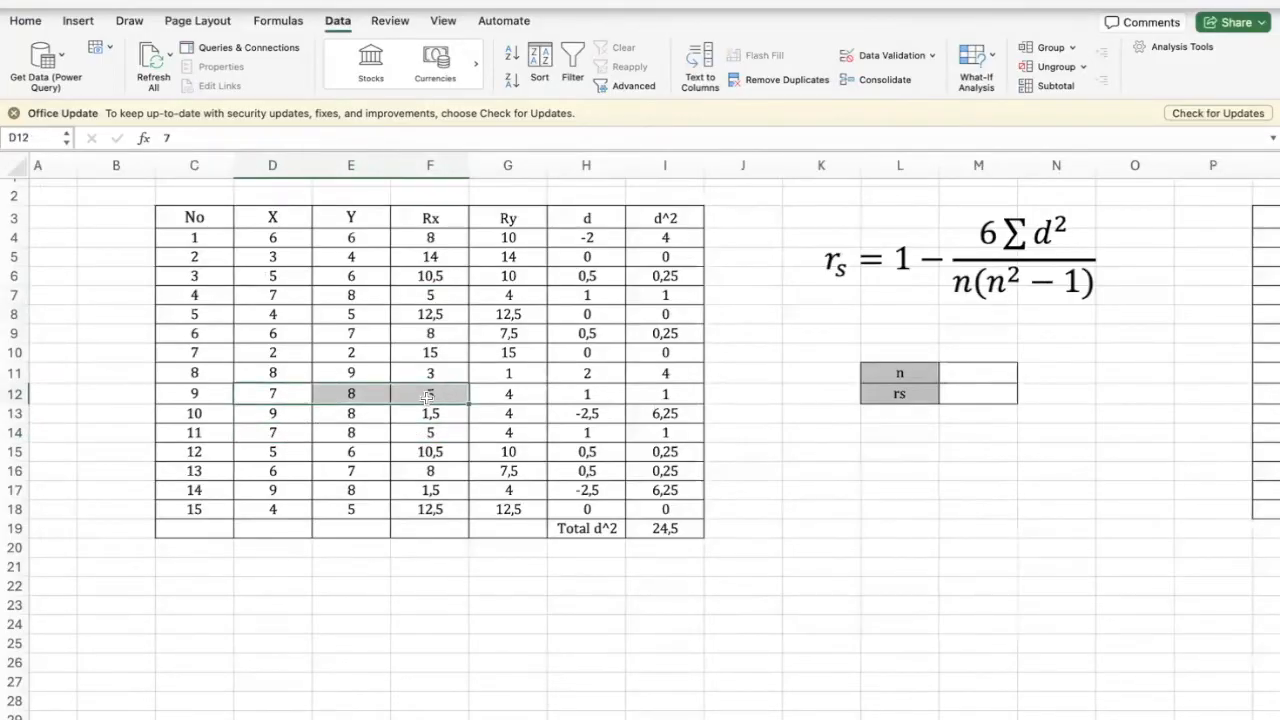
- Examine the sequential Rx ranks in T7:T9 alongside the three tied X values in R7:R9
scroll(510, 389, "right", 10)
scroll(510, 389, "right", 1)
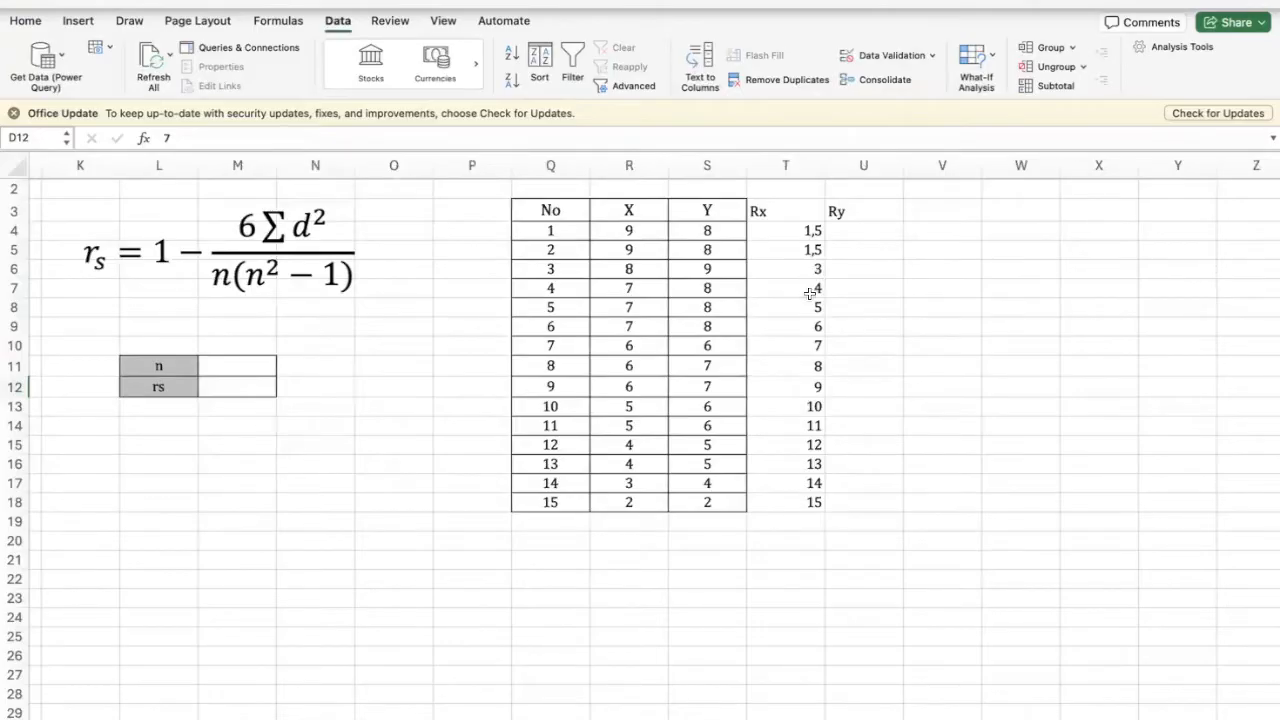
left_click(813, 288)
left_click(813, 307)
left_click(813, 326)
left_click_drag(634, 288, 634, 324)
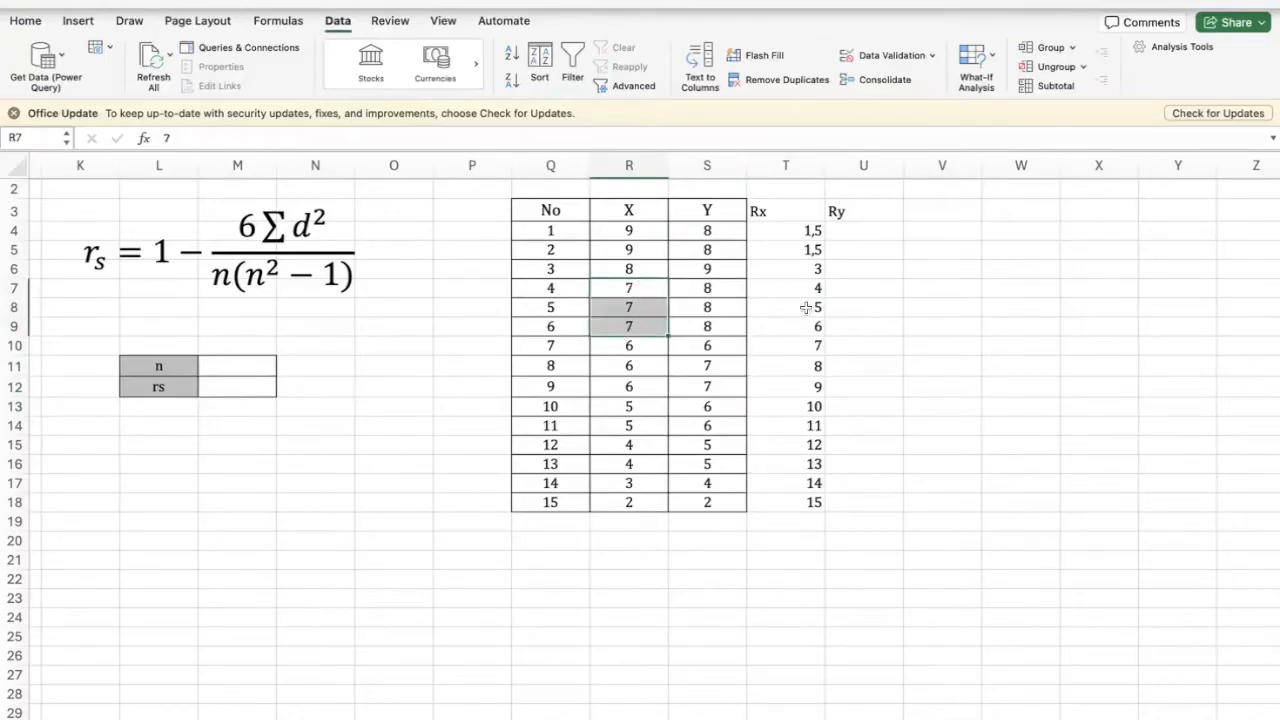
left_click_drag(809, 289, 810, 322)
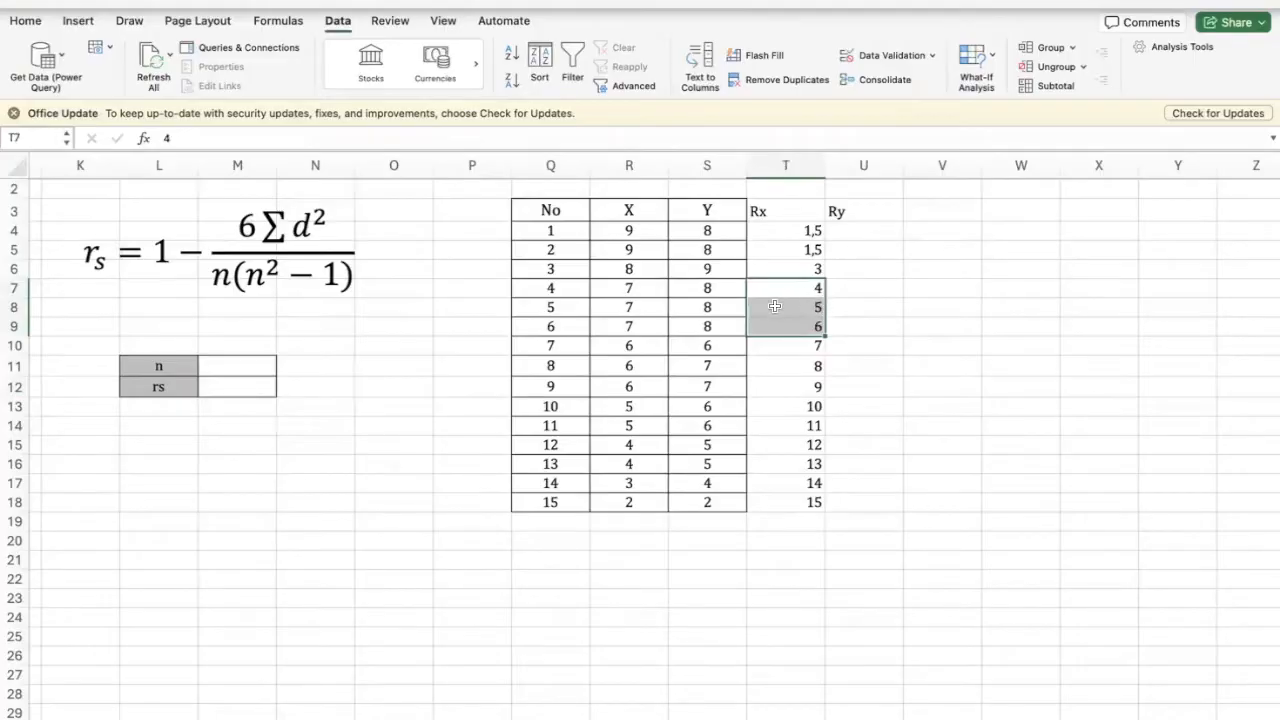
left_click(814, 289)
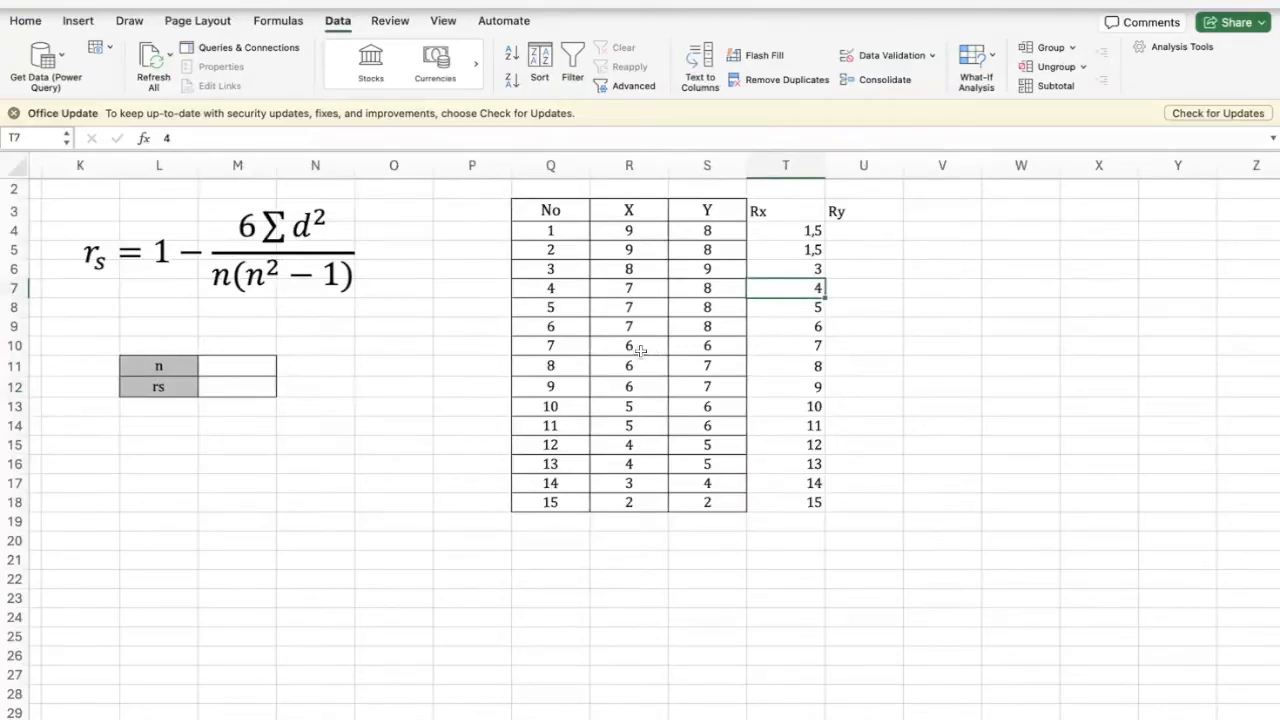
- Replace the Rx ranks in T7 and T9 with the average rank 5 for the tied X values of 7
scroll(640, 348, "left", 10)
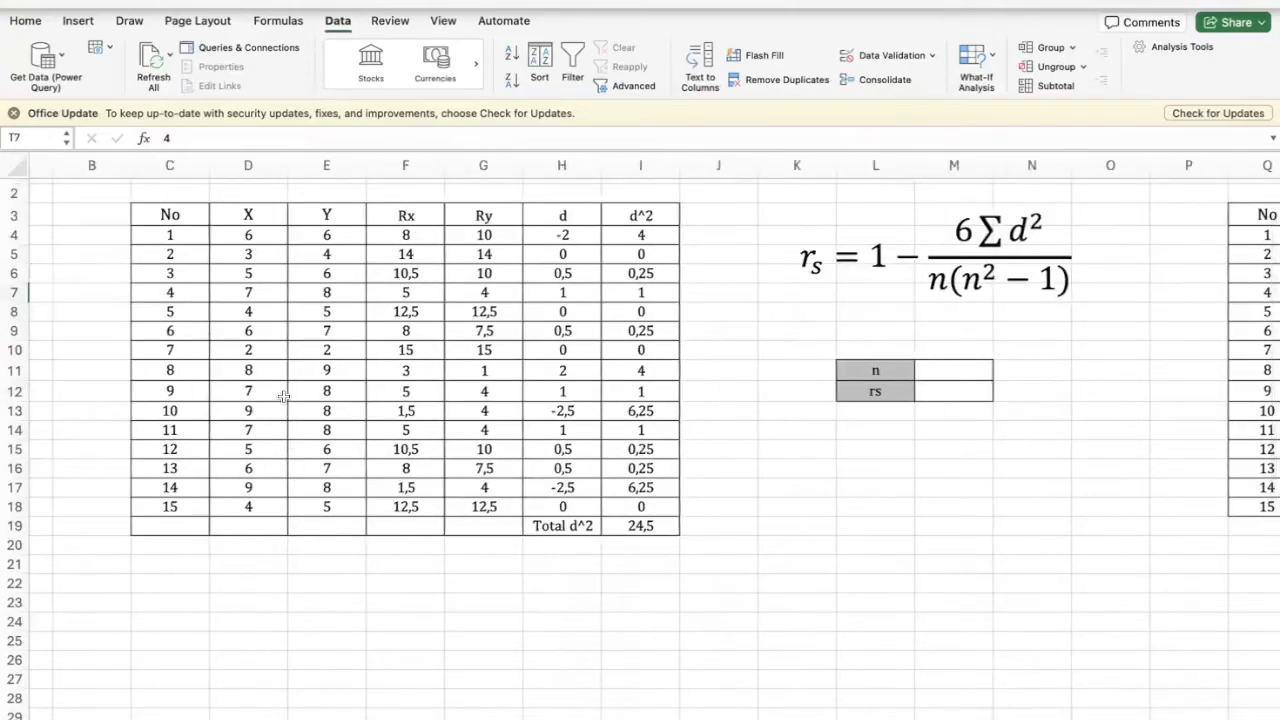
left_click(426, 231)
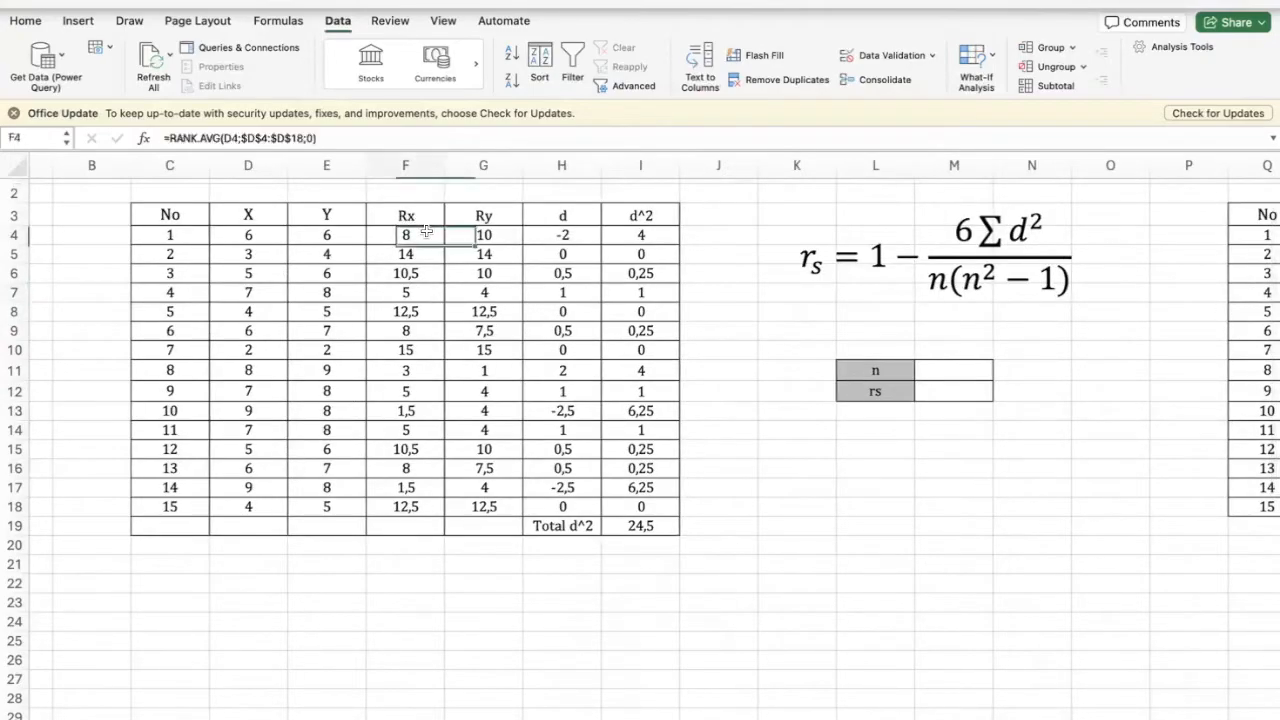
scroll(903, 389, "right", 8)
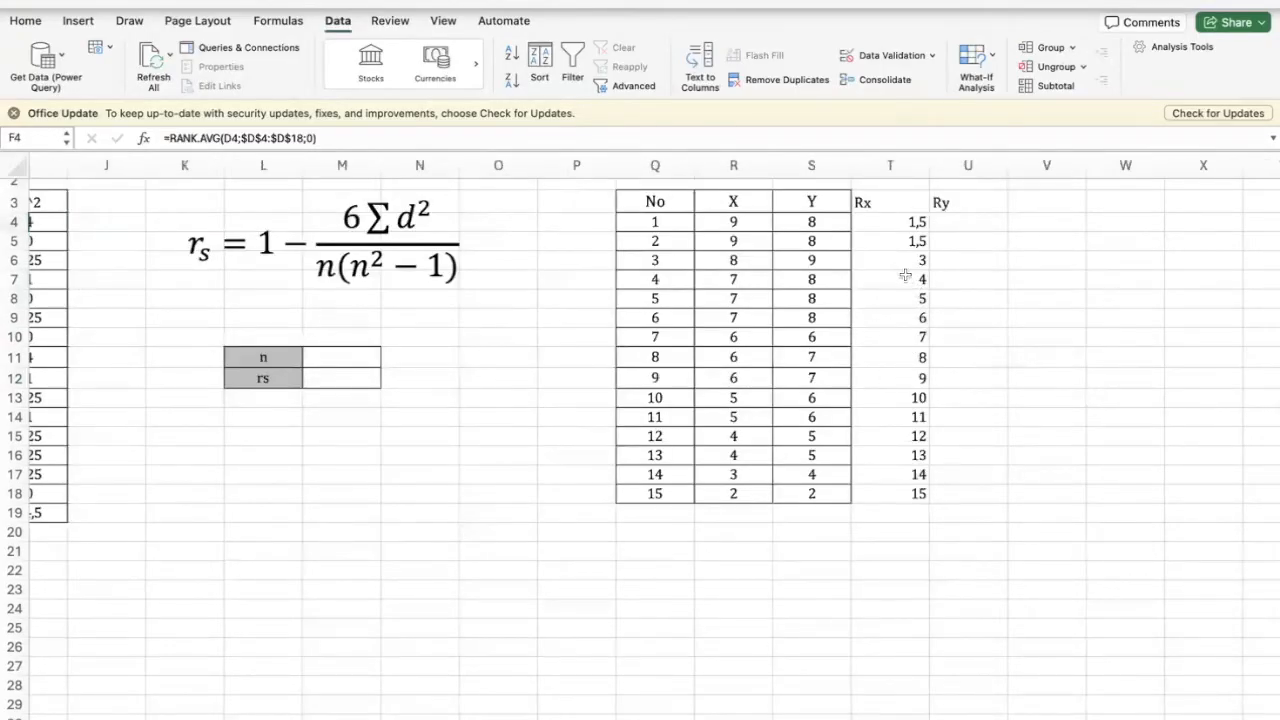
left_click(905, 275)
type("5")
key("Return")
key("Return")
type("5")
- Go through the manual Rx ranks in column T from T5 down to T10
left_click(907, 285)
key("Up")
key("Up")
key("Up")
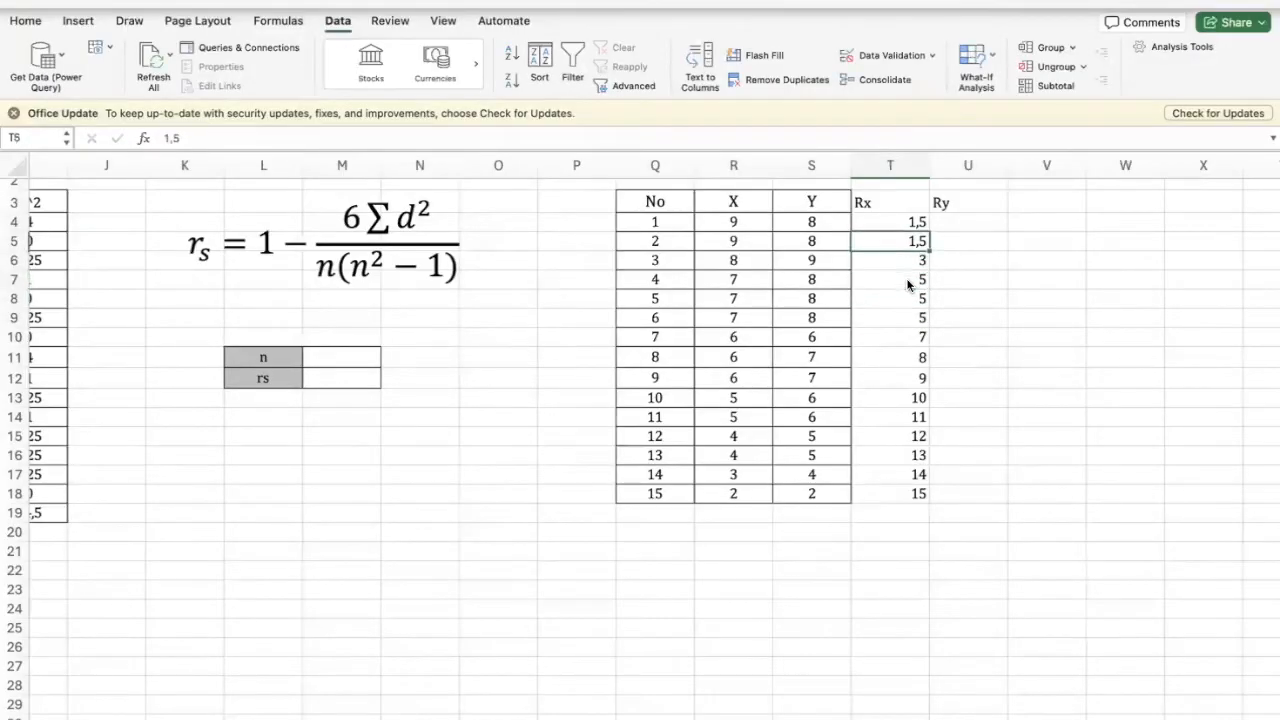
key("Down")
key("Down")
key("Down")
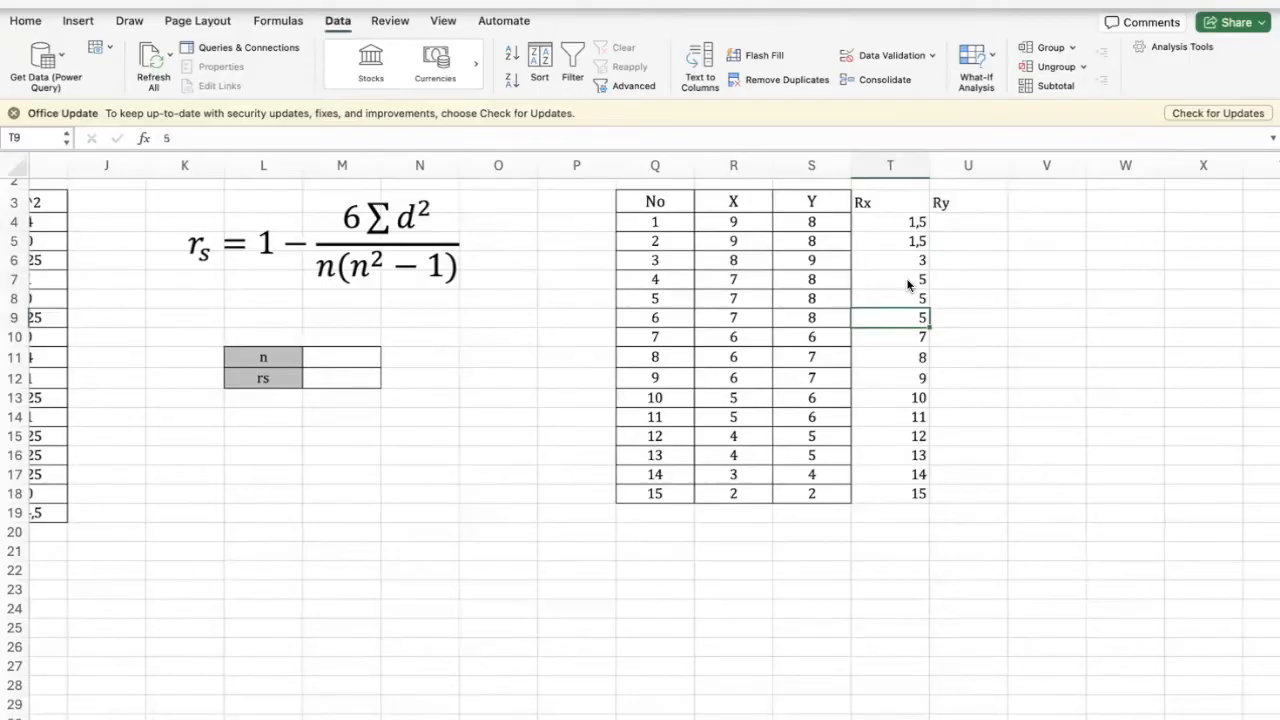
key("Down")
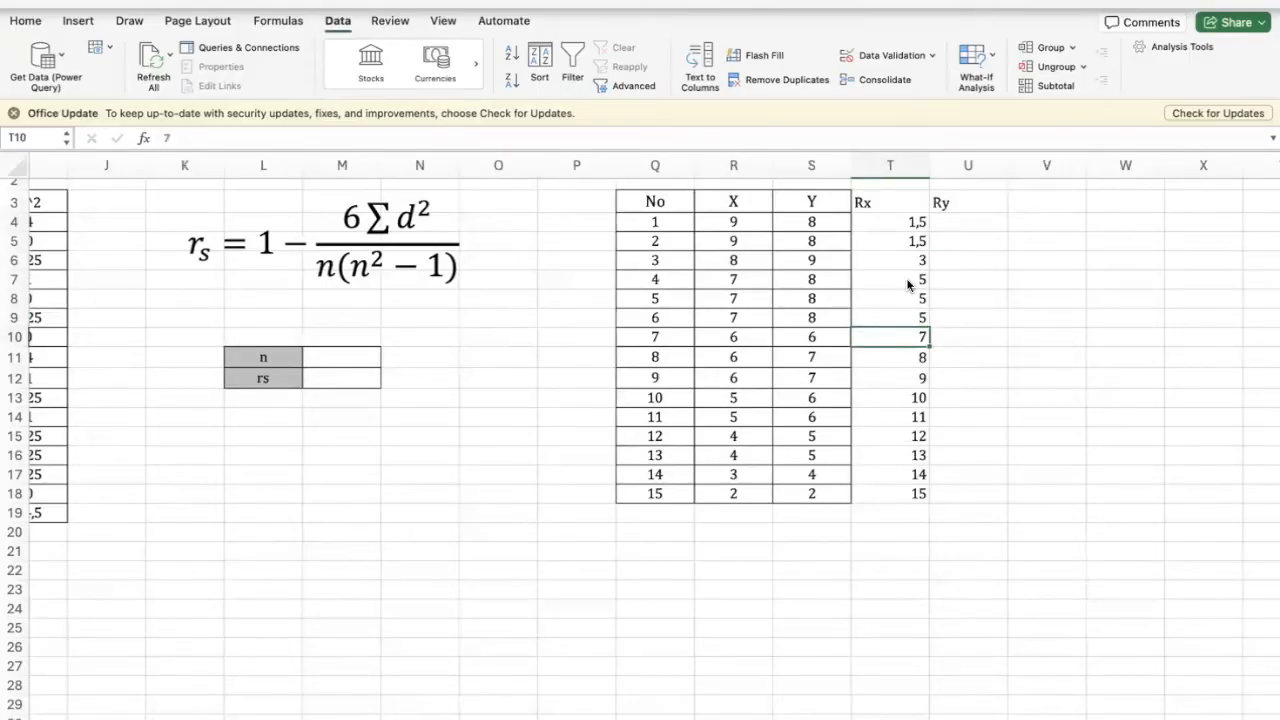
- Look over the empty Ry column from U4 and the first Y value in S4 of the sorted table
key("Left")
key("Up")
key("Up")
key("Right")
key("Up")
key("Up")
key("Up")
key("Right")
key("Up")
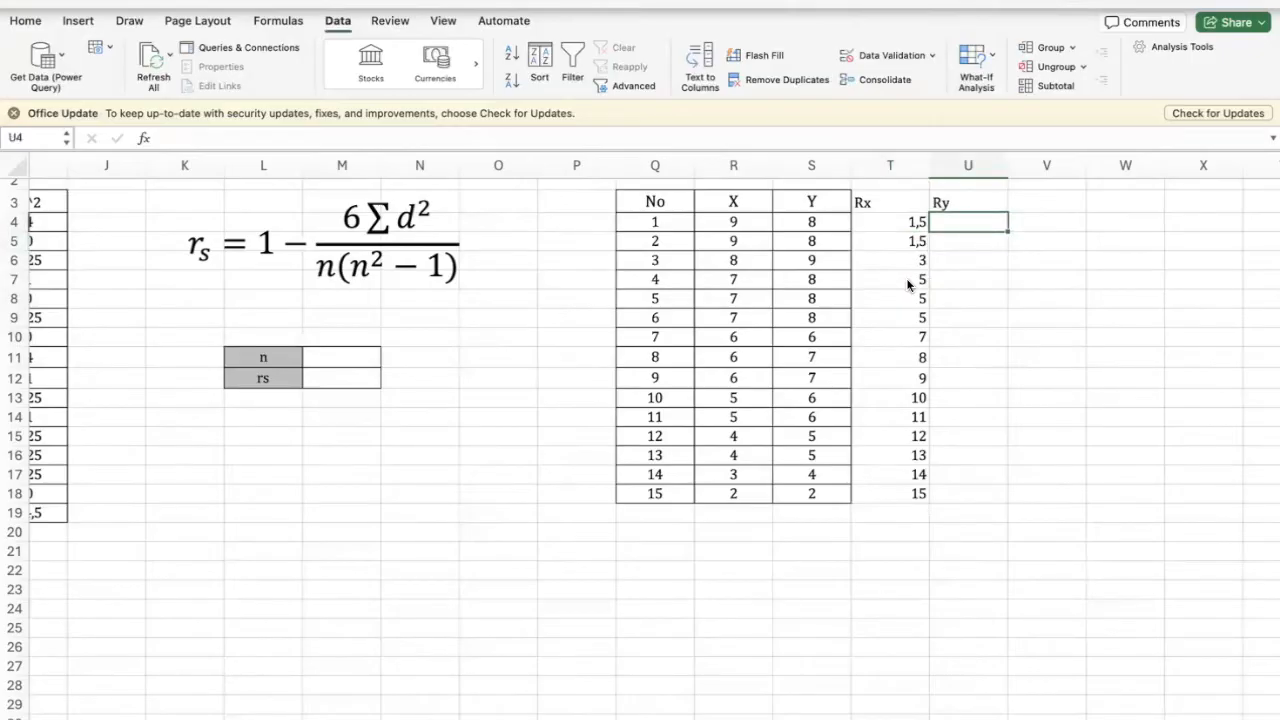
key("Left")
key("Left")
key("Left")
key("Right")
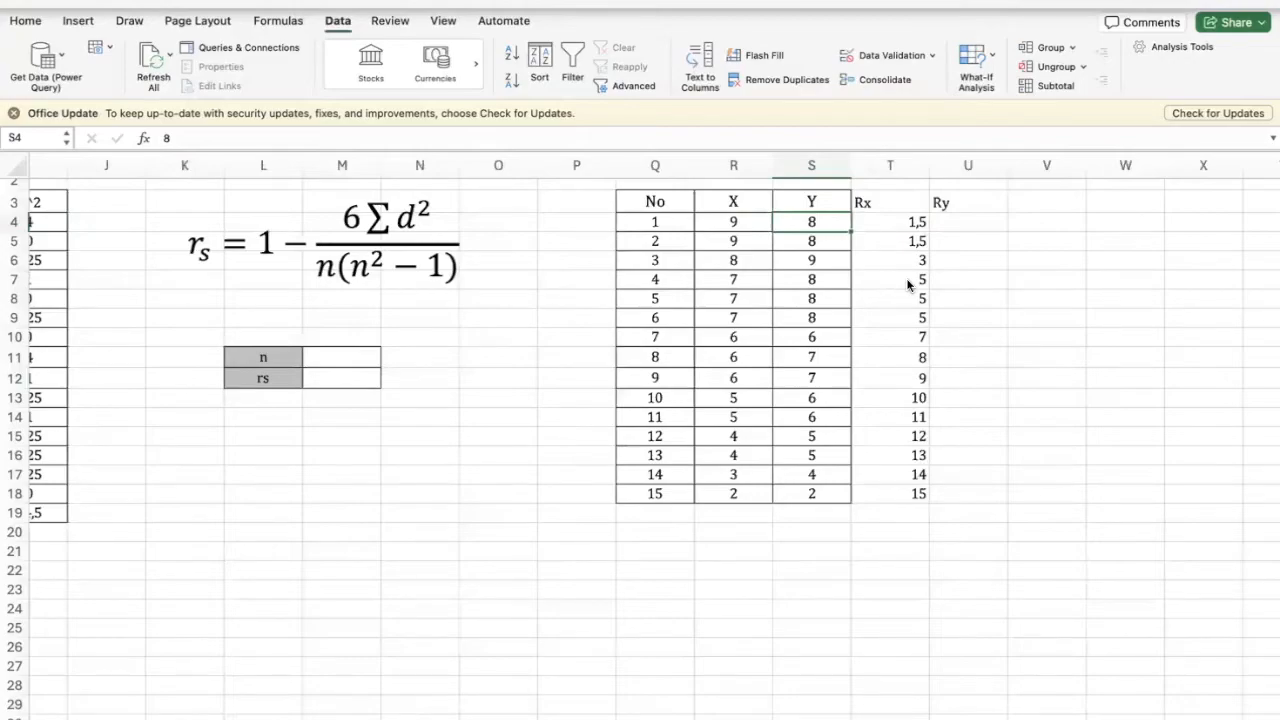
- Review the RANK.AVG formulas in F4, F5 and F18 and the Total d^2 row of the original table
scroll(908, 286, "left", 10)
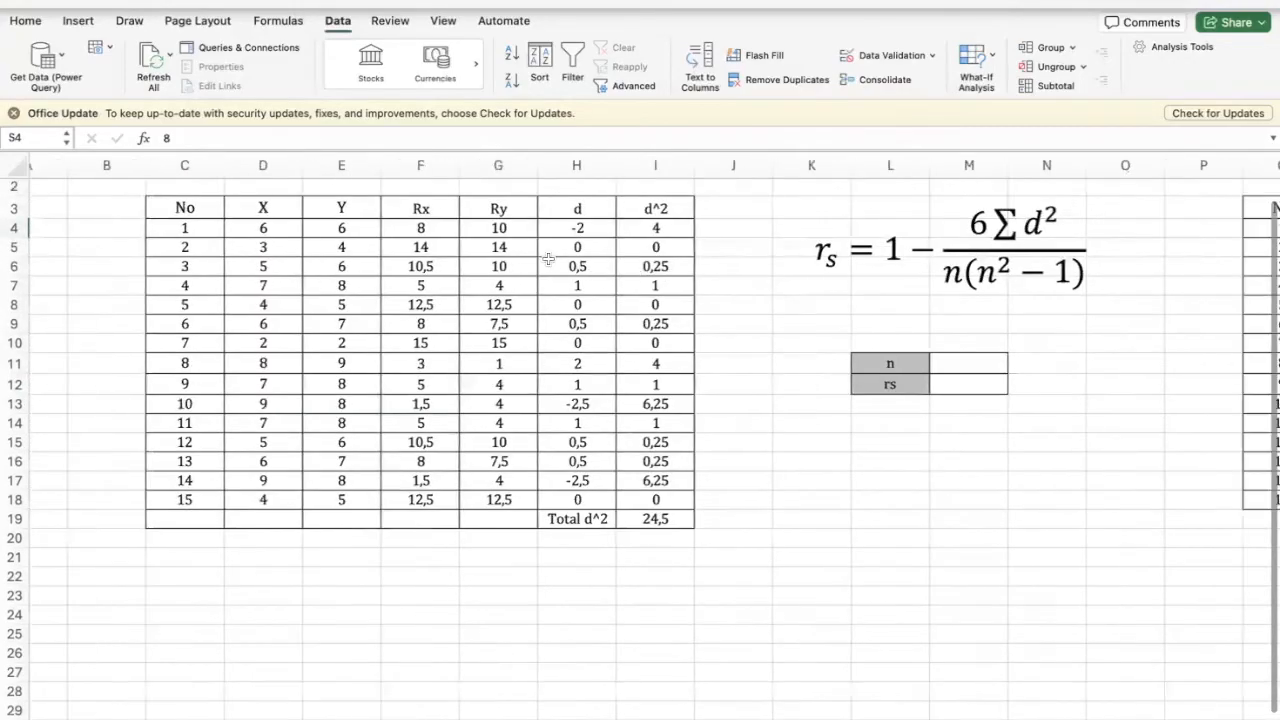
left_click(427, 229)
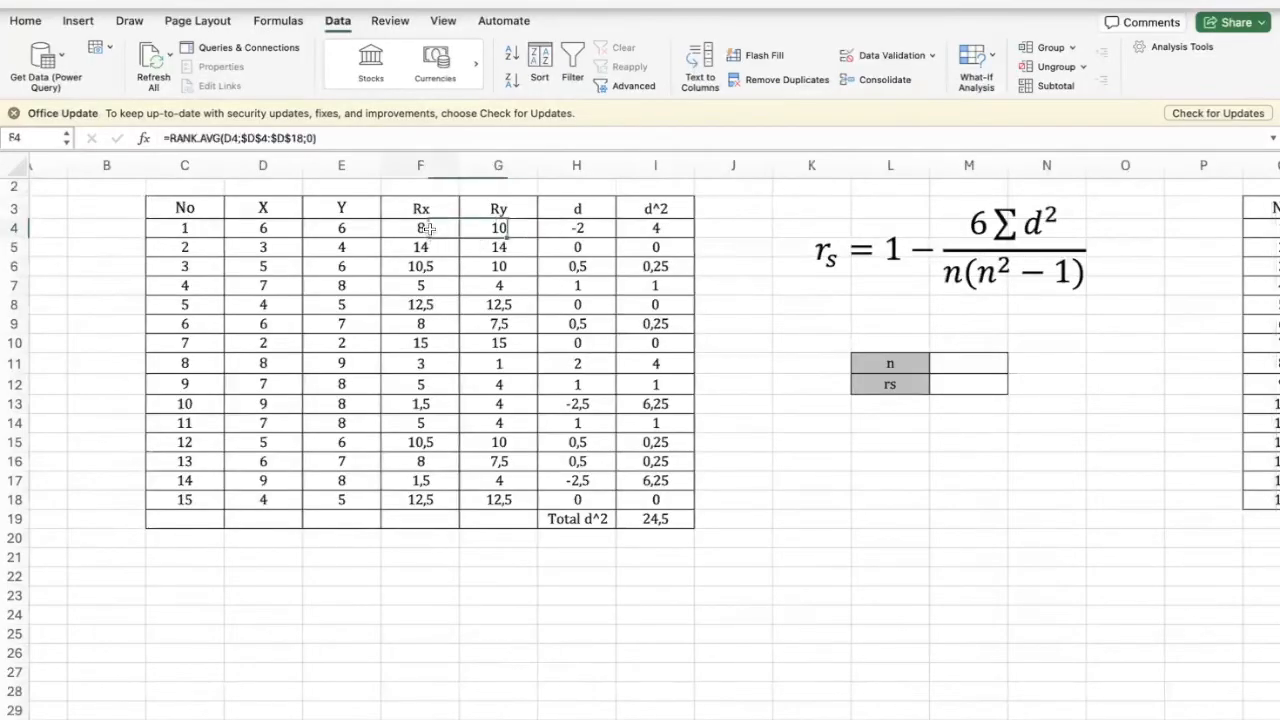
left_click(421, 247)
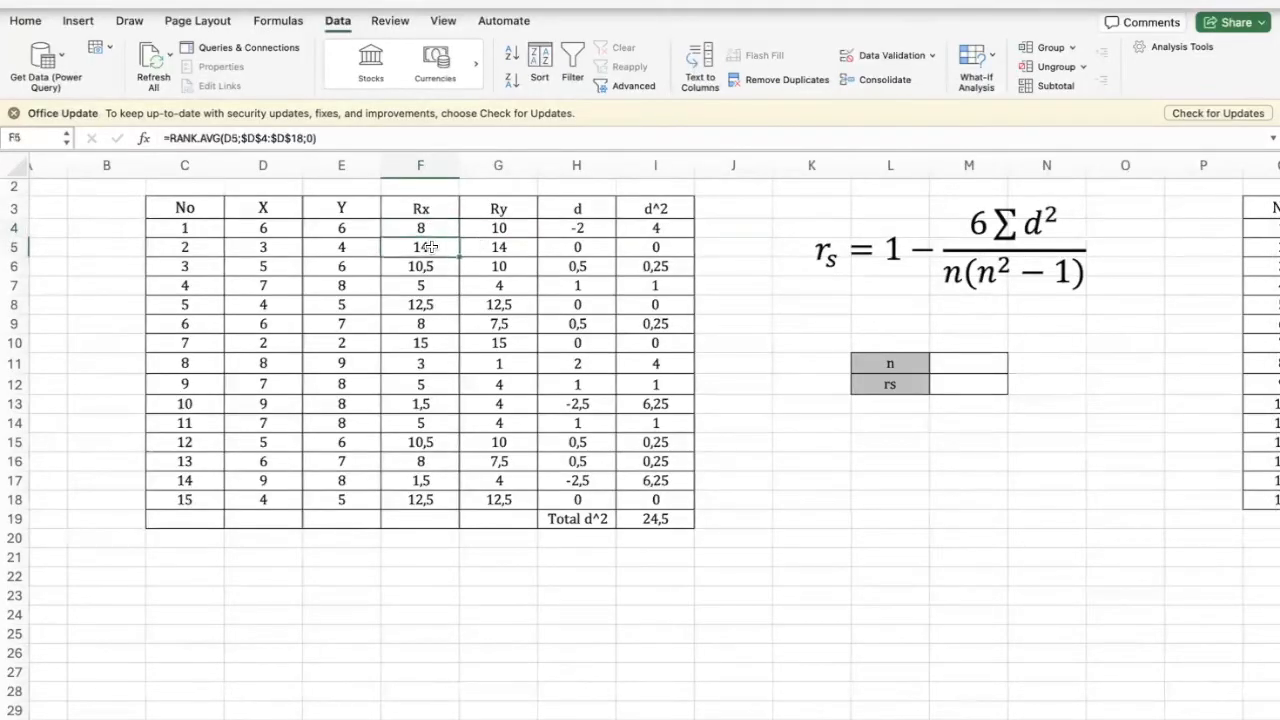
left_click(423, 496)
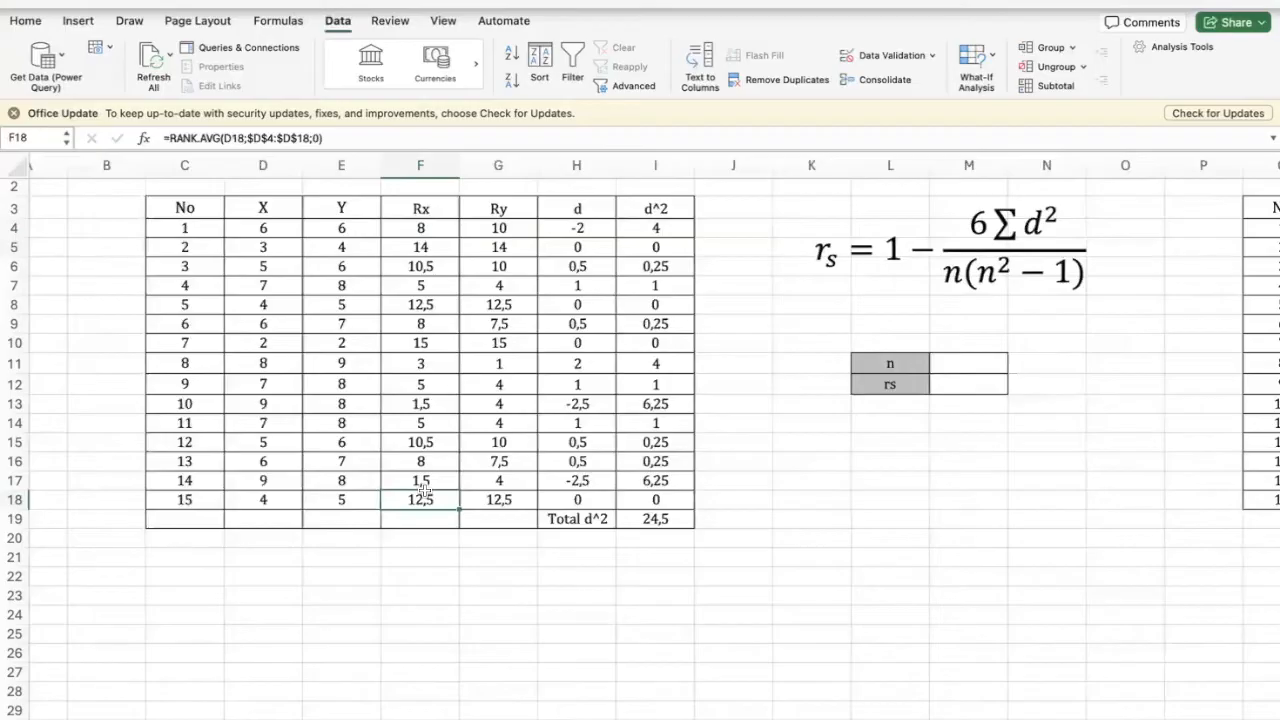
left_click(597, 521)
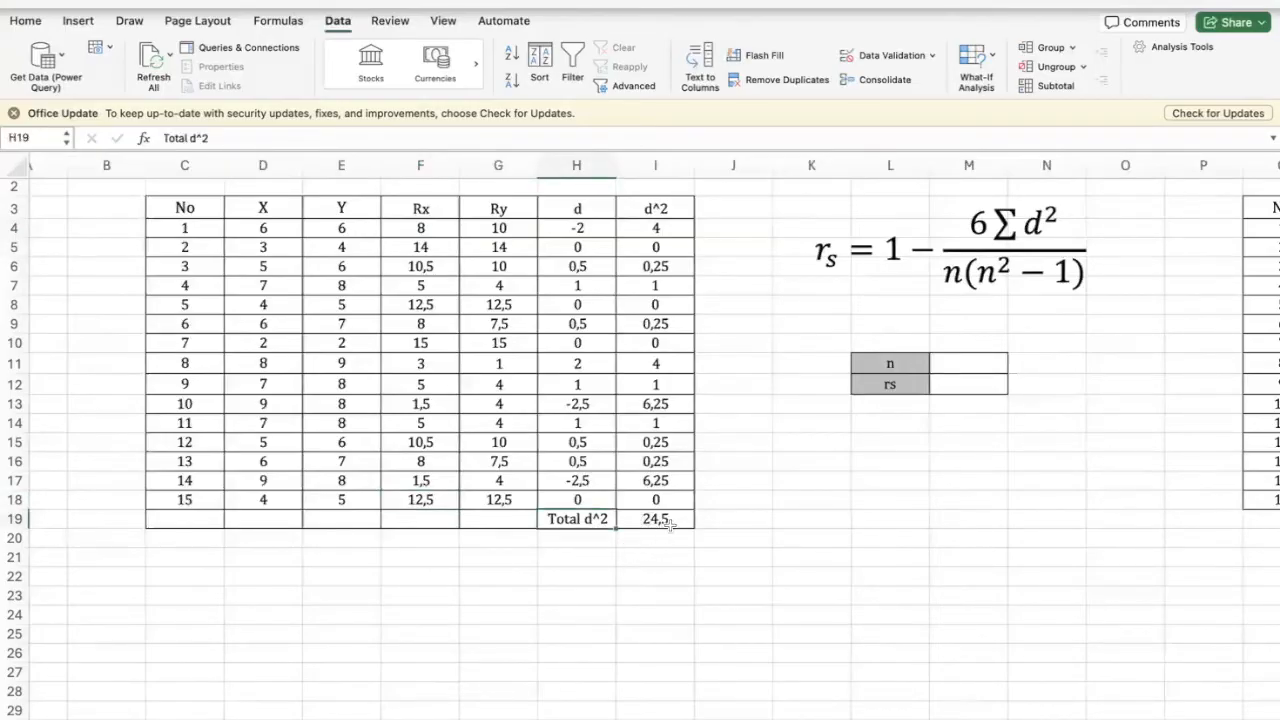
left_click(731, 520)
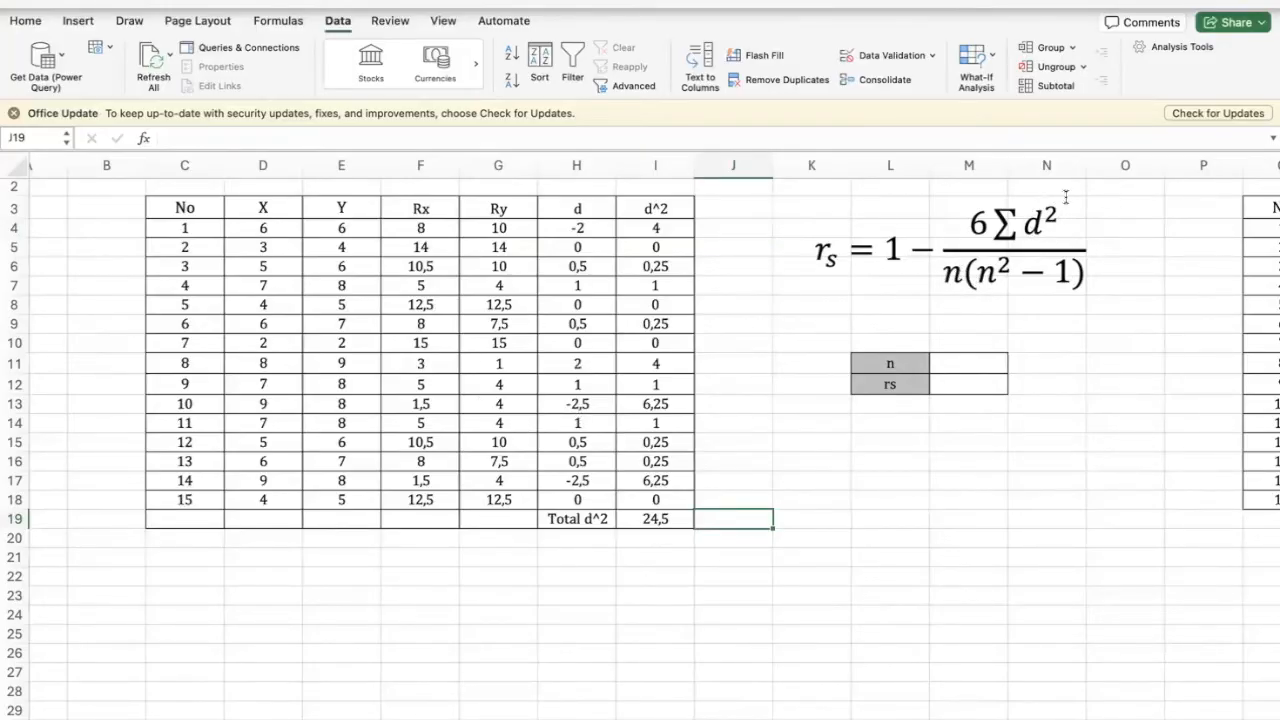
- Enter 15 as the sample size n in M11
left_click(985, 360)
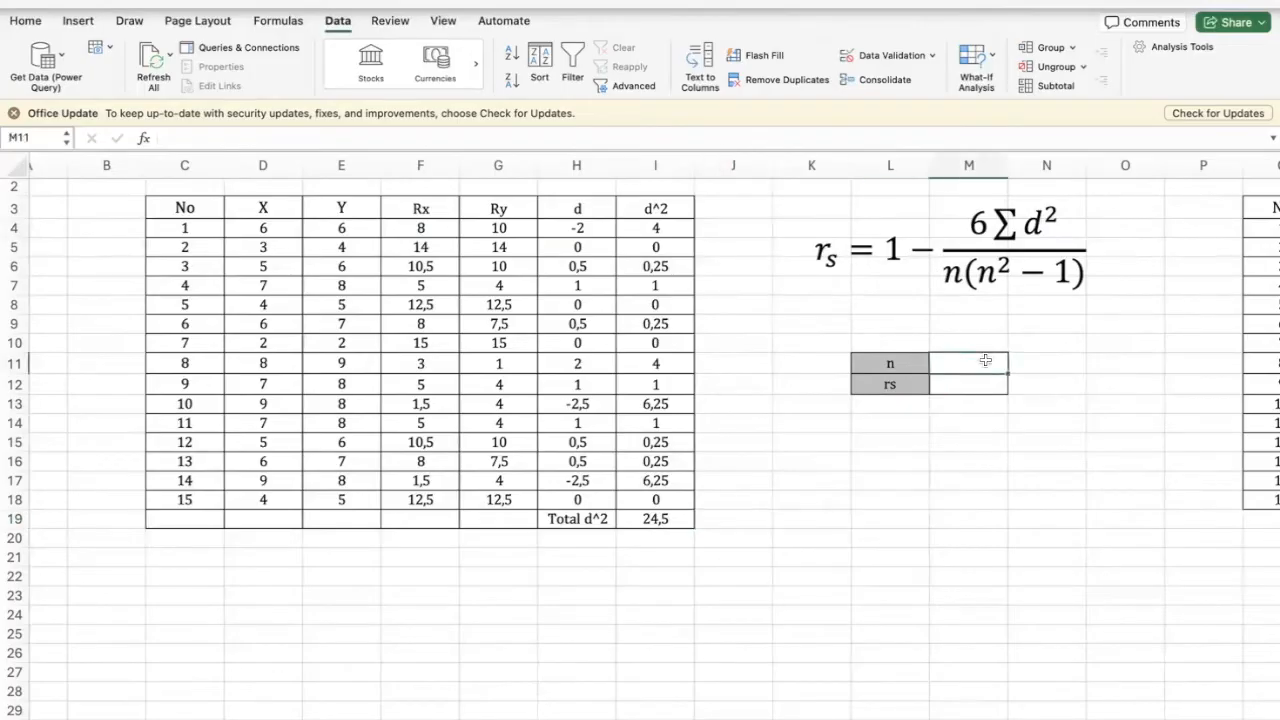
type("15")
key("Return")
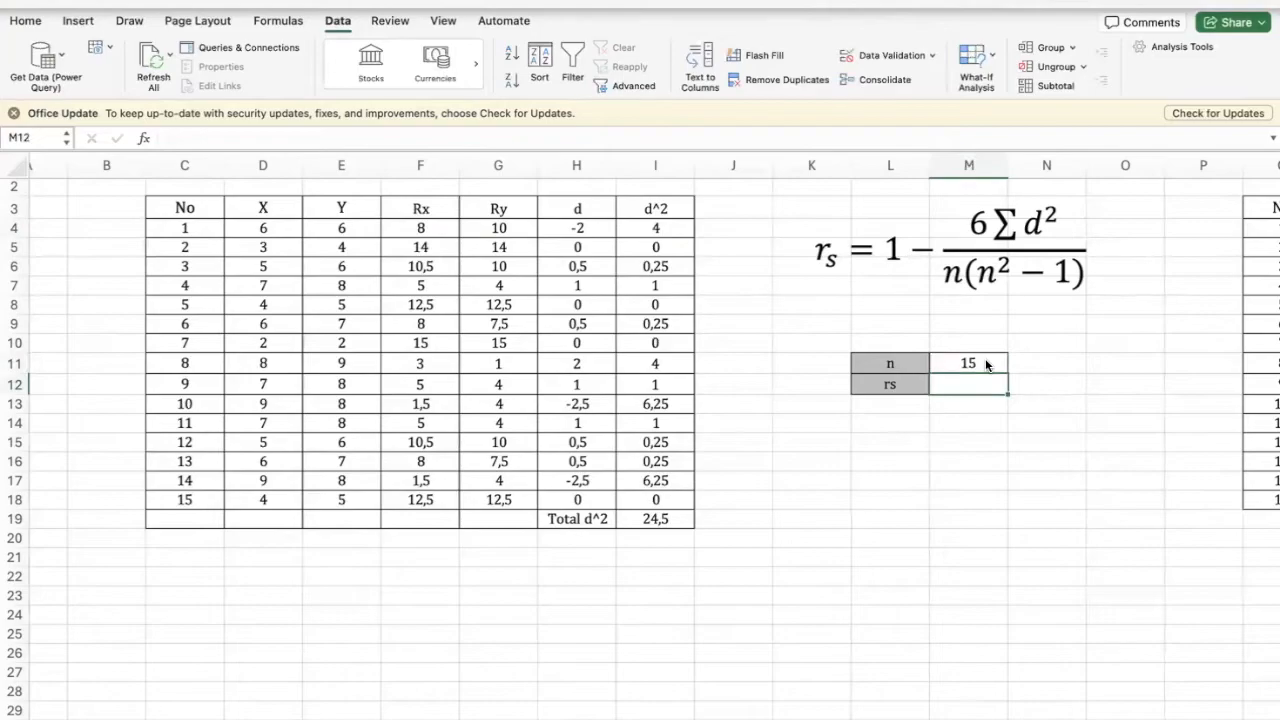
- Calculate rs in M12 with the formula =1-(6*I19)/(M11*(M11^2-1))
type("=")
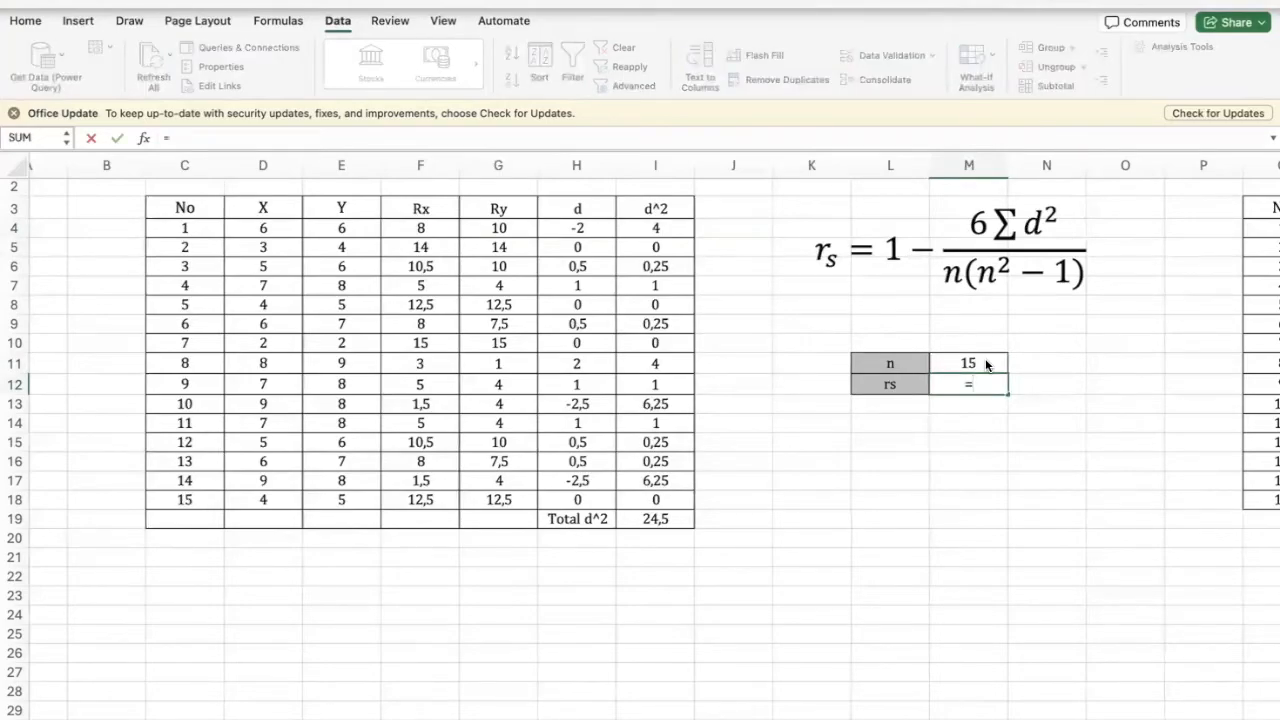
type("1-(6*")
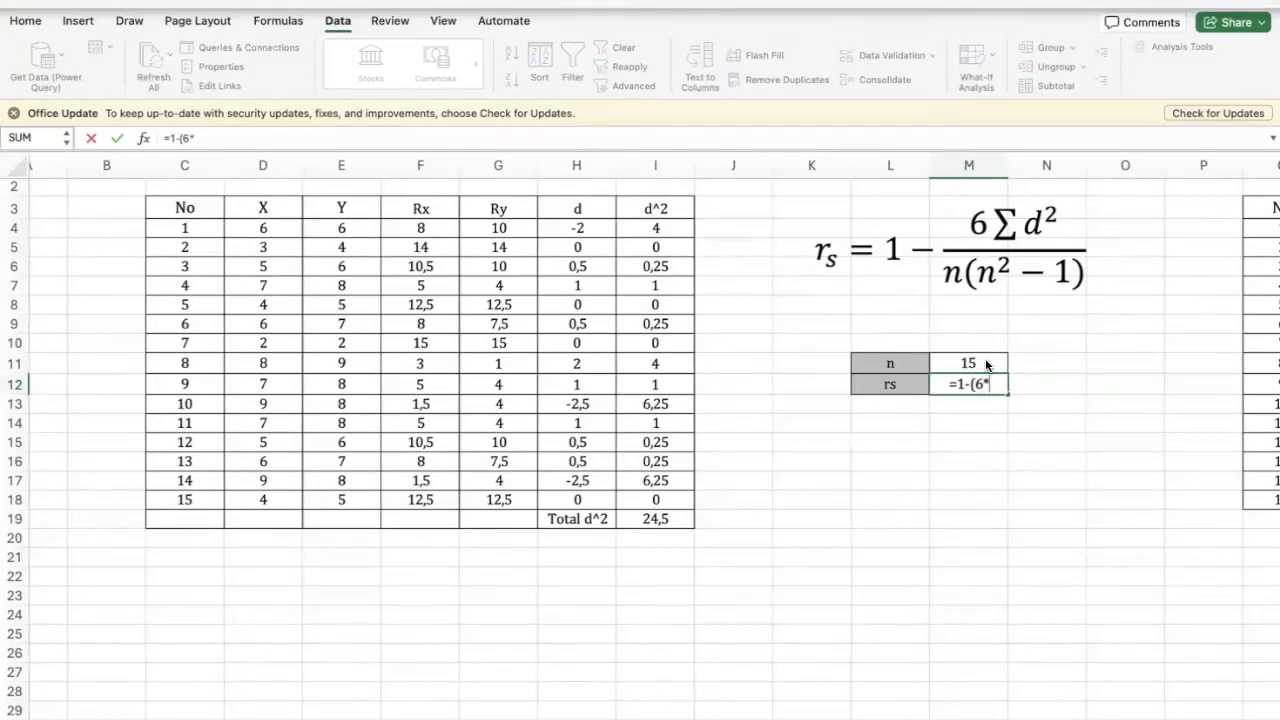
left_click(672, 518)
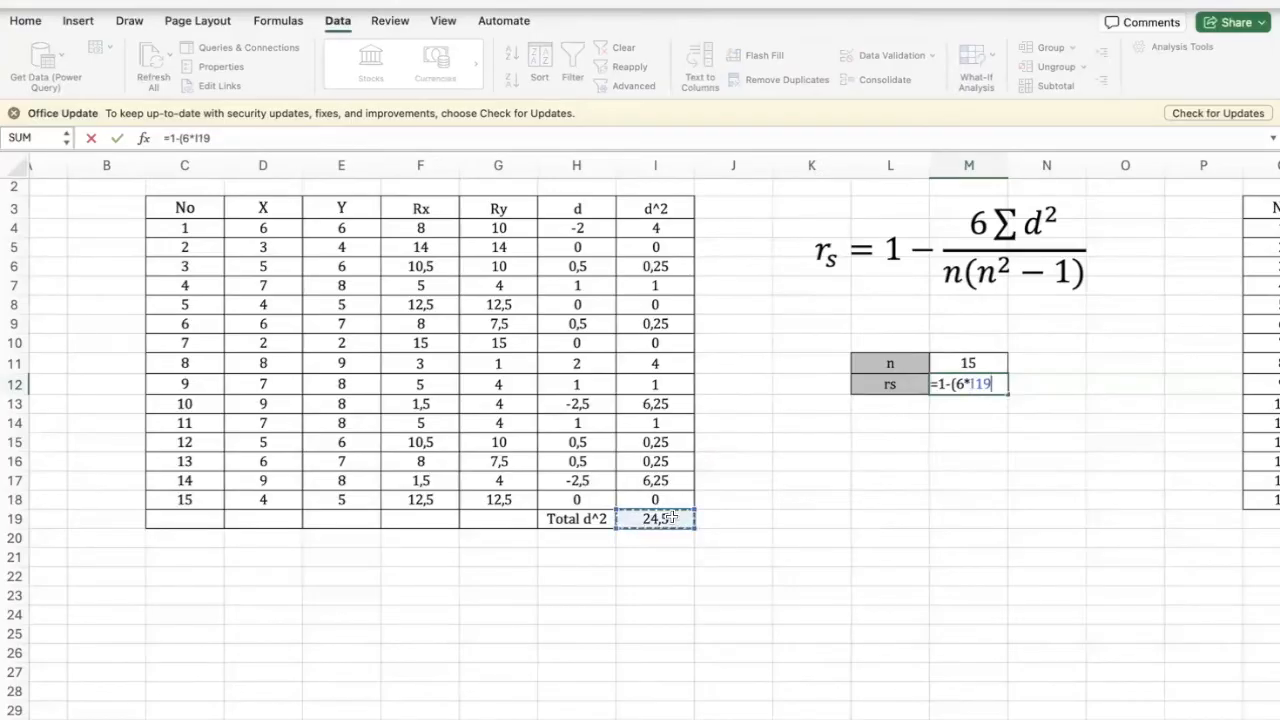
type(")/(")
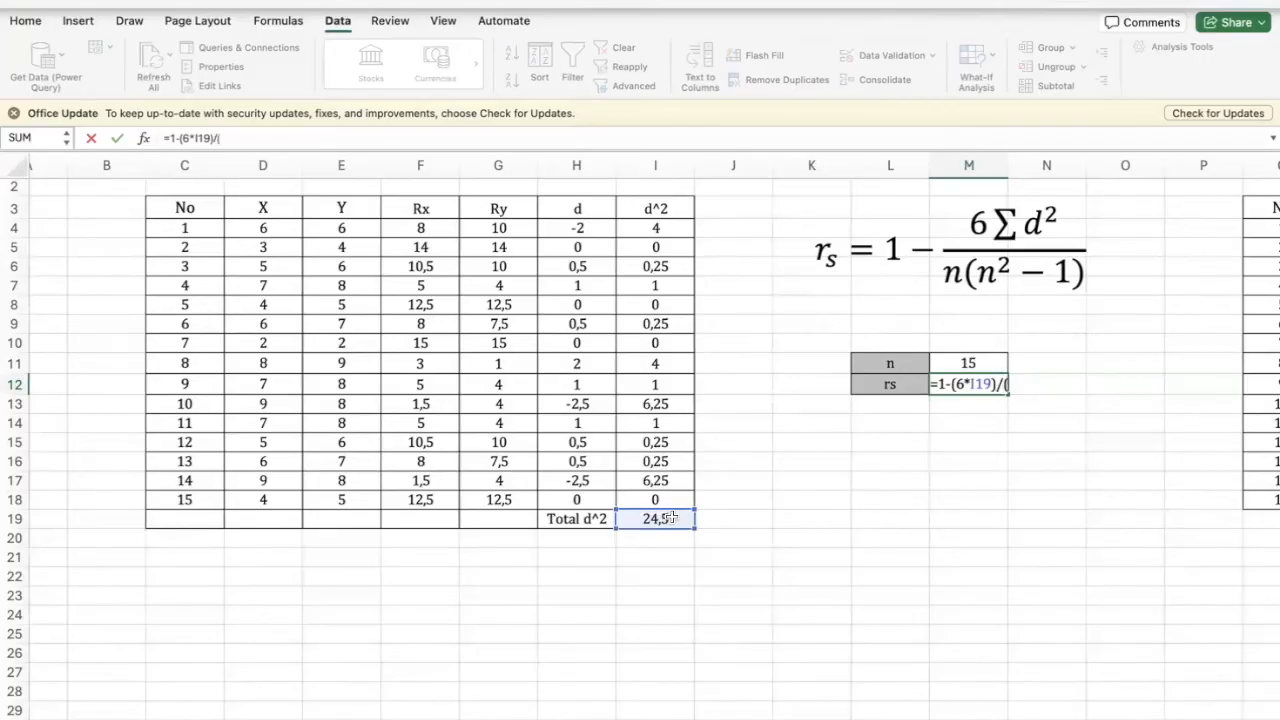
left_click(970, 363)
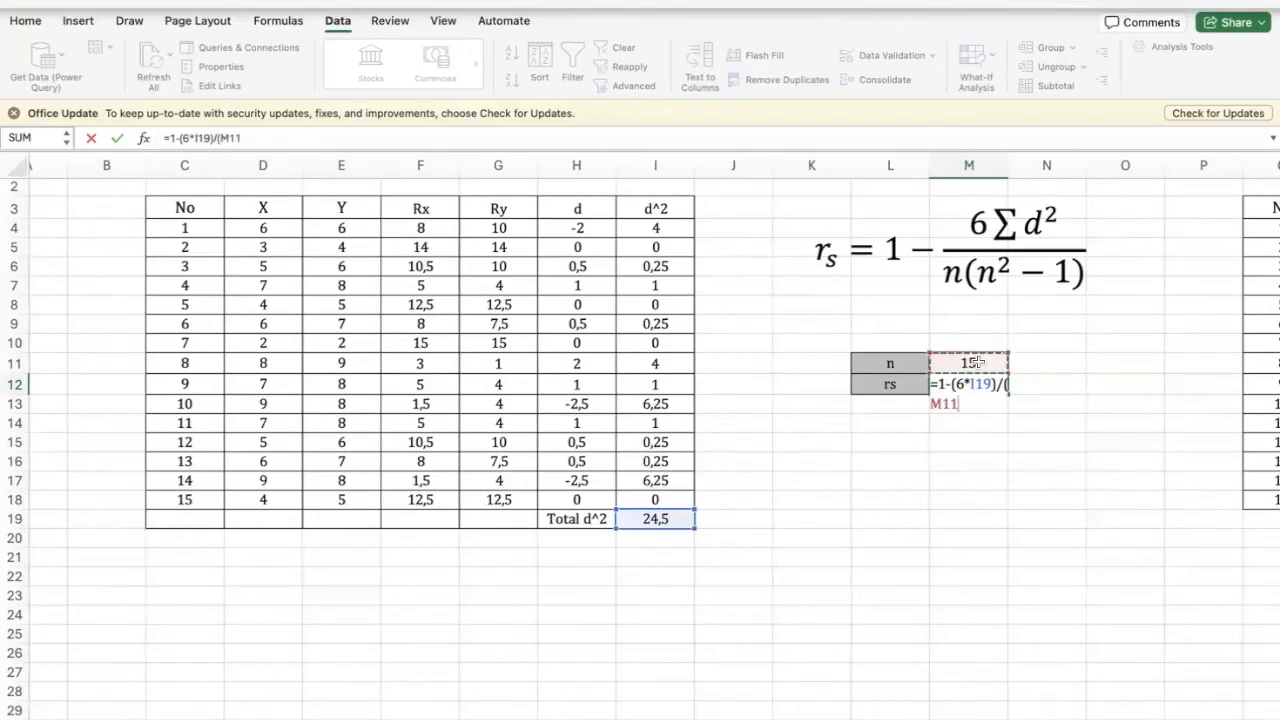
type("*(")
left_click(973, 363)
type("^2")
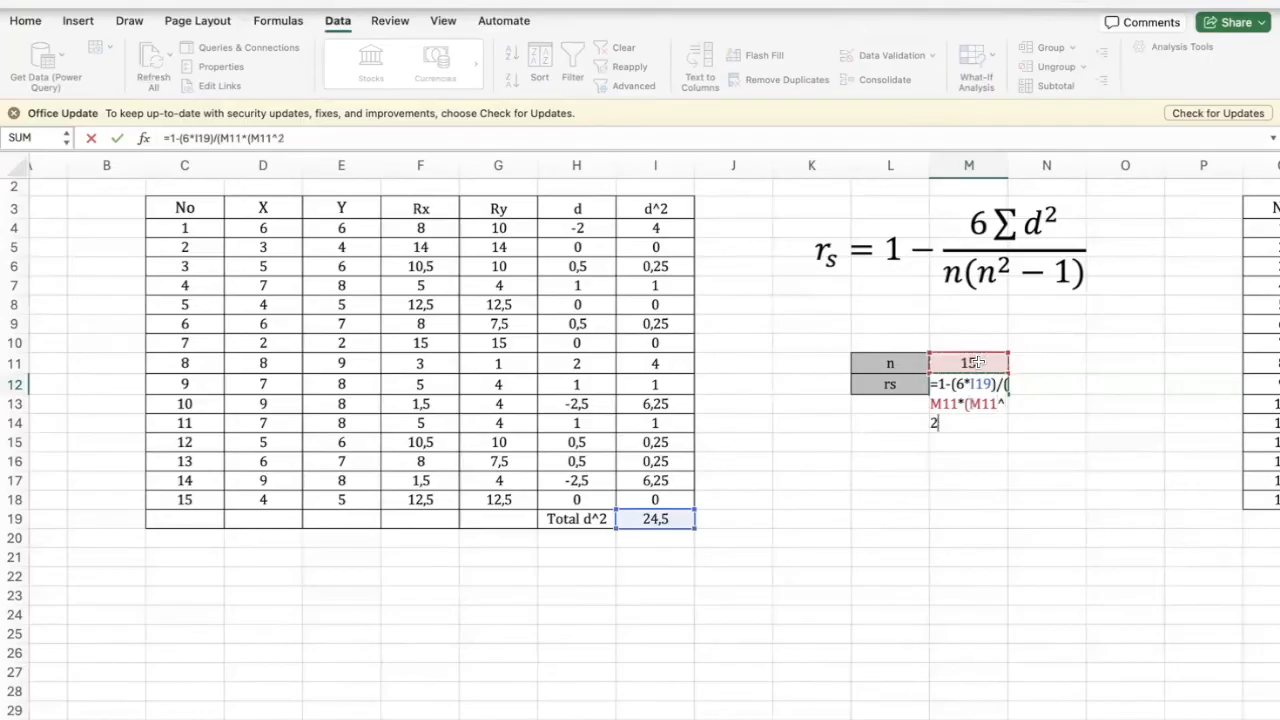
type("-1)")
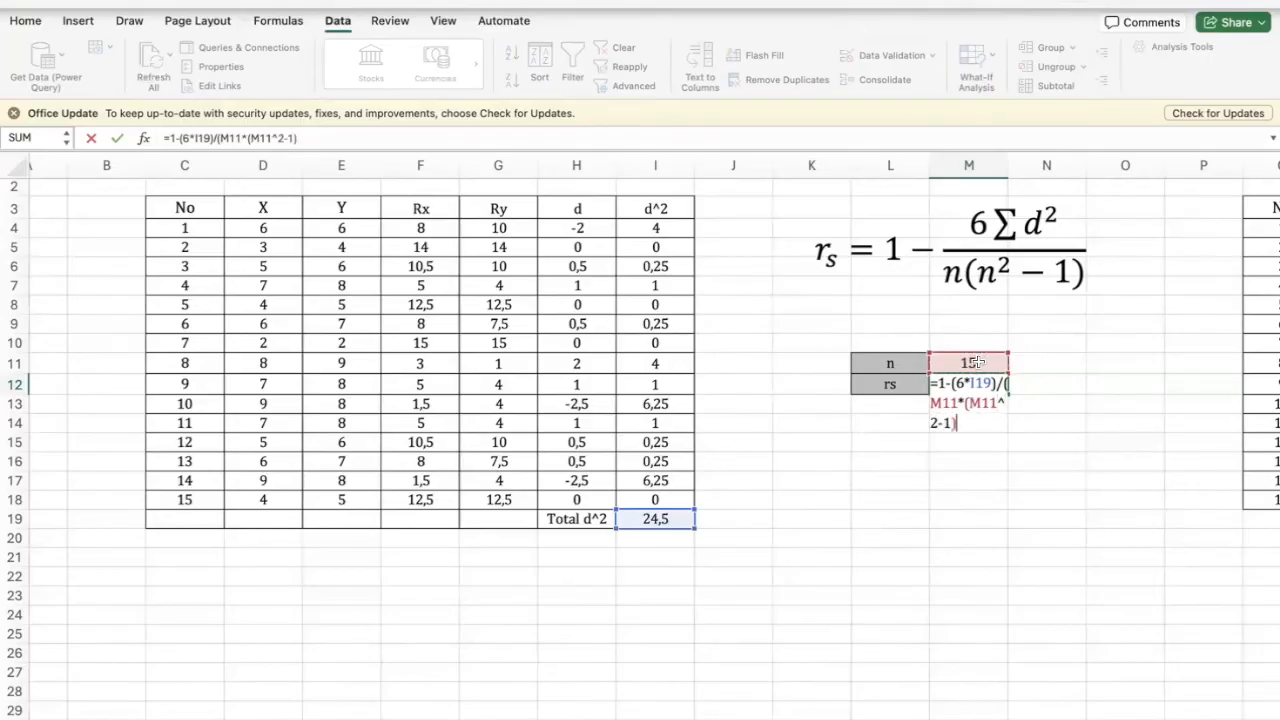
type(")")
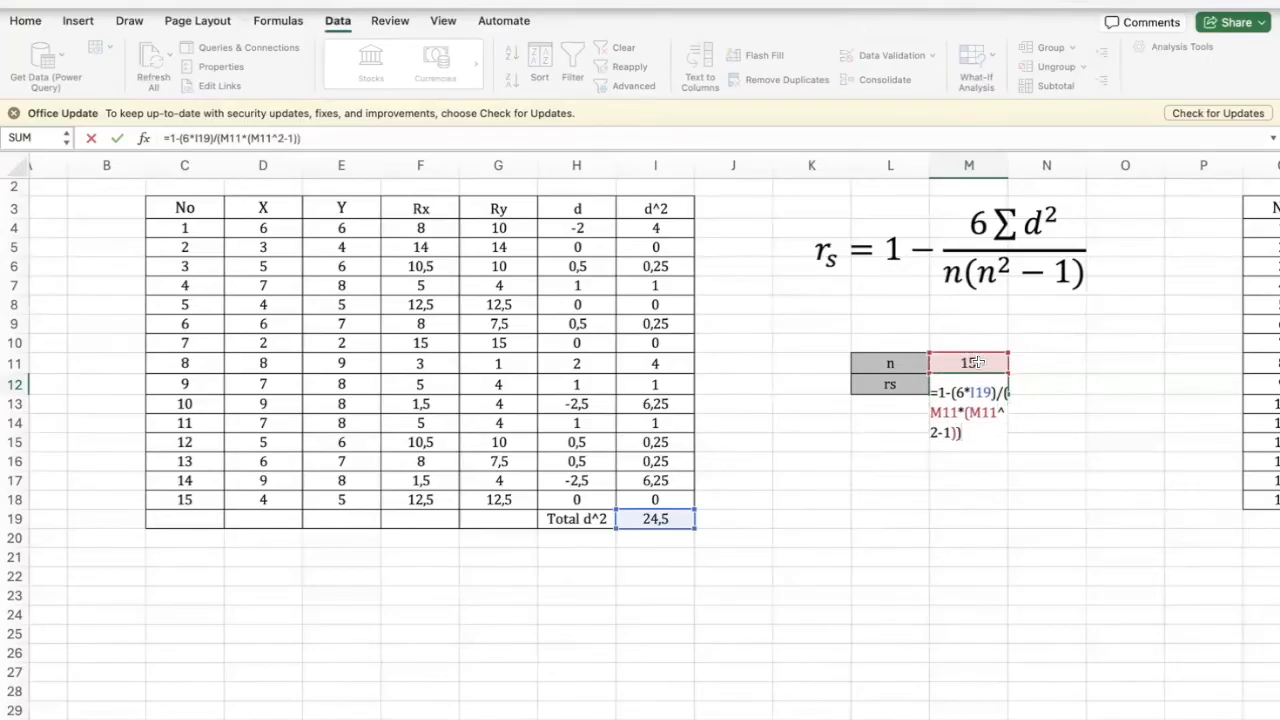
key("Return")
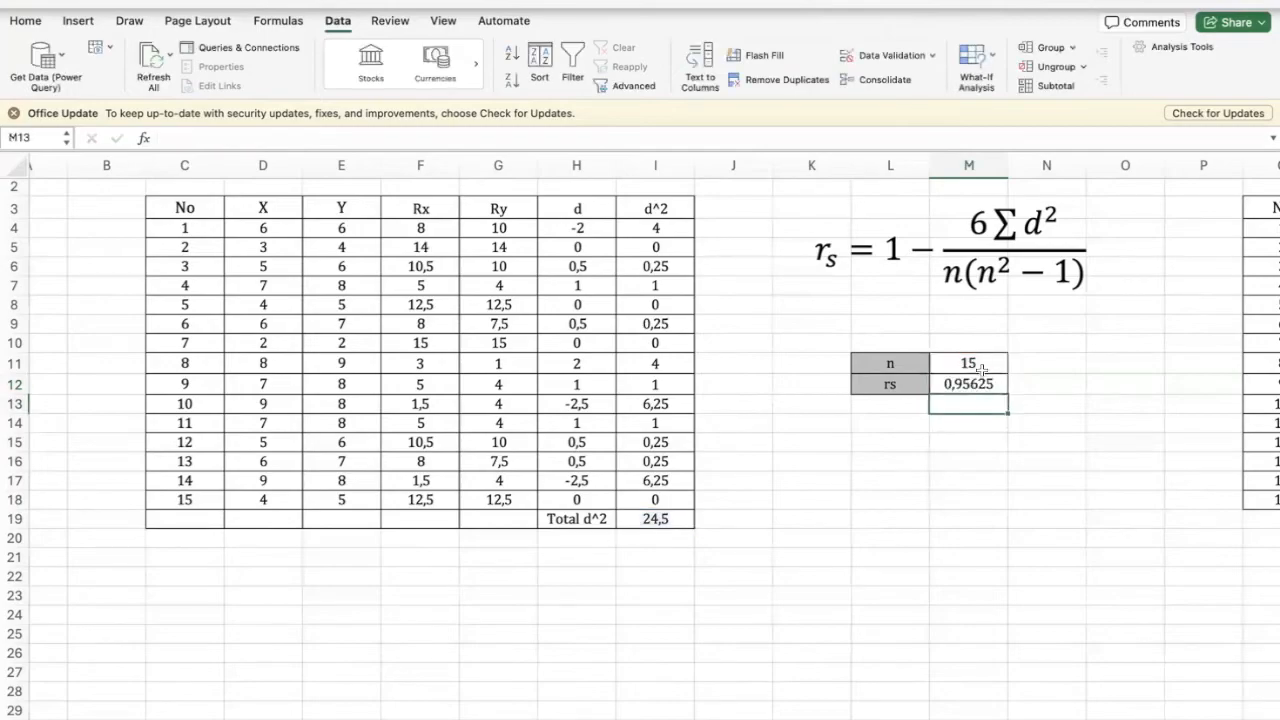
- Review the rs result and its formula in M12 against the d^2 column of the ranking table
left_click(985, 386)
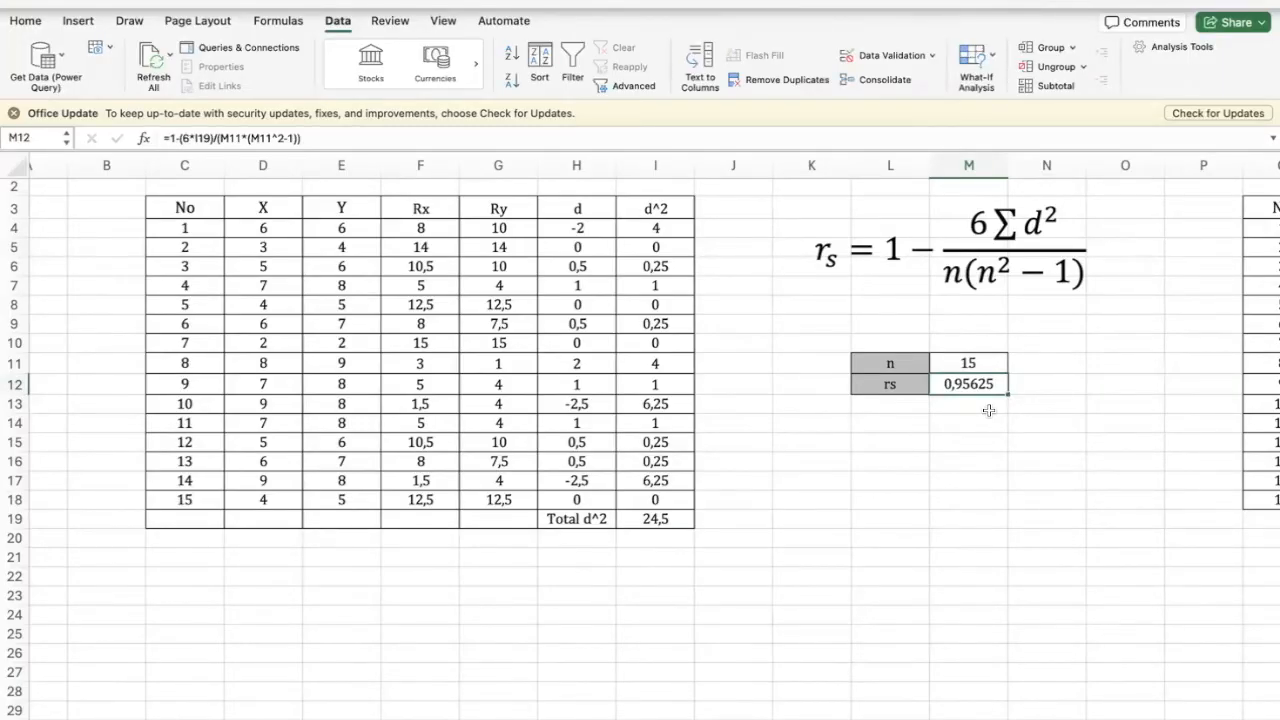
left_click(988, 410)
key("Up")
key("Left")
left_click(666, 460)
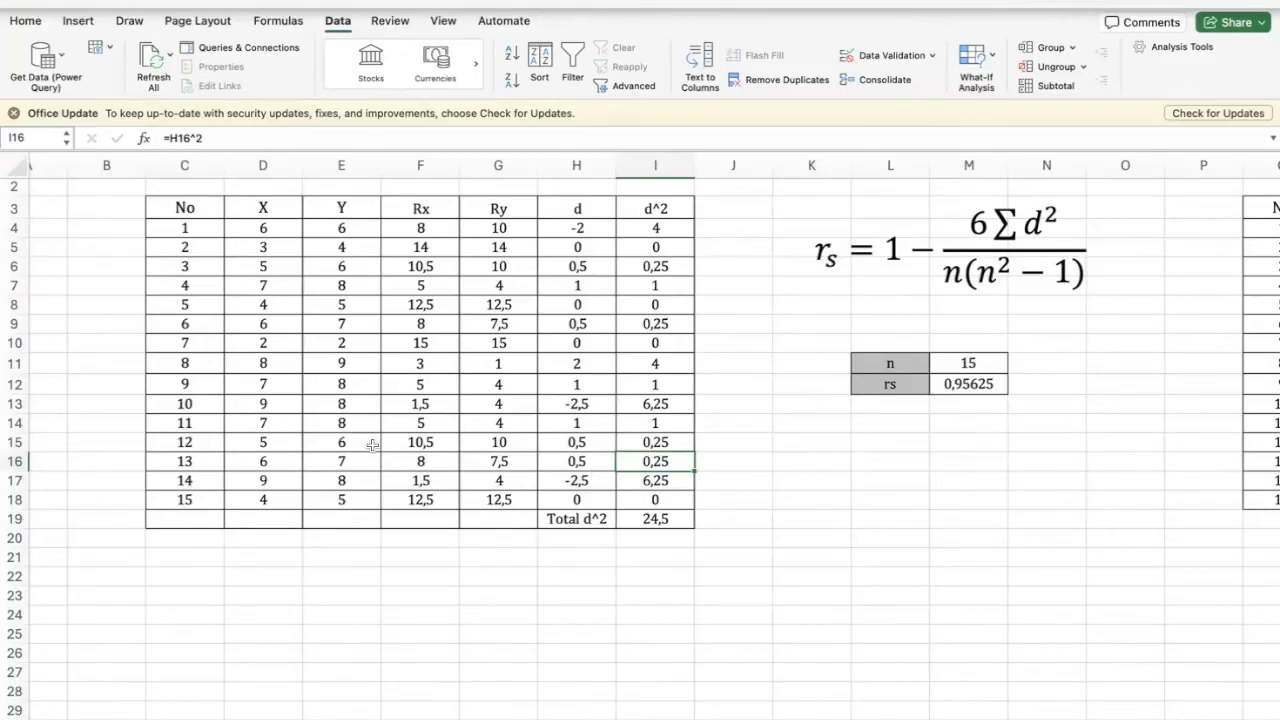
left_click(978, 387)
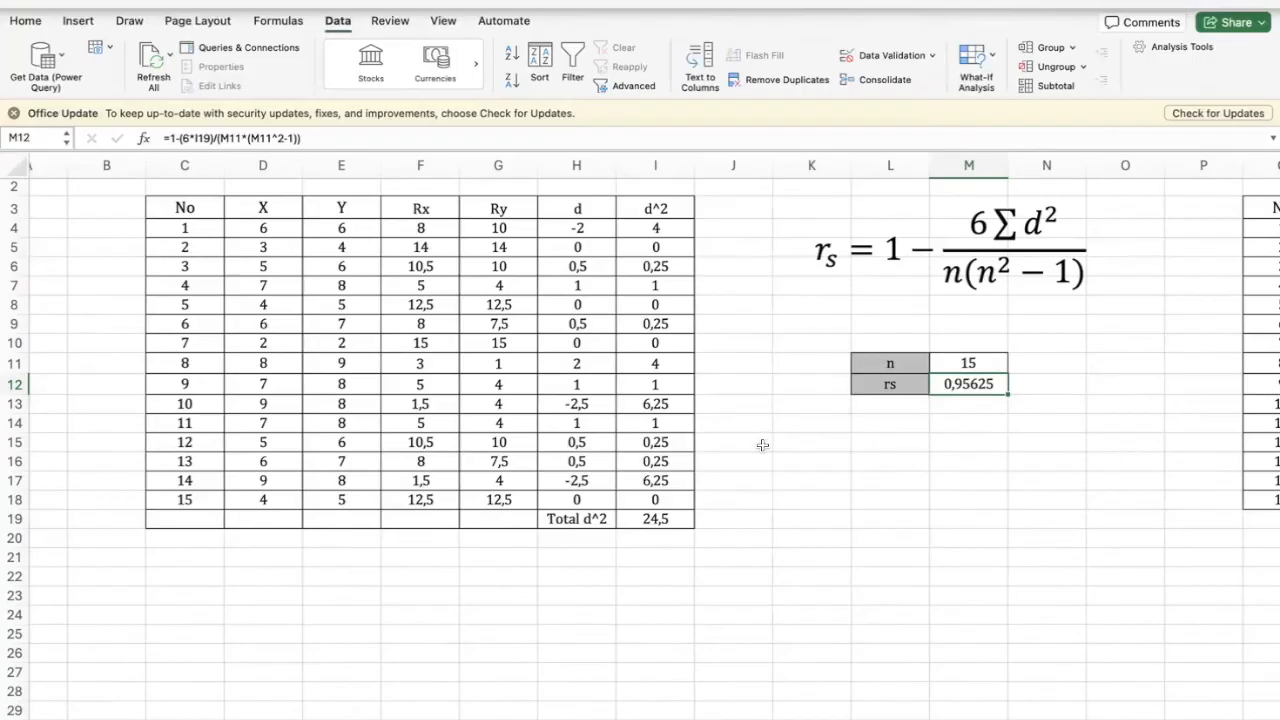
- Switch to the PowerPoint presentation and show slide 7 full screen to look up the critical r value for n = 15
key("ctrl+Left")
scroll(181, 340, "up", 5)
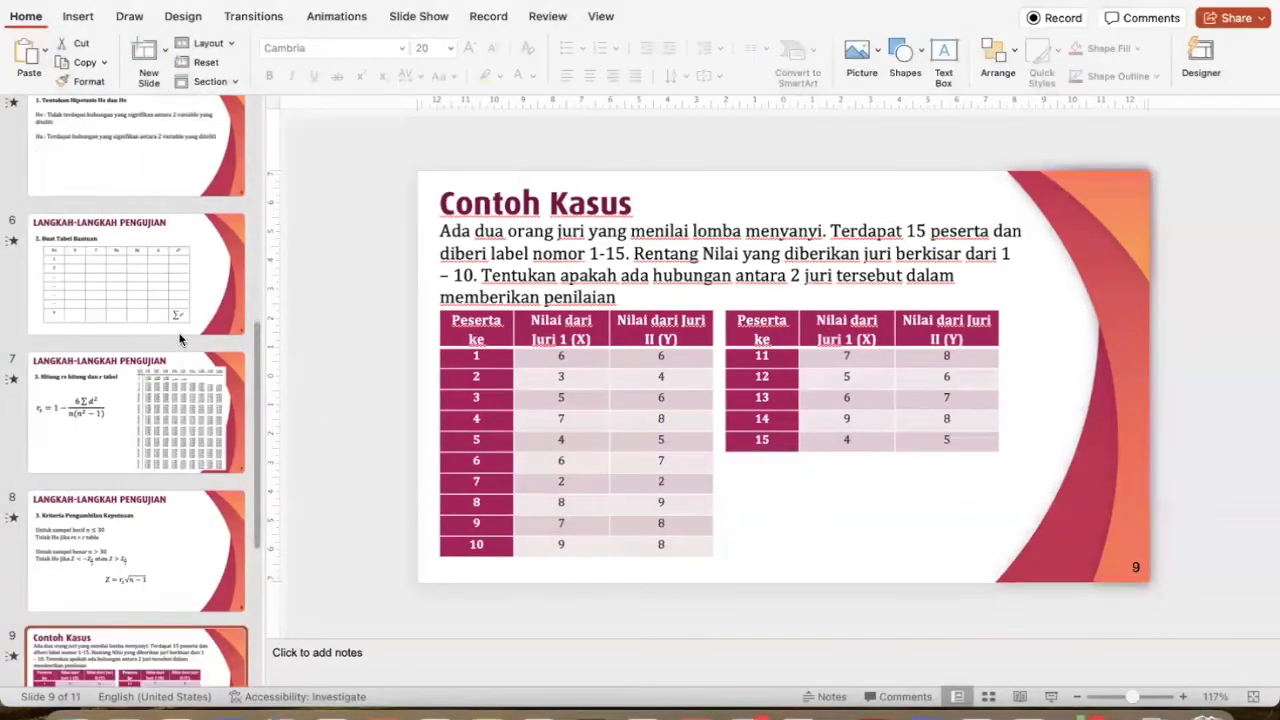
left_click(165, 614)
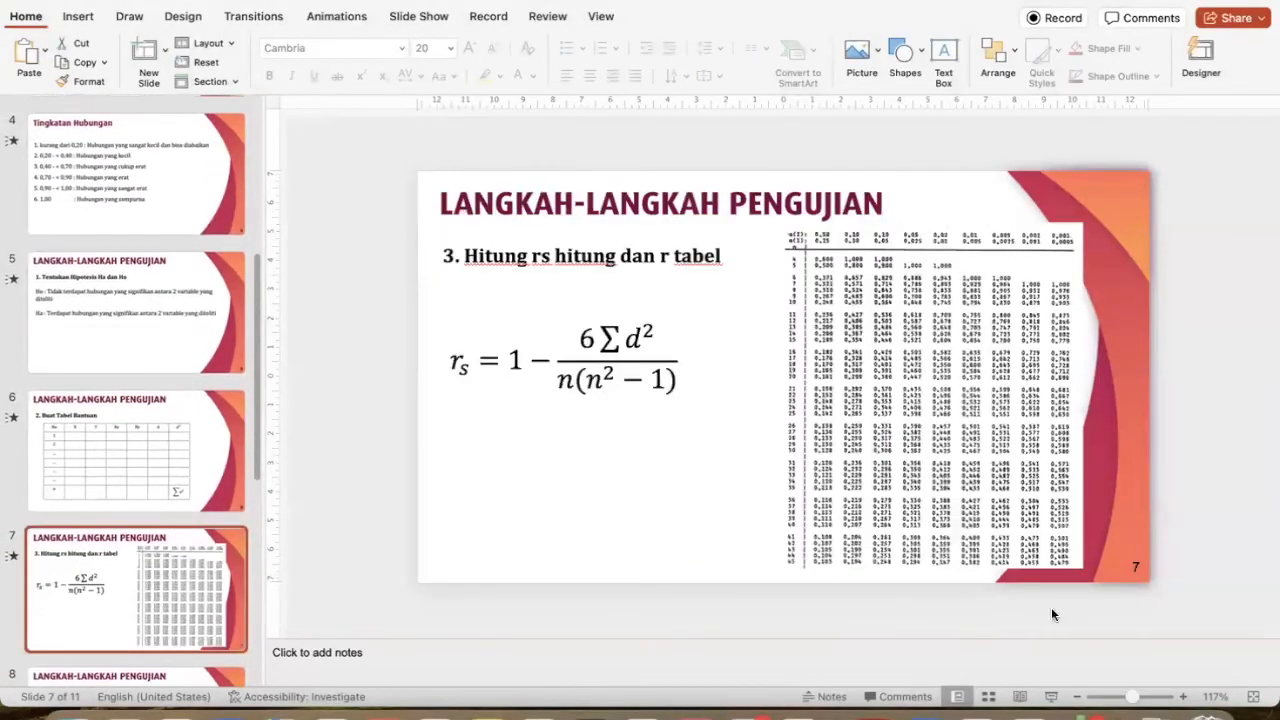
left_click(1050, 697)
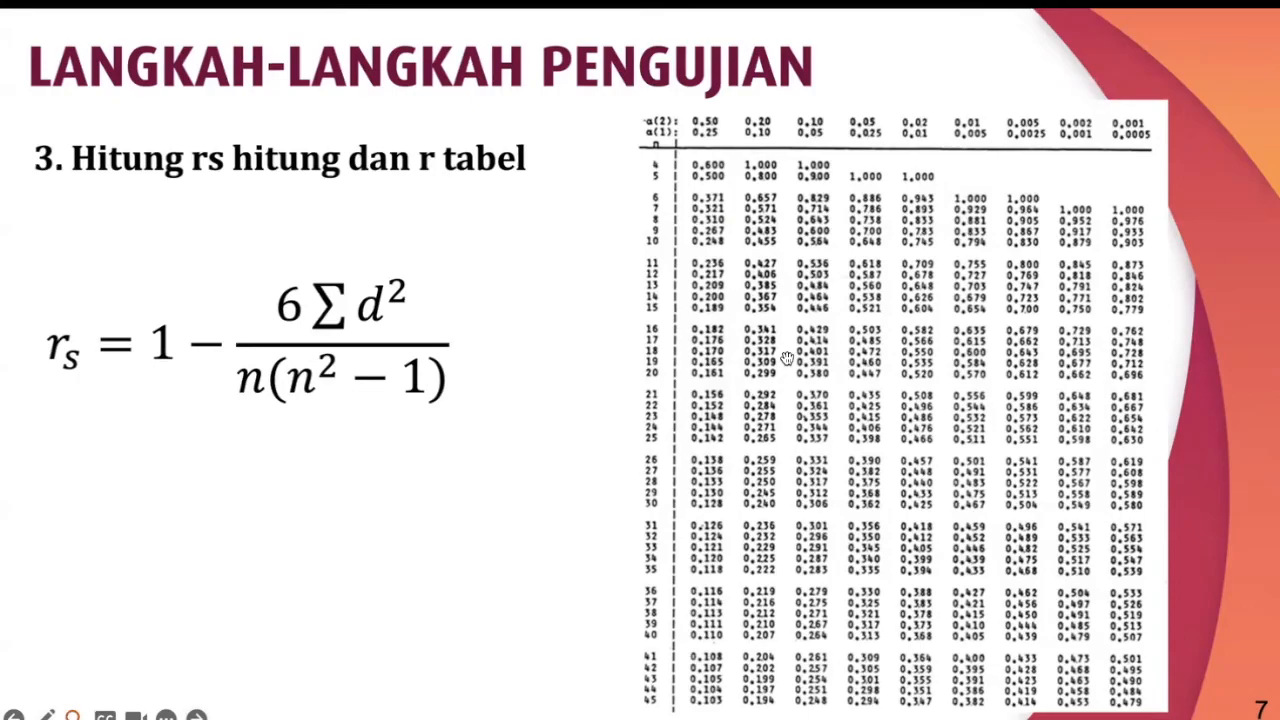
- Switch back to Excel and enter the label "r hitung" in L14 with the value 0,521 in M14
key("ctrl+Right")
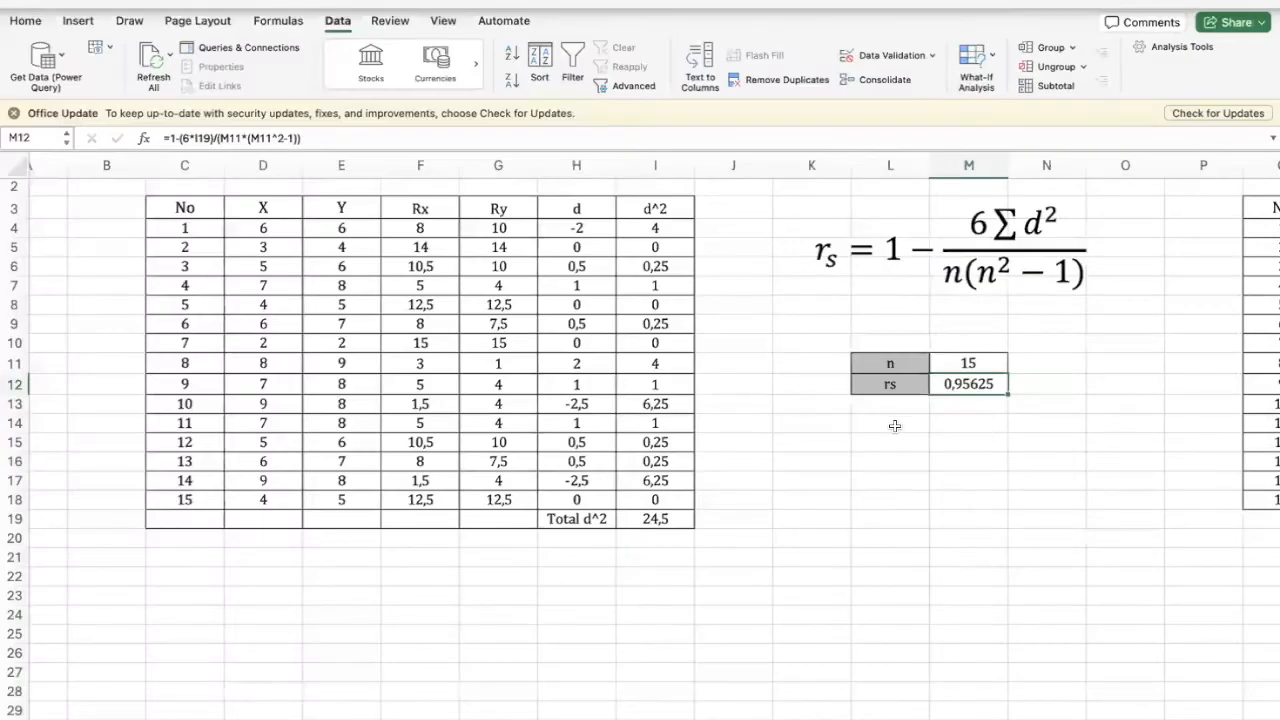
left_click(895, 426)
type("r hitin")
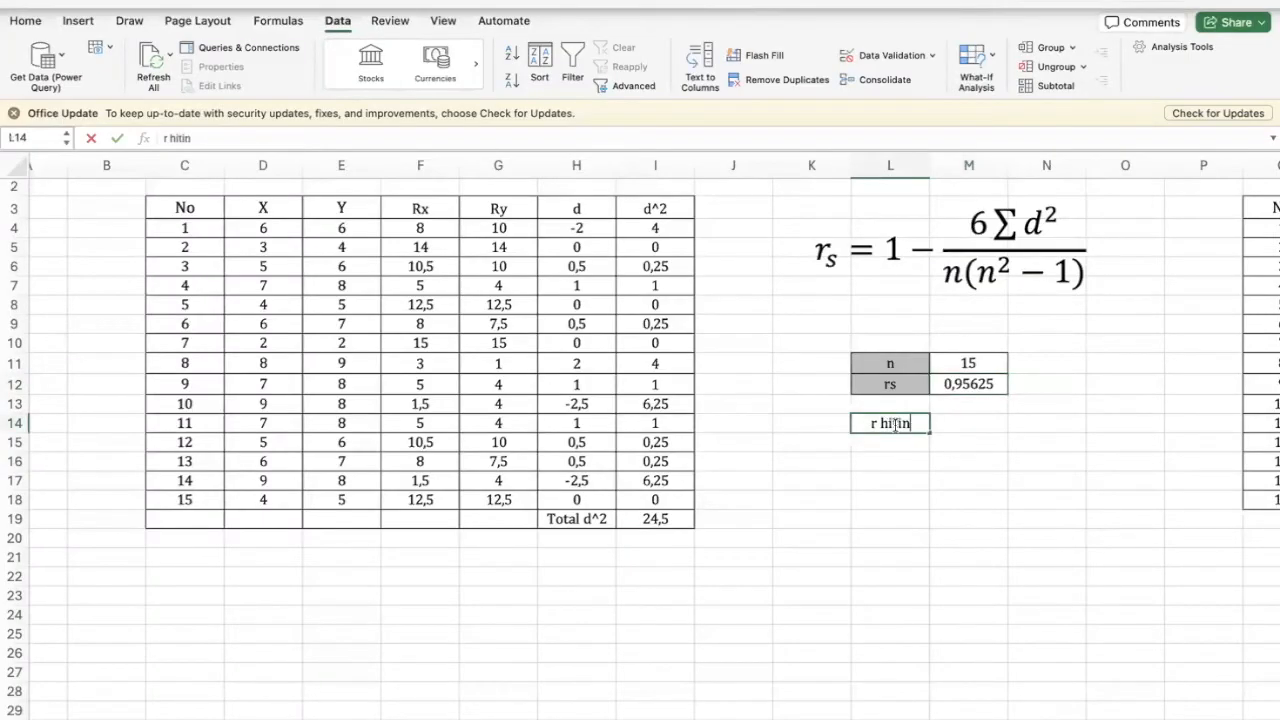
key("BackSpace")
key("BackSpace")
type("ung")
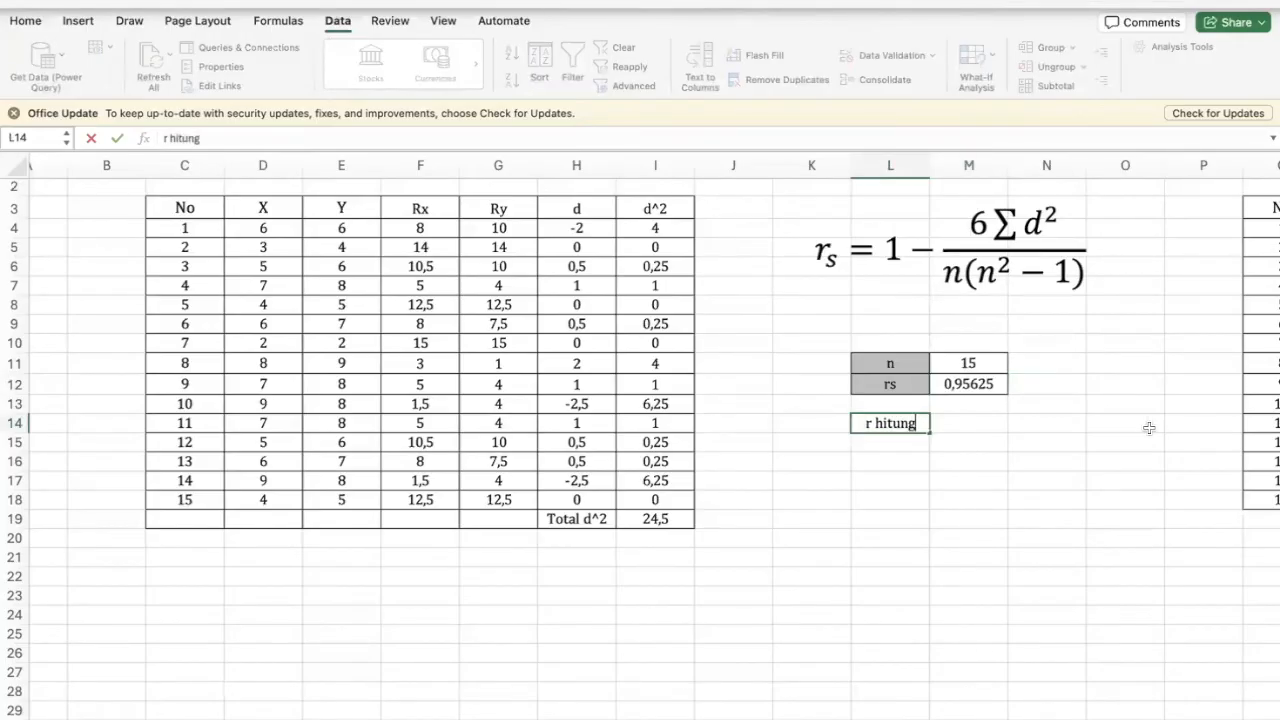
key("Tab")
type("0,")
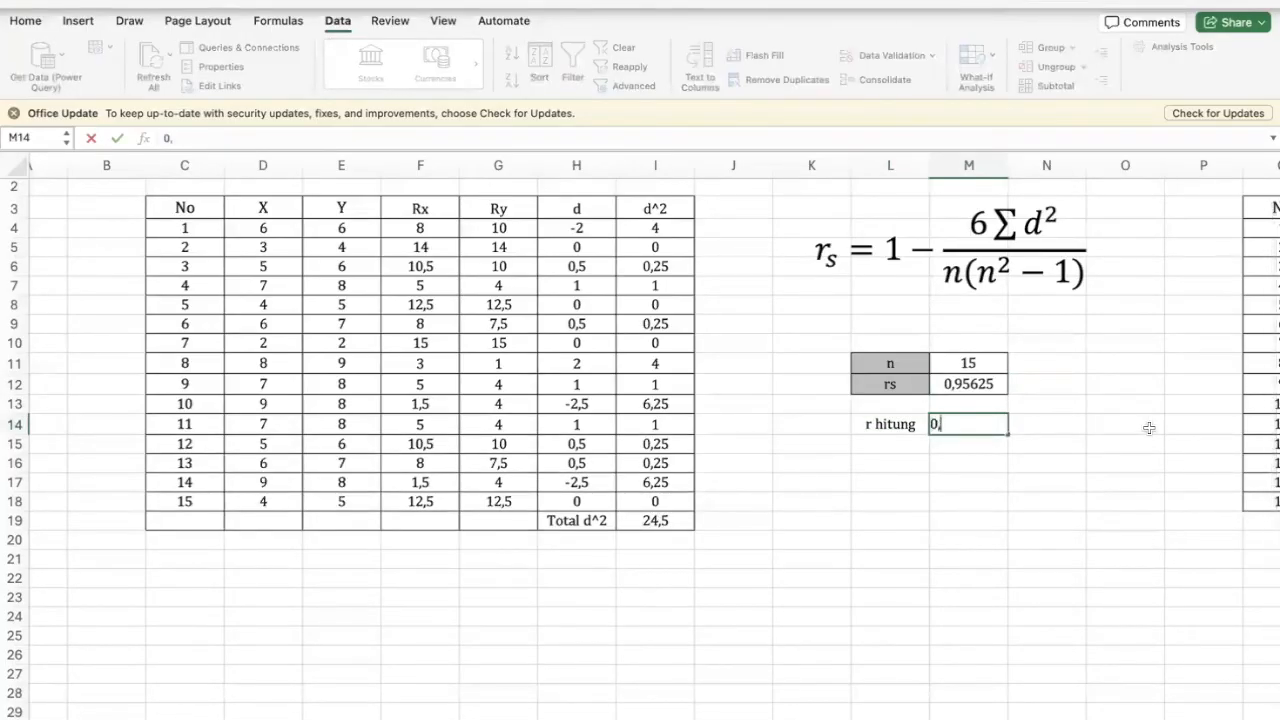
type("521")
key("Return")
key("Down")
key("Left")
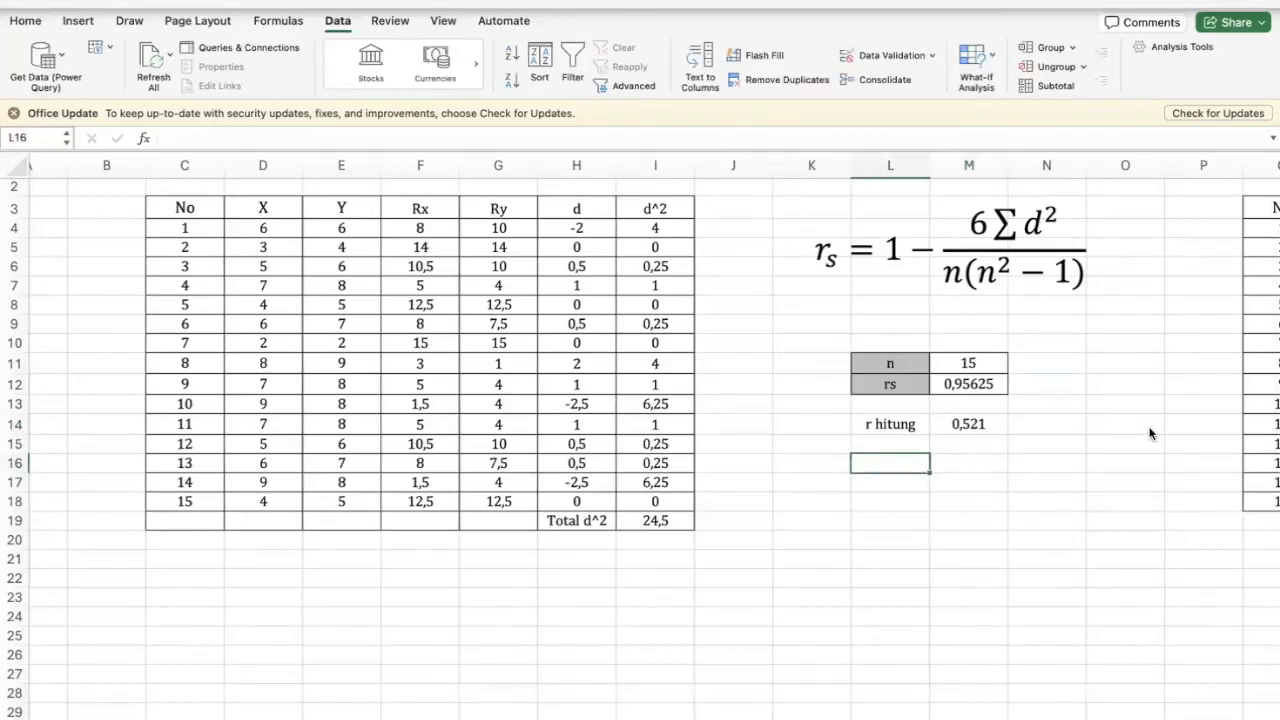
- Change the label in L14 to "r tabel"
key("Up")
key("Up")
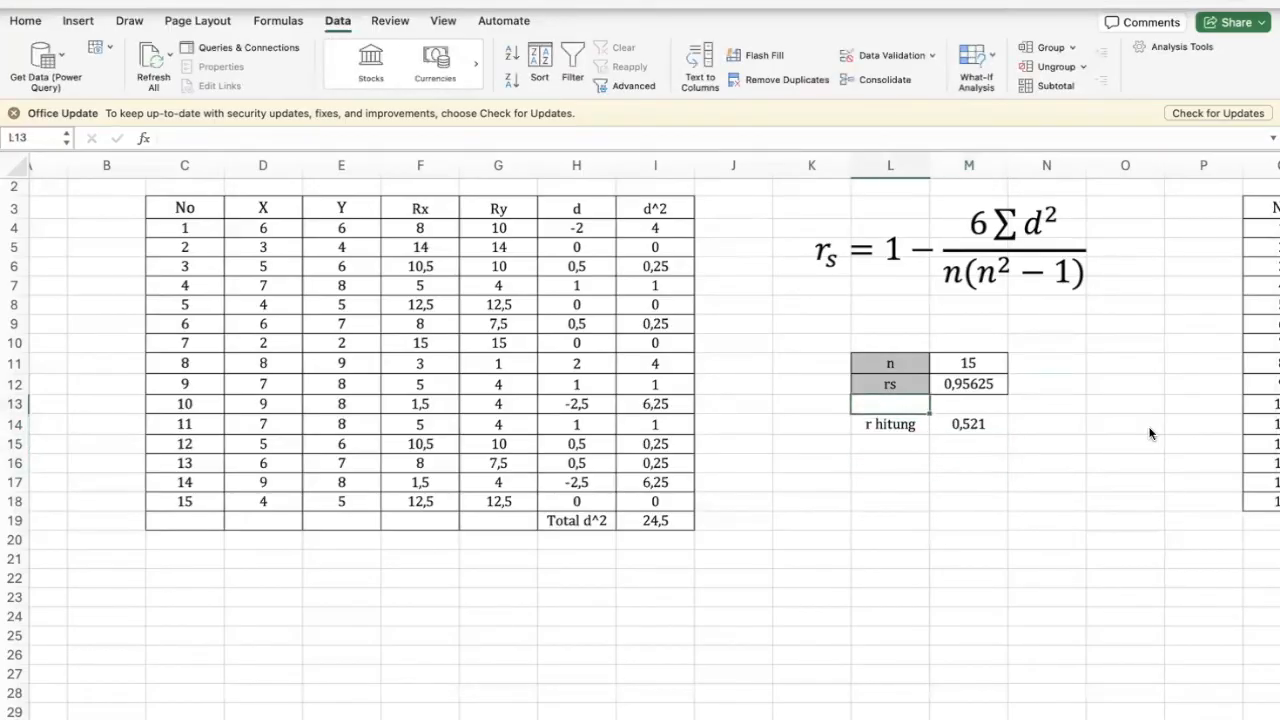
double_click(915, 424)
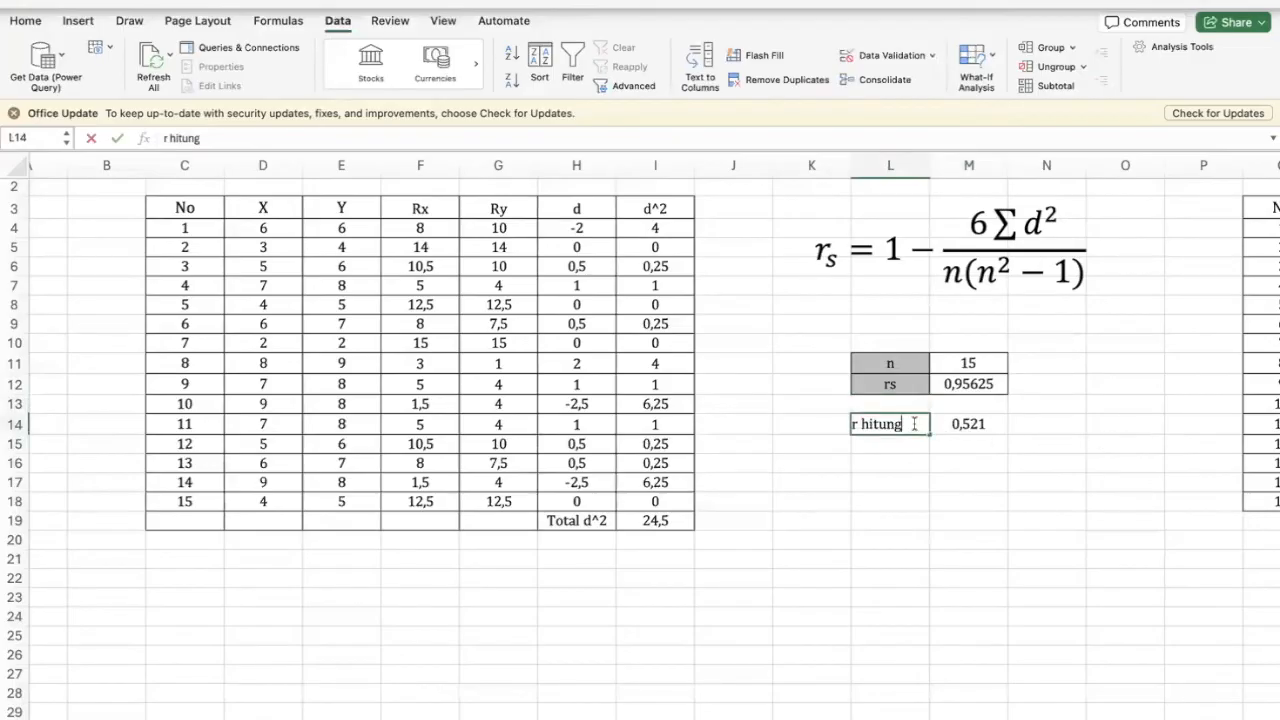
key("BackSpace")
key("BackSpace")
key("BackSpace")
key("BackSpace")
key("BackSpace")
key("BackSpace")
type("tabel")
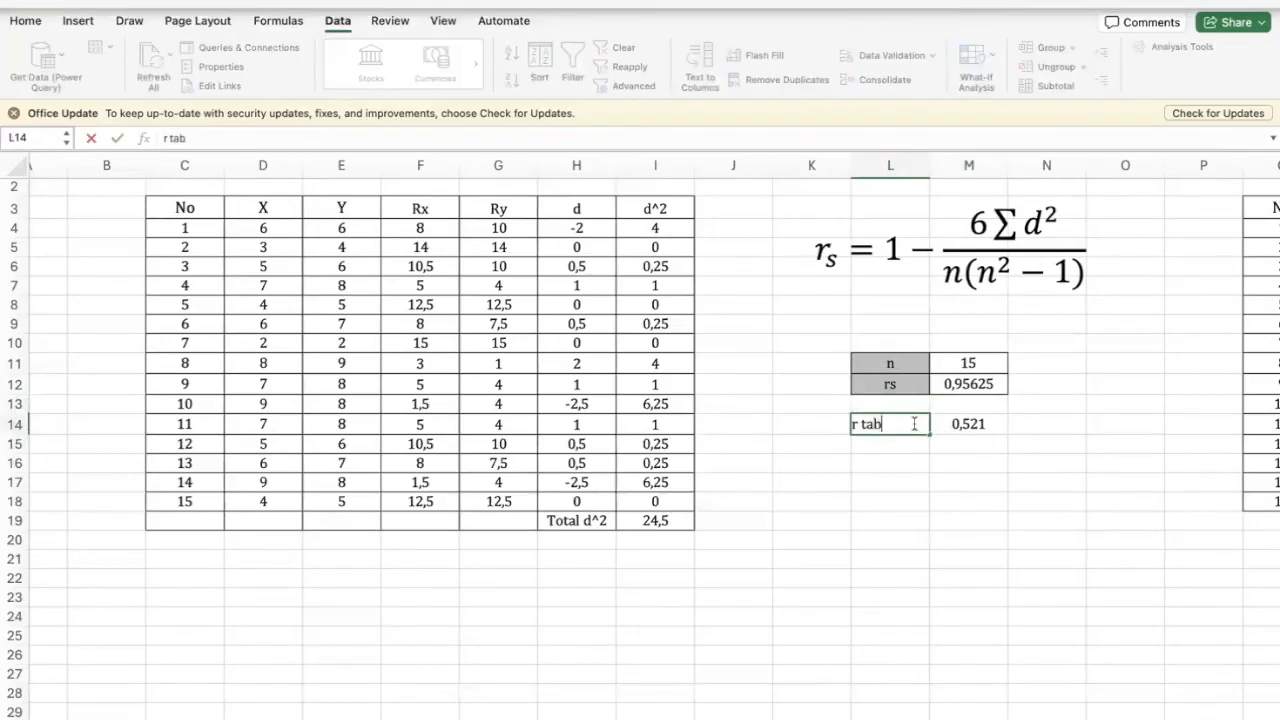
key("Return")
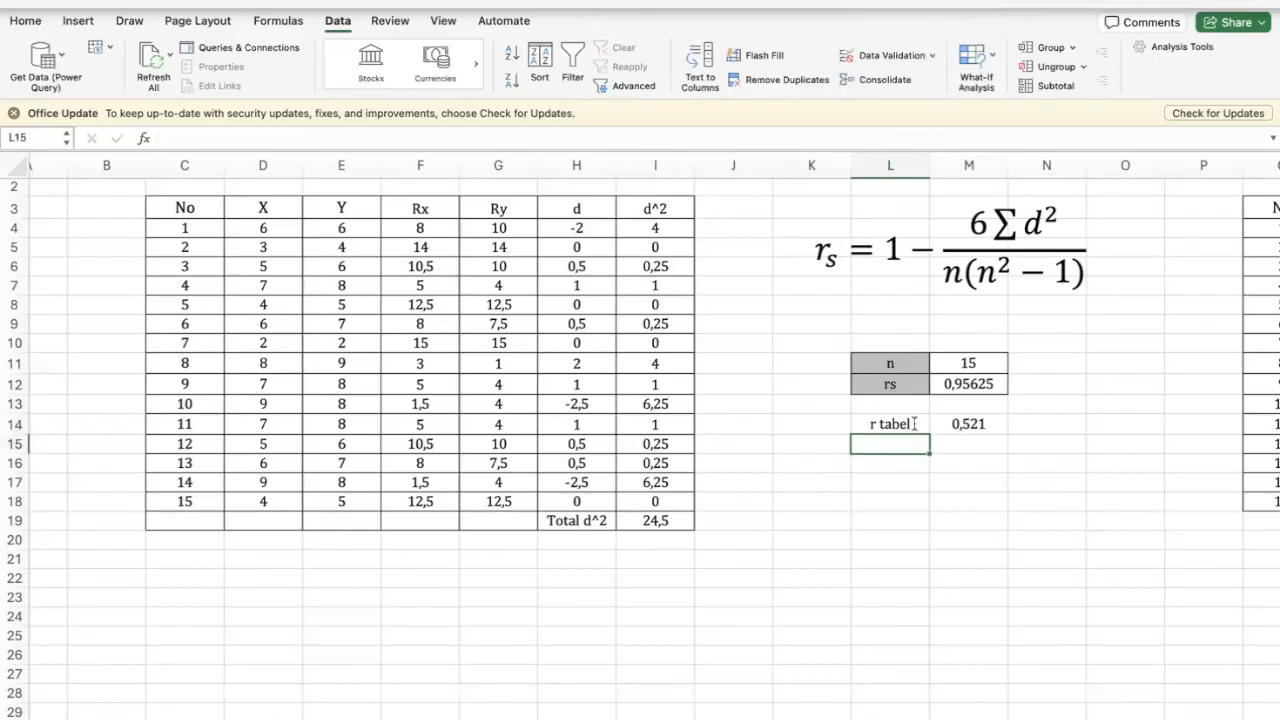
- Enter the decision "Menolak Ho" in L16
key("Up")
key("Up")
key("Up")
key("Down")
key("Down")
key("Down")
key("Down")
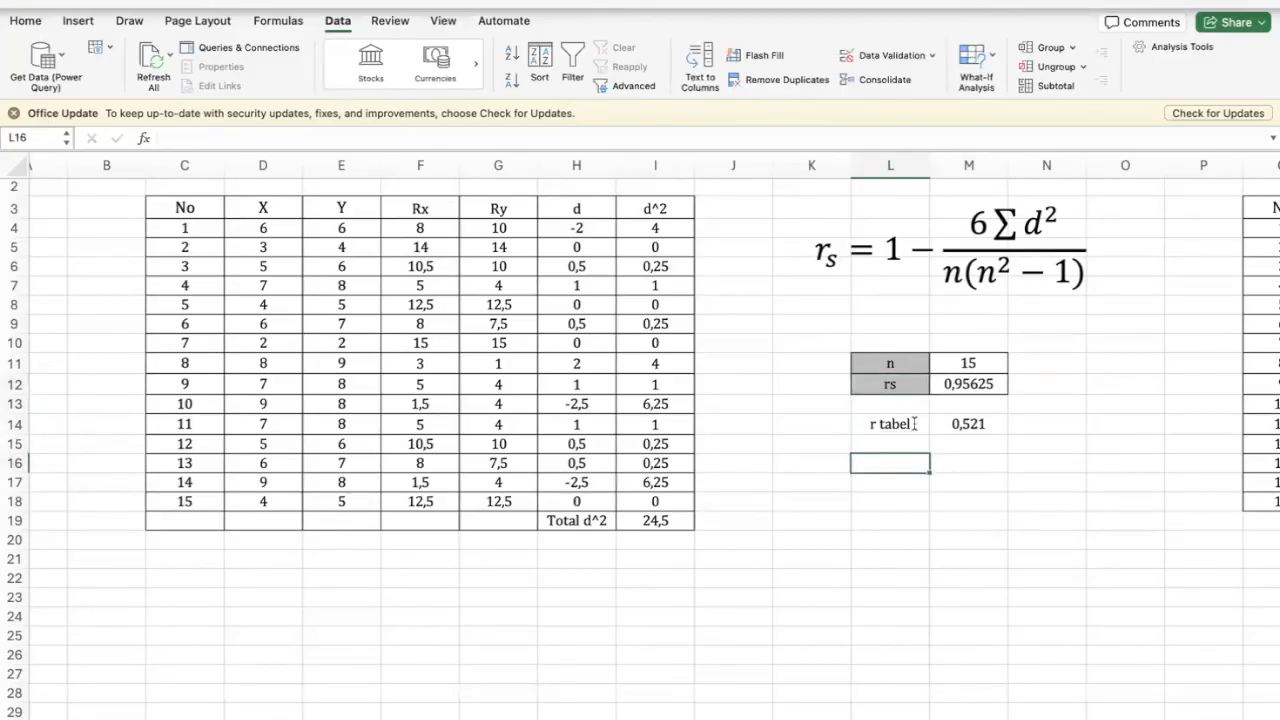
type("Menolak Ho")
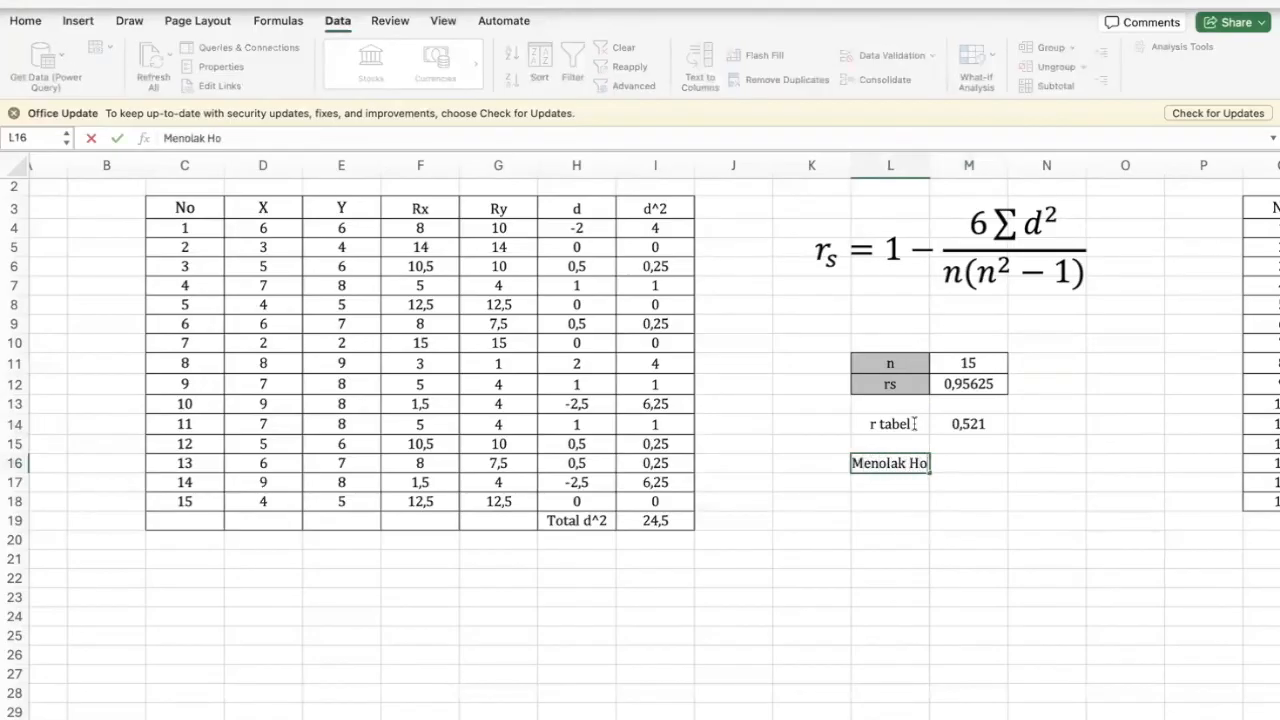
key("Return")
- Replace the text in L16 with "Terdapat hubungan yang signifikan antara nilai juri 1 dan juri 2"
key("Up")
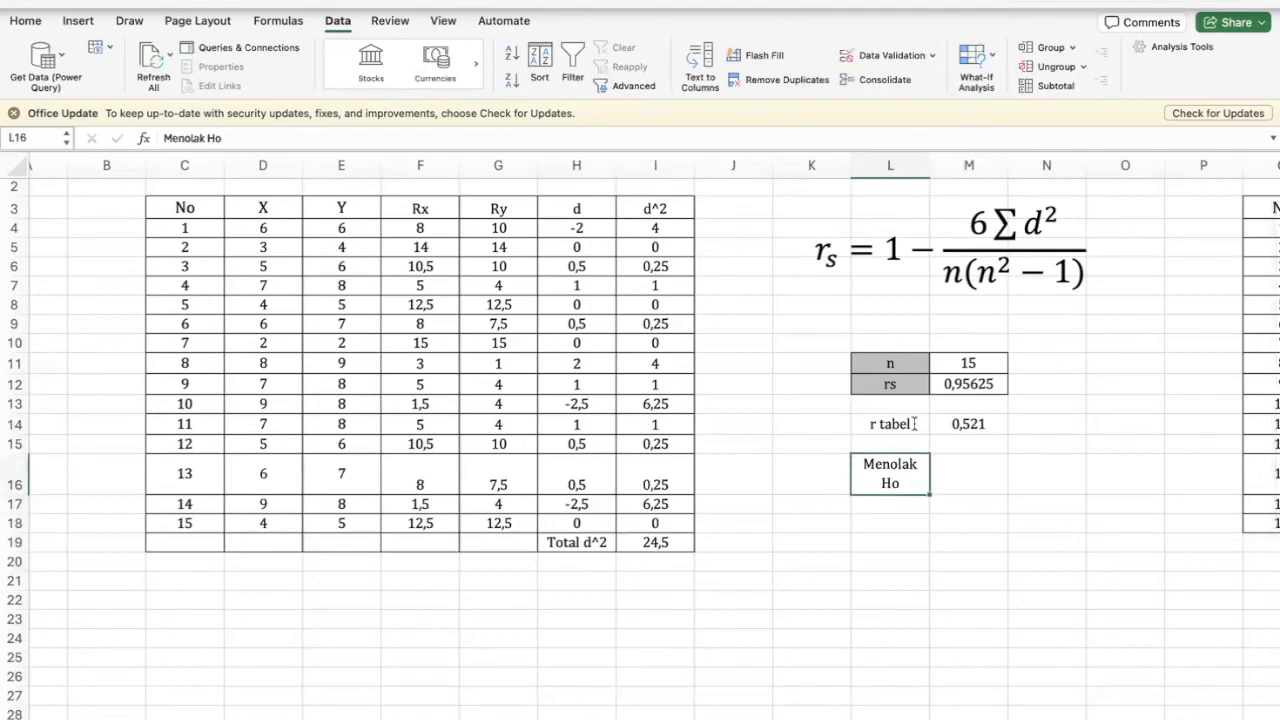
type("Terdapat hu")
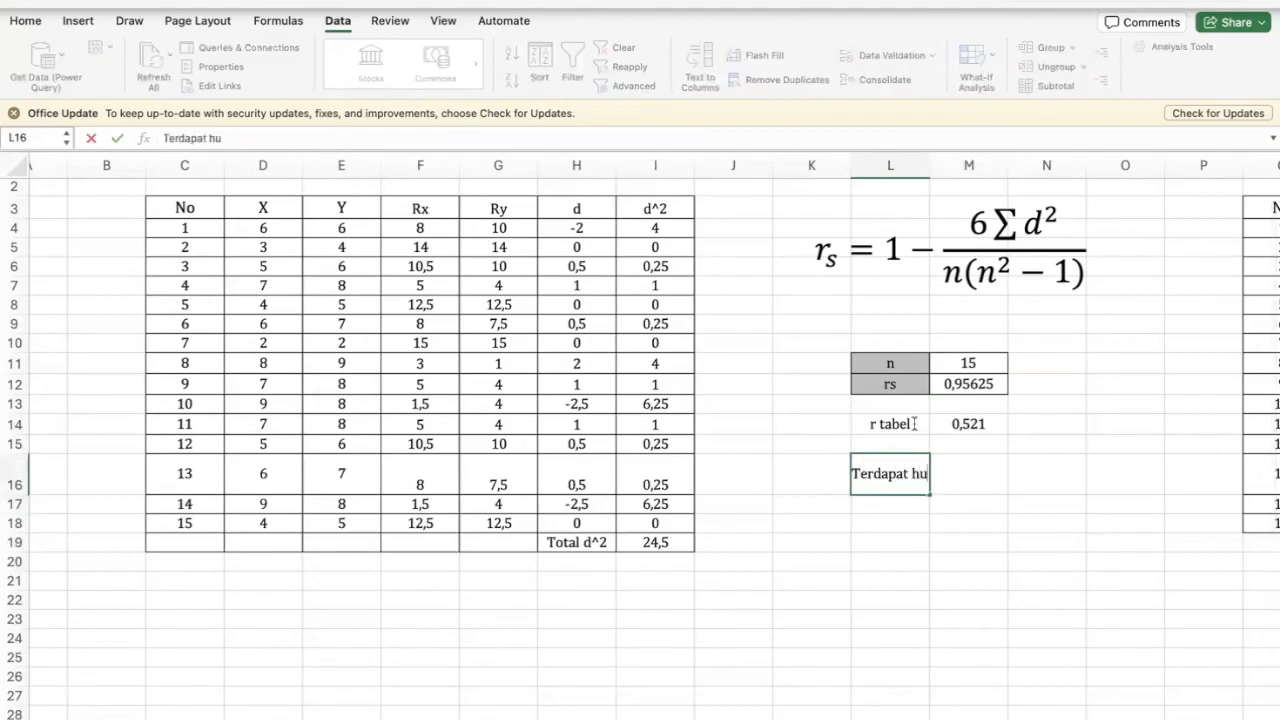
type("bungan yang signifikan antara nilai juri 1 dan juri 2")
key("Return")
- Merge and center the conclusion across L16:O16 and reduce the height of row 16 to fit its two text lines
key("Up")
key("shift+Right")
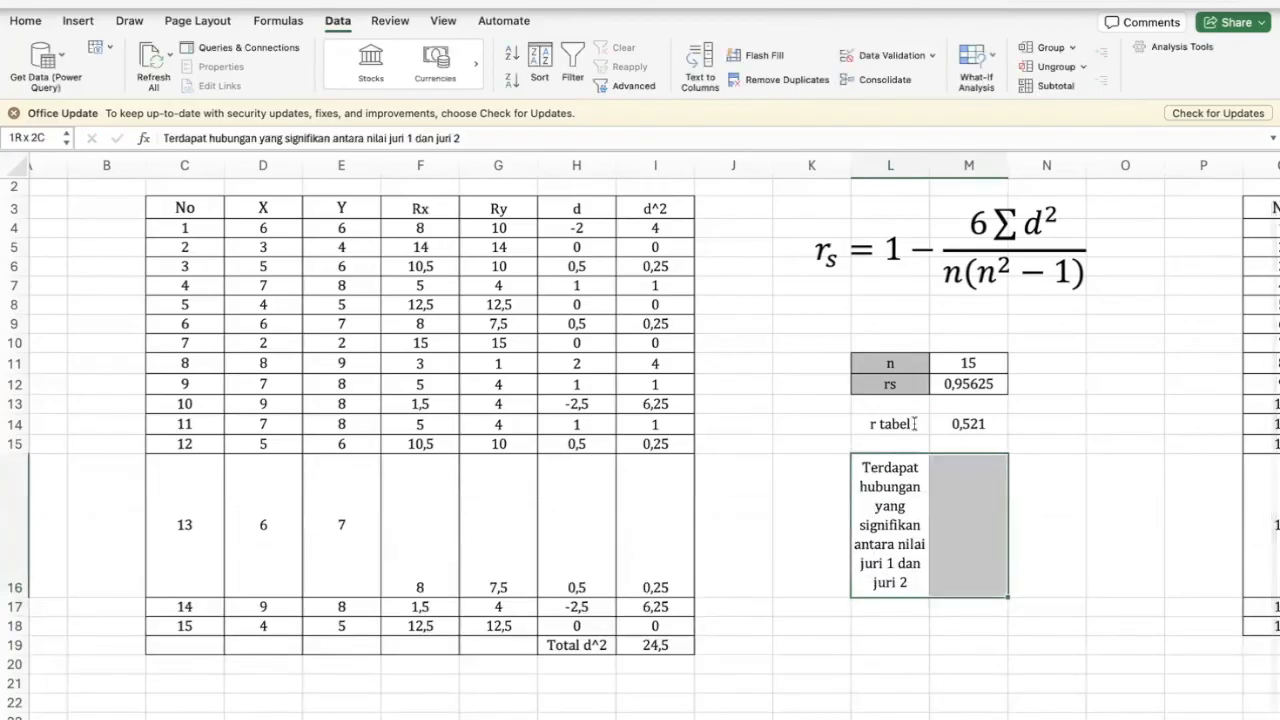
key("shift+Right")
key("shift+Right")
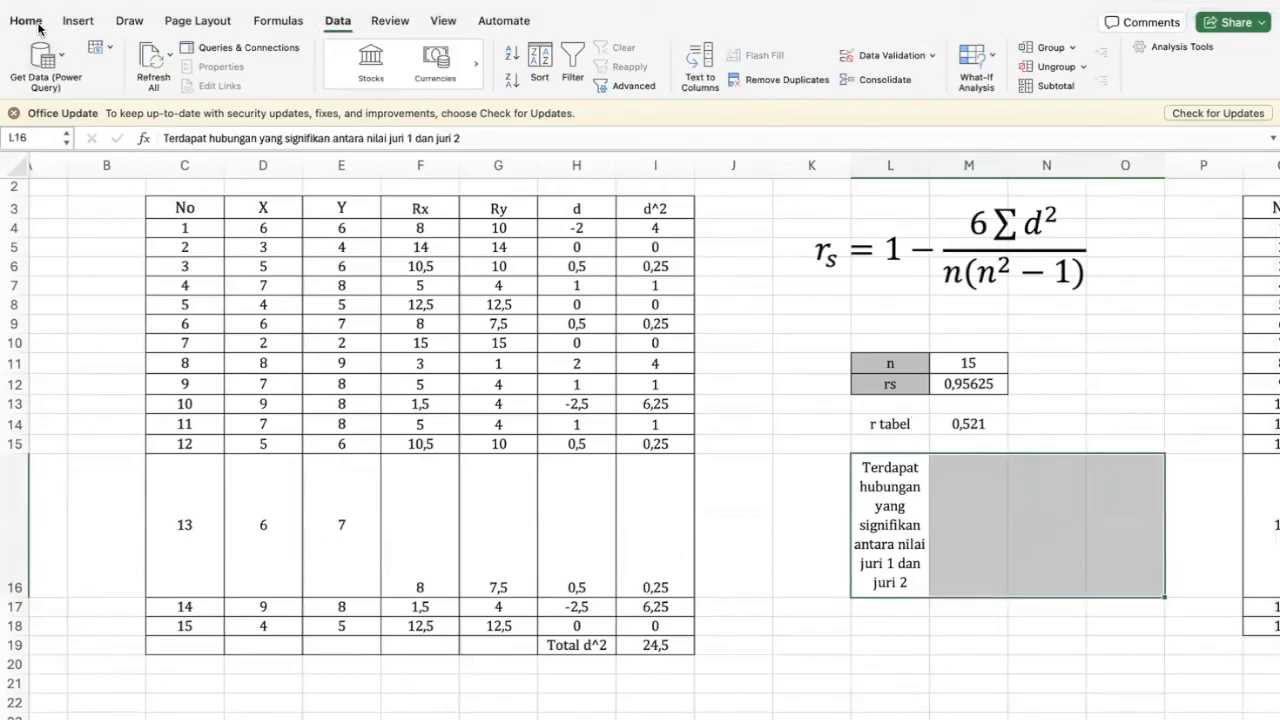
left_click(37, 26)
left_click(505, 79)
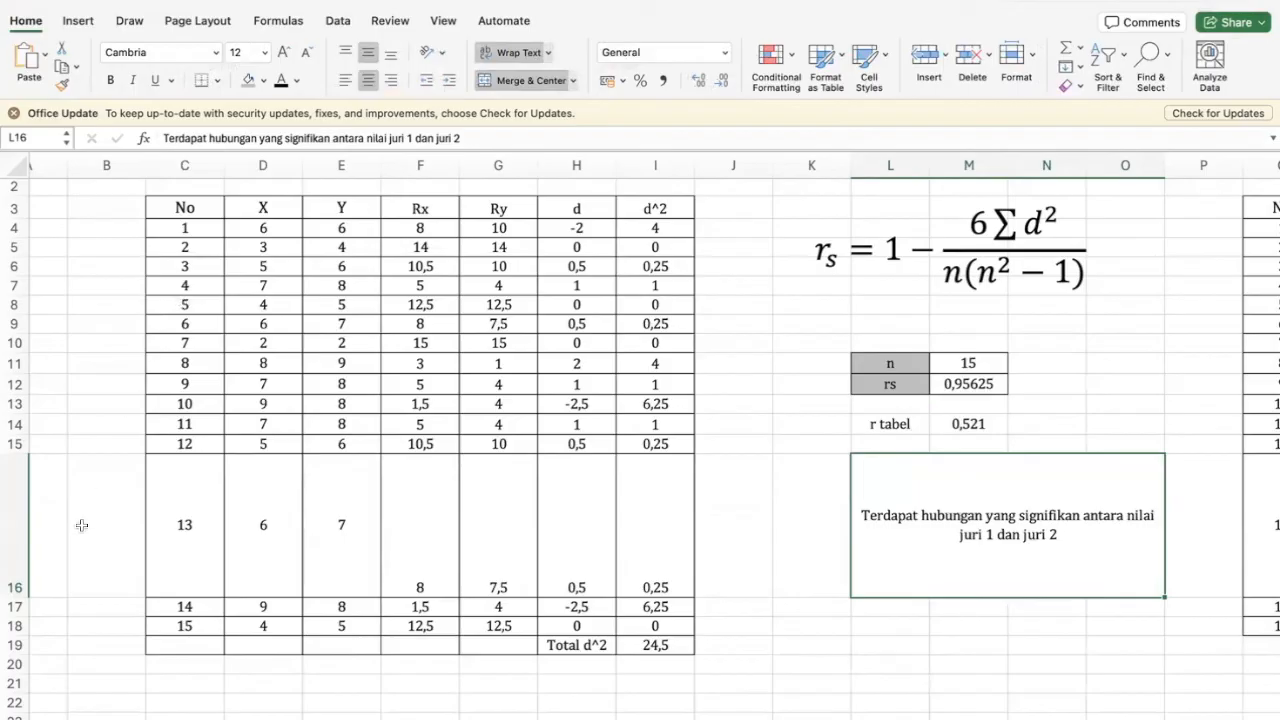
left_click_drag(30, 597, 30, 507)
left_click(1016, 533)
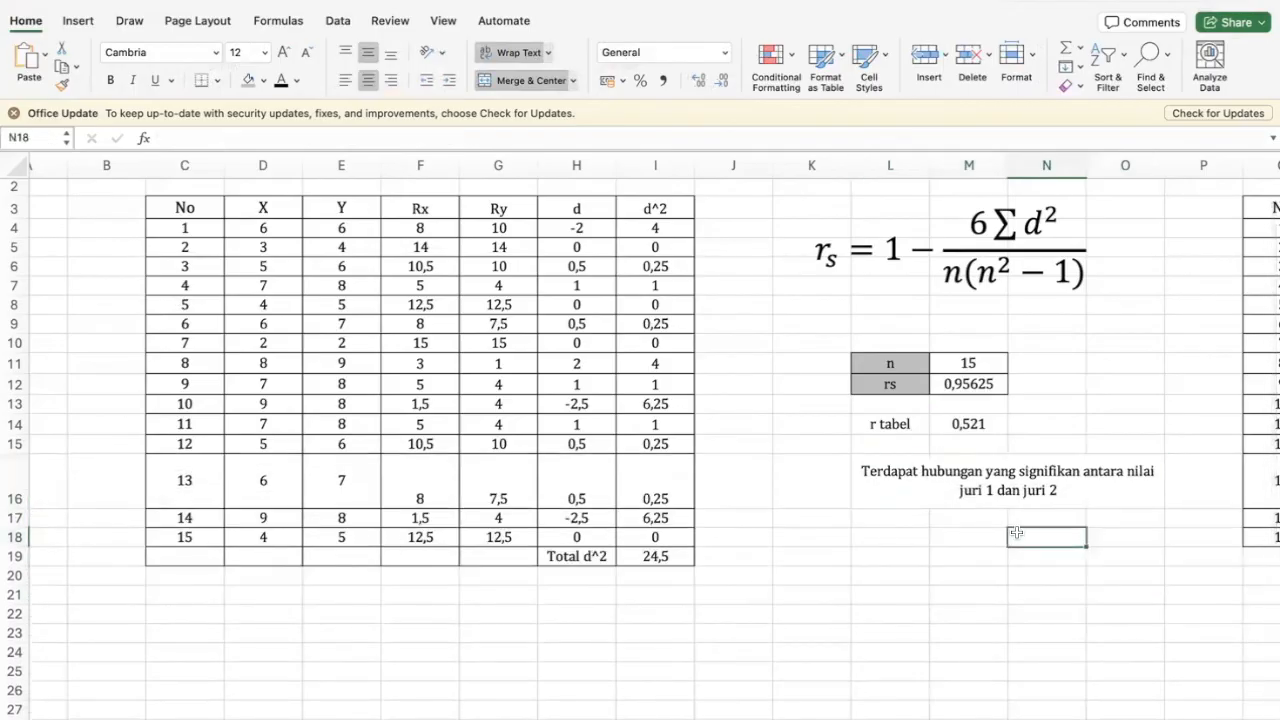
scroll(1016, 533, "right", 3)
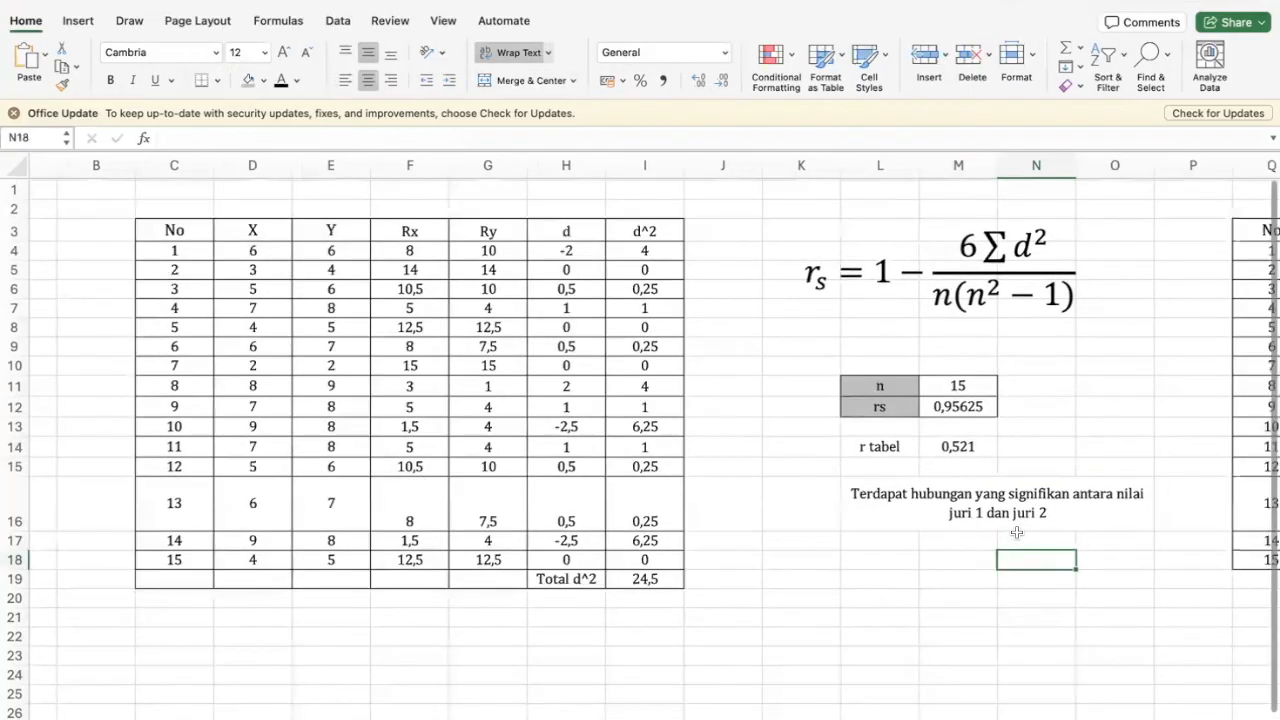
scroll(1016, 533, "left", 2)
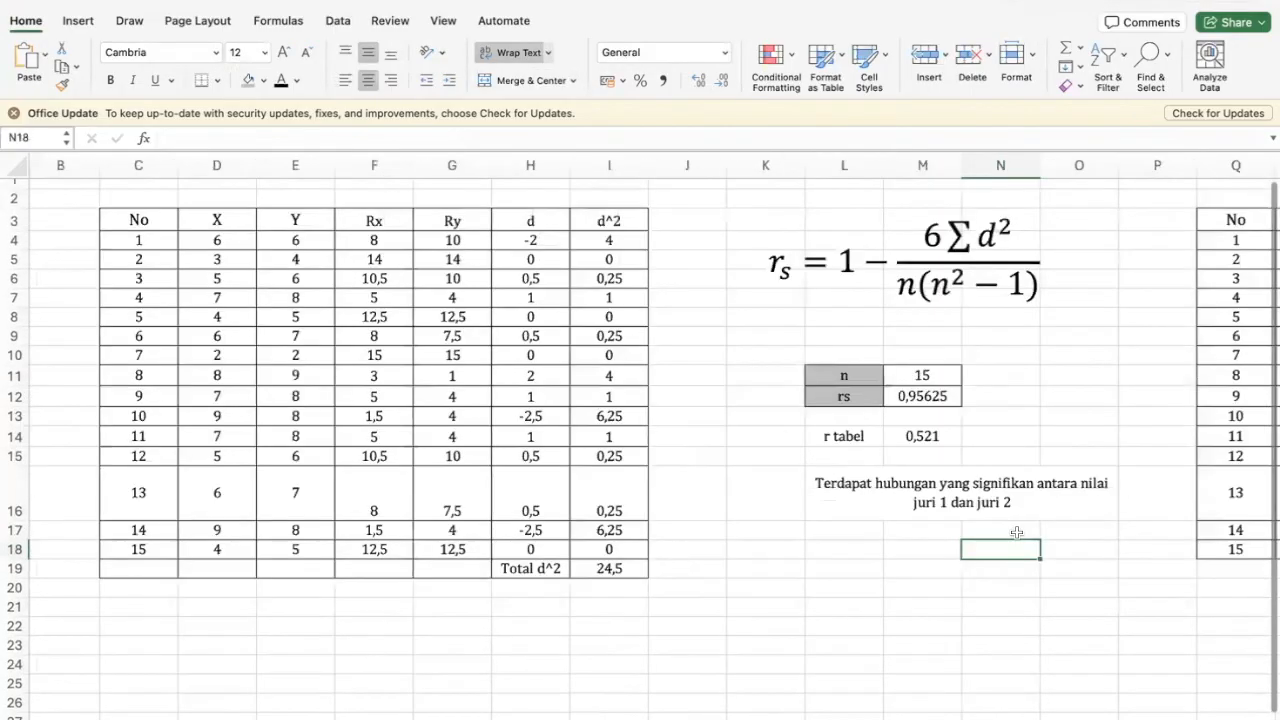
scroll(1016, 533, "left", 1)
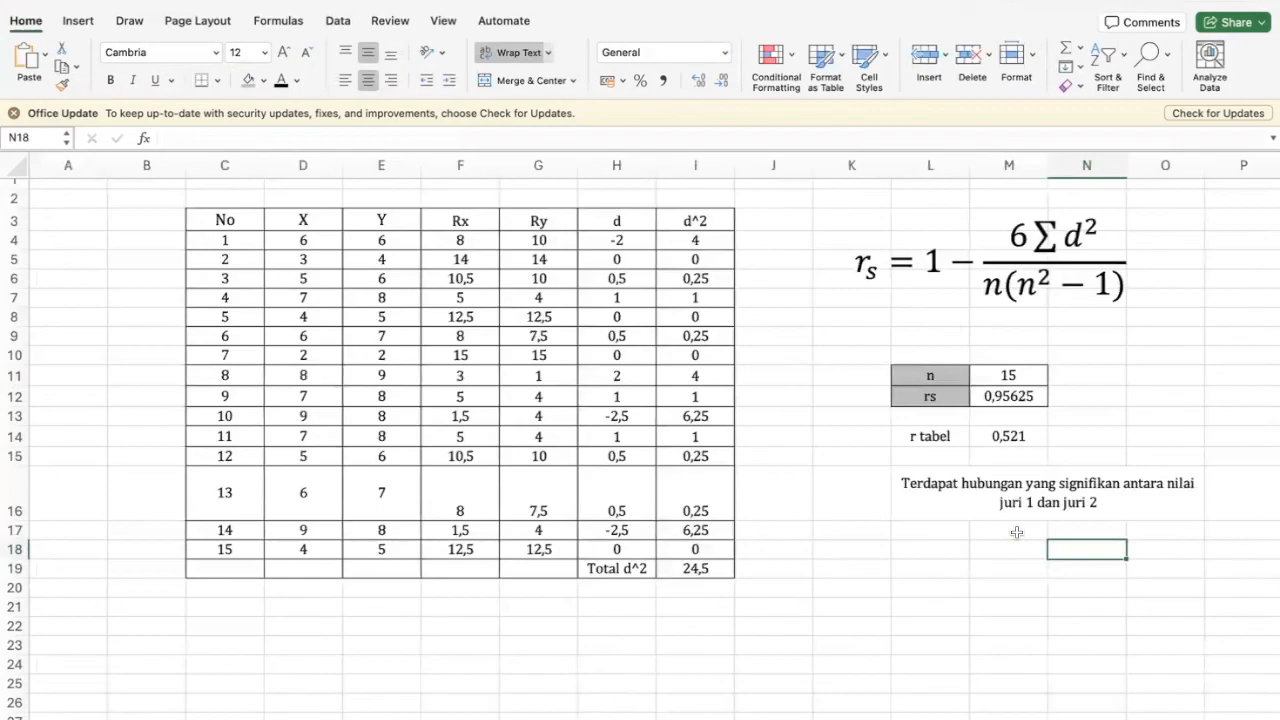